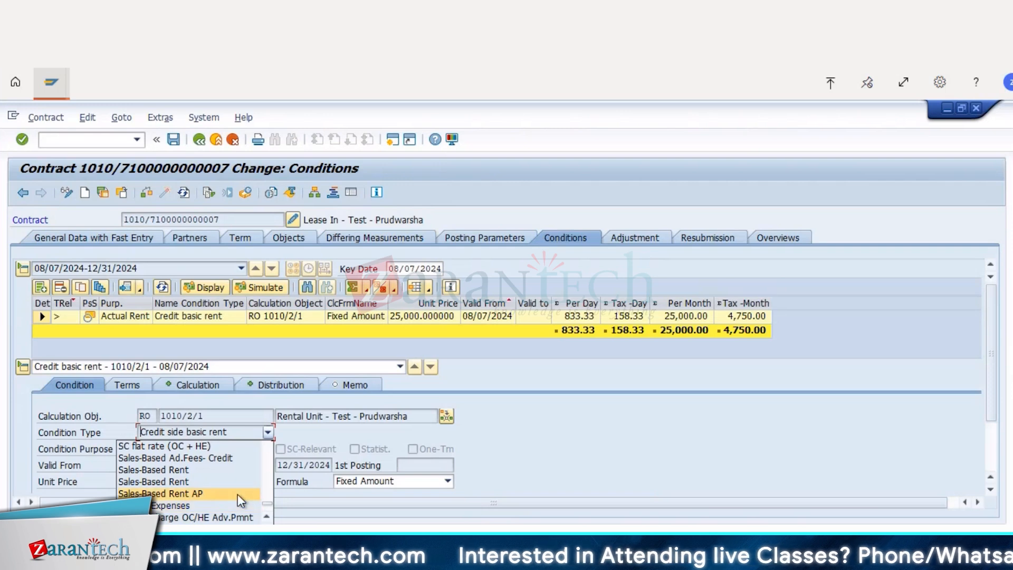
Open the Flexible Real Estate Management customizing in a new session with /orecacust.
{"action": "left_click", "coordinate": [116, 140]}
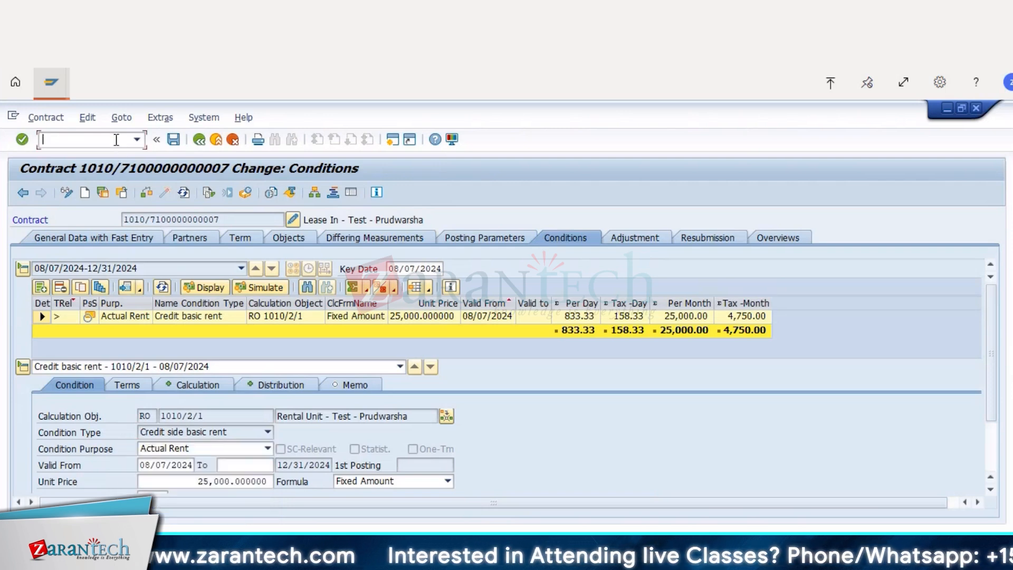
{"action": "type", "text": "/orecacust"}
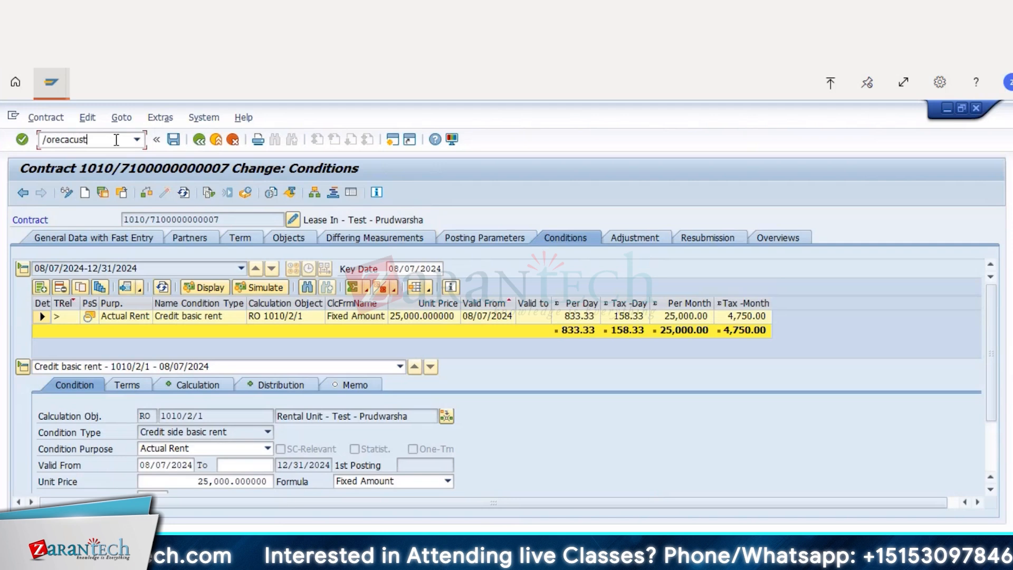
{"action": "key", "text": "Return"}
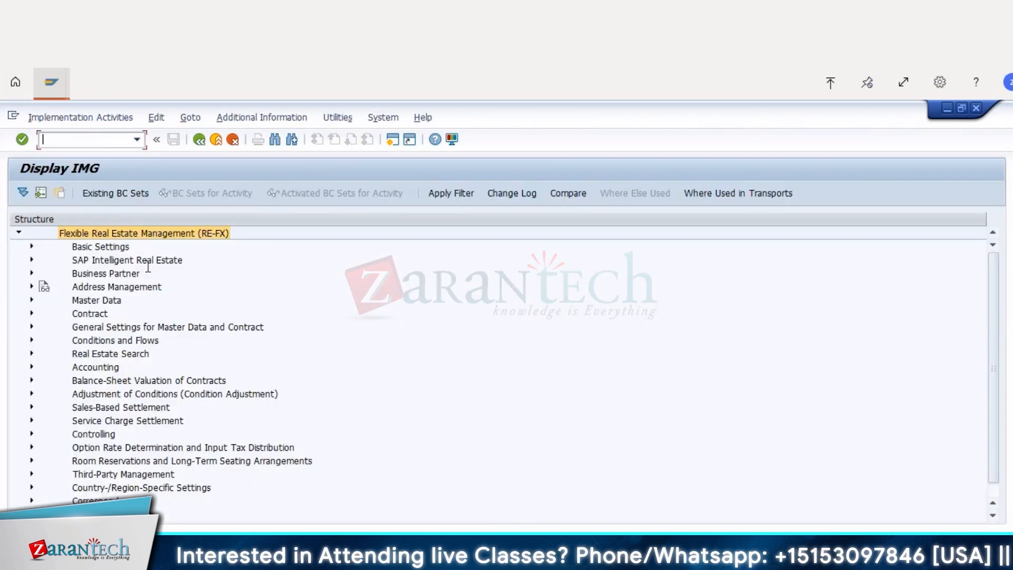
Expand Conditions and Flows down to Condition Types and Condition Groups, and open the Define Condition Types activity.
{"action": "left_click", "coordinate": [31, 300]}
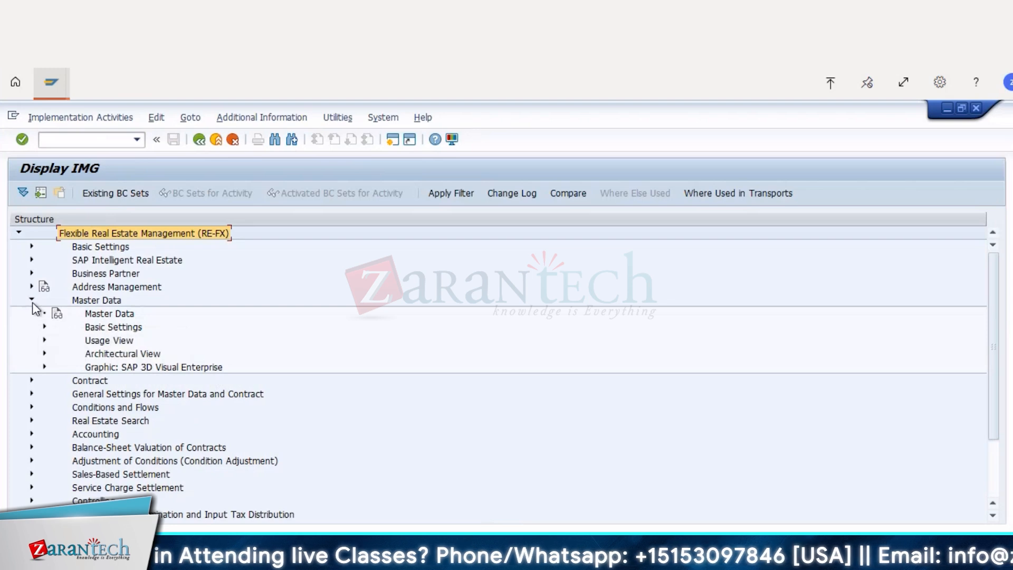
{"action": "left_click", "coordinate": [31, 380]}
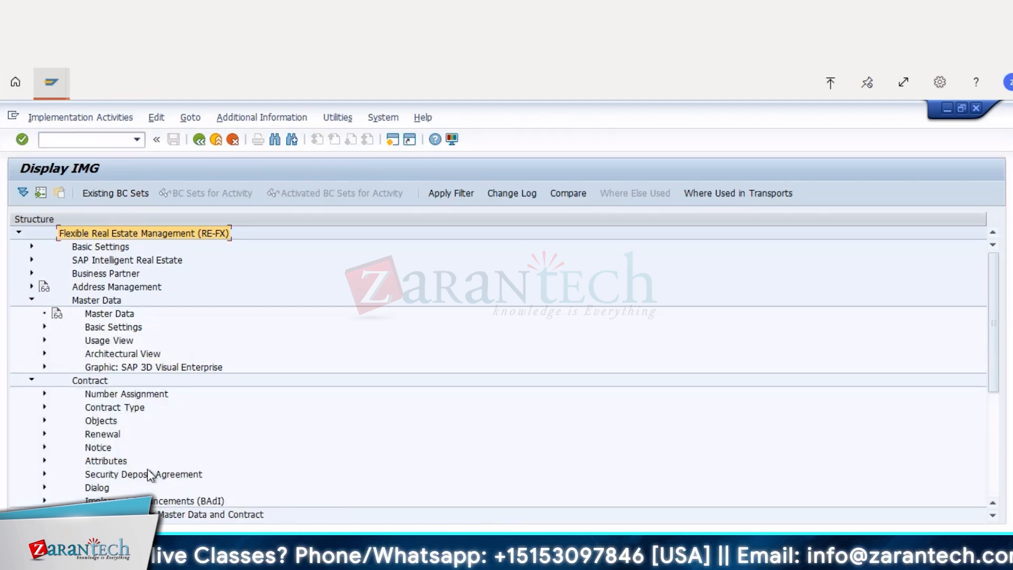
{"action": "scroll", "coordinate": [259, 438], "scroll_direction": "down", "scroll_amount": 3}
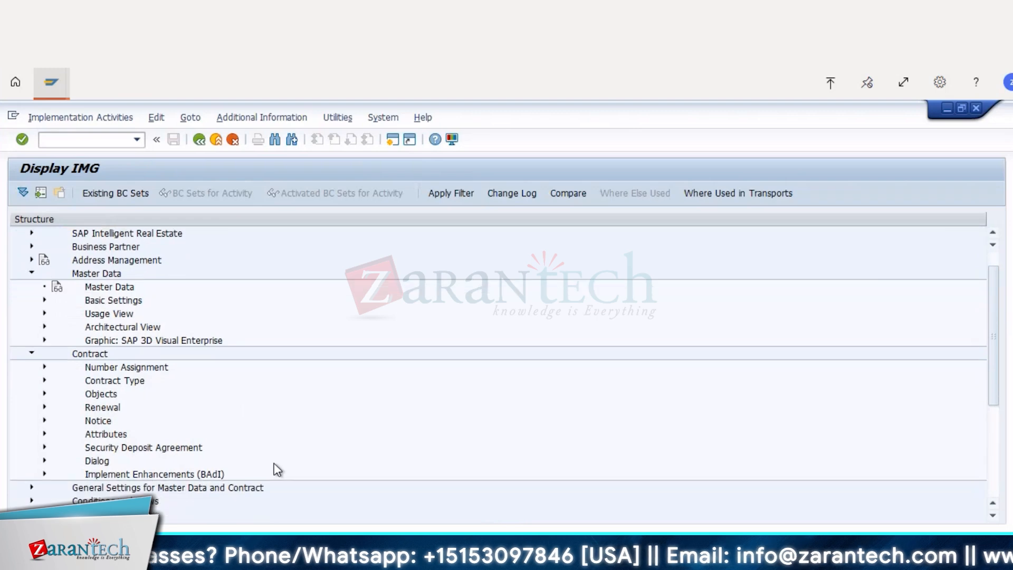
{"action": "scroll", "coordinate": [266, 433], "scroll_direction": "down", "scroll_amount": 9}
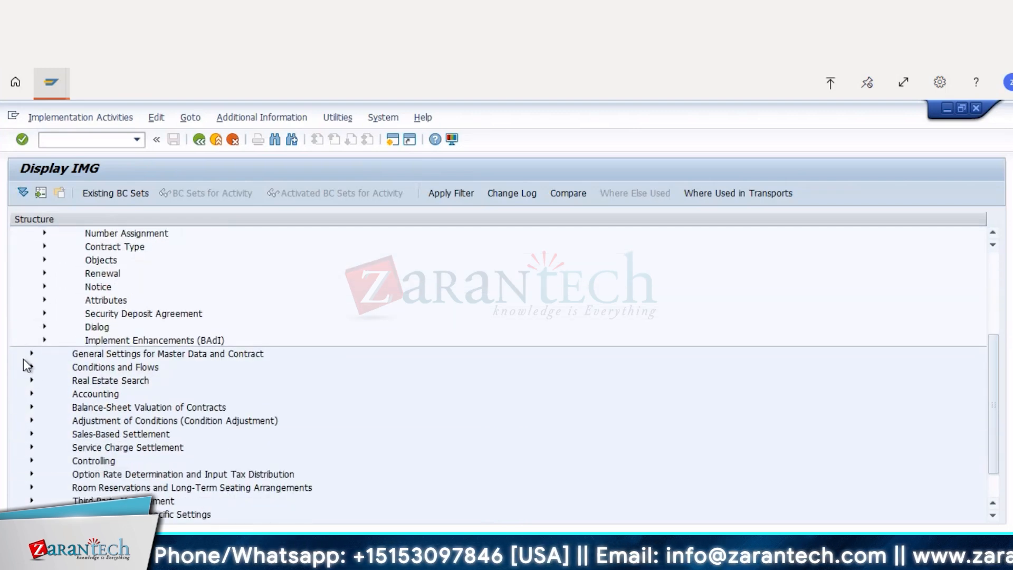
{"action": "left_click", "coordinate": [31, 367]}
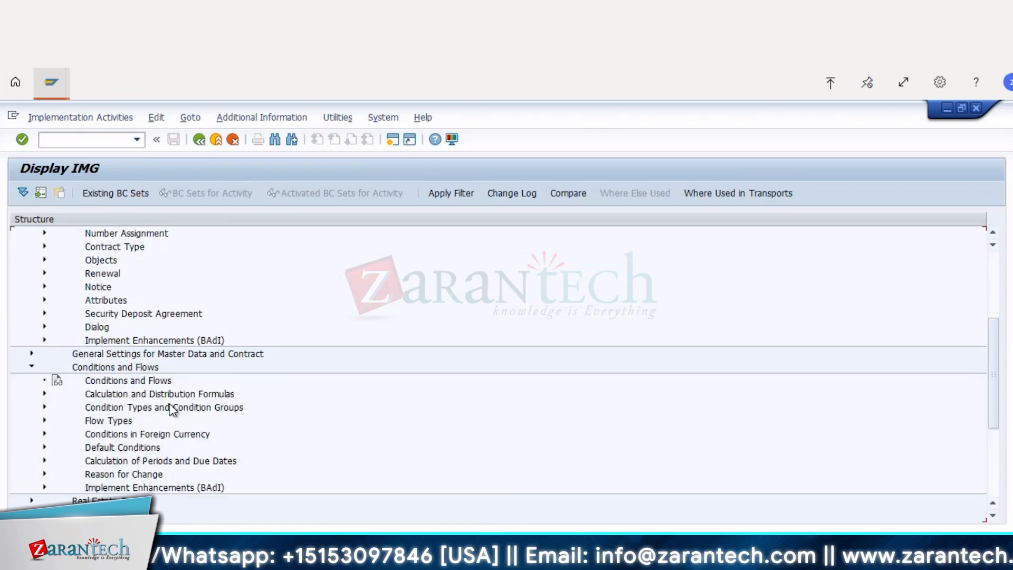
{"action": "scroll", "coordinate": [199, 407], "scroll_direction": "down", "scroll_amount": 2}
{"action": "scroll", "coordinate": [173, 409], "scroll_direction": "down", "scroll_amount": 4}
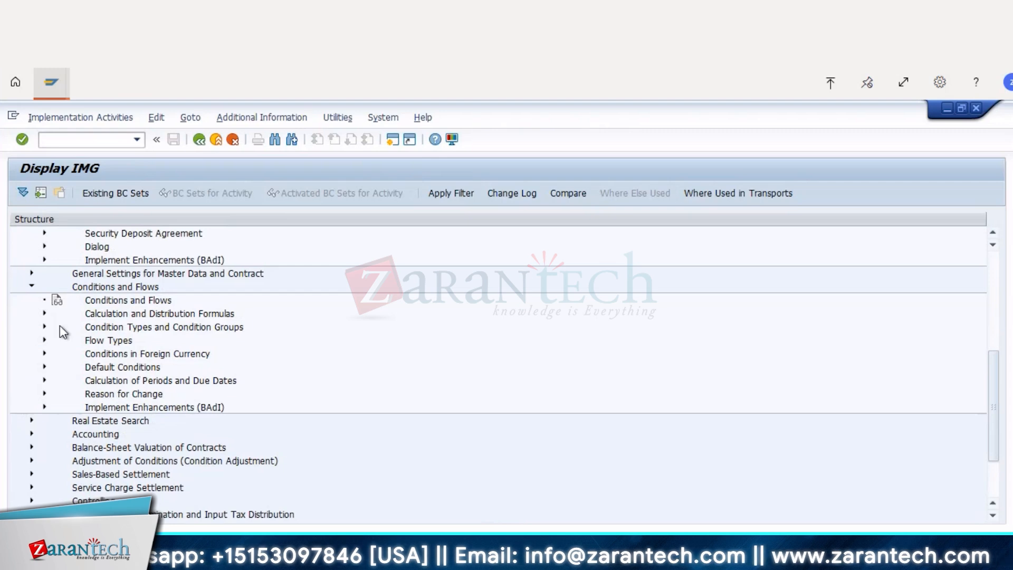
{"action": "left_click", "coordinate": [44, 326]}
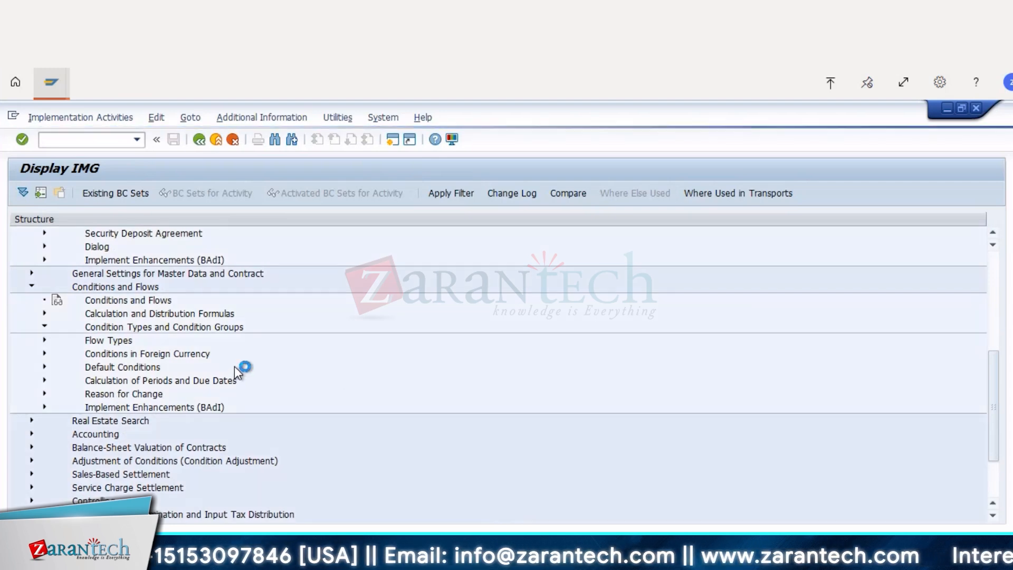
{"action": "scroll", "coordinate": [185, 404], "scroll_direction": "down", "scroll_amount": 4}
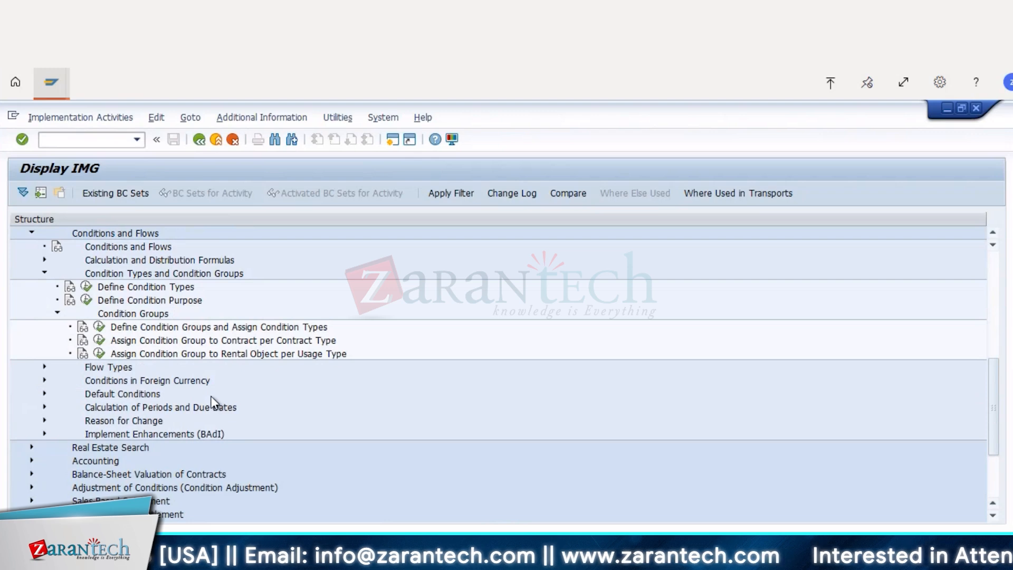
{"action": "scroll", "coordinate": [214, 402], "scroll_direction": "down", "scroll_amount": 1}
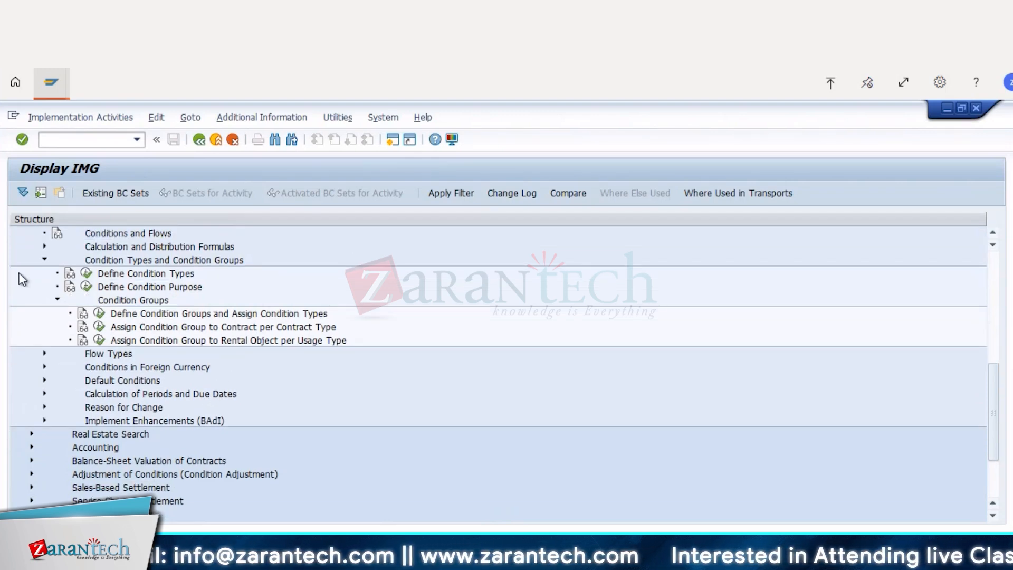
{"action": "left_click", "coordinate": [86, 274]}
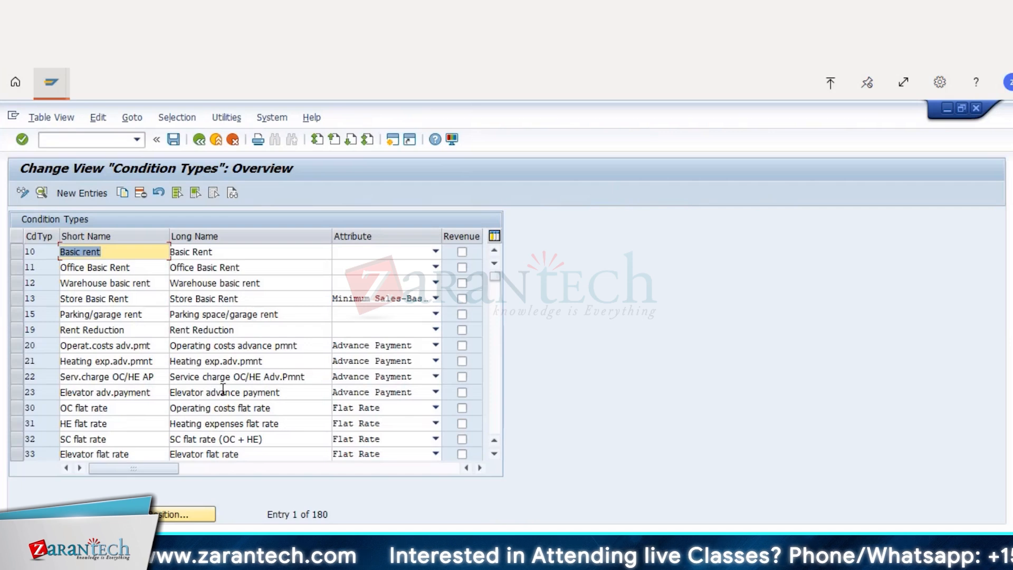
Open the details of condition type 11 Office Basic Rent and review the attributes available for it.
{"action": "left_click", "coordinate": [98, 270]}
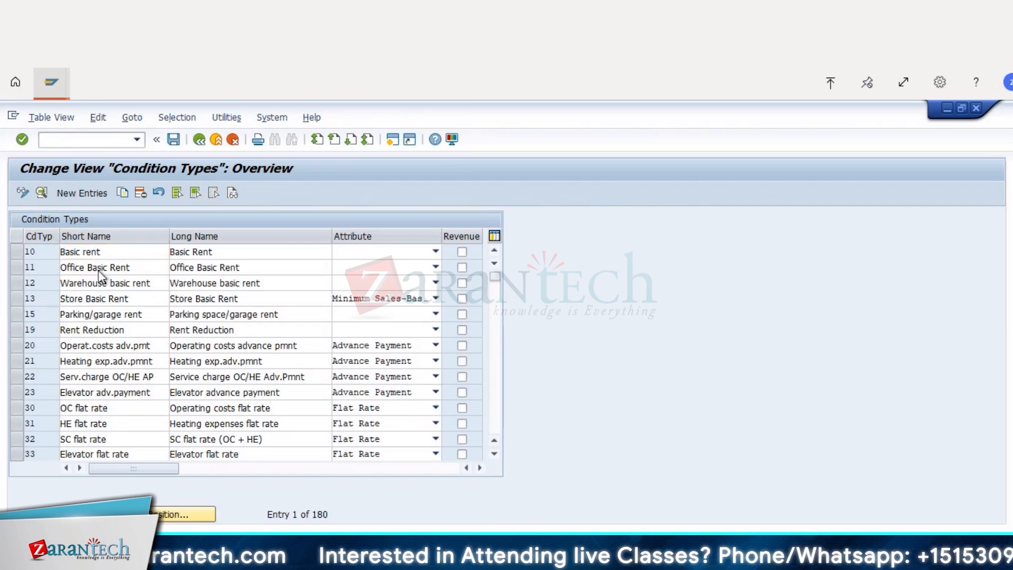
{"action": "double_click", "coordinate": [98, 270]}
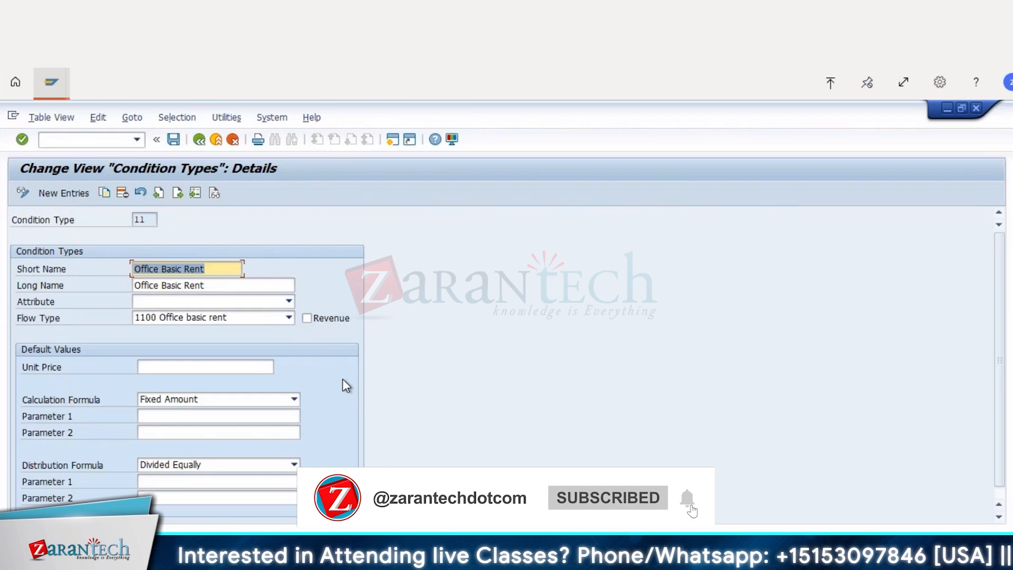
{"action": "left_click", "coordinate": [289, 302]}
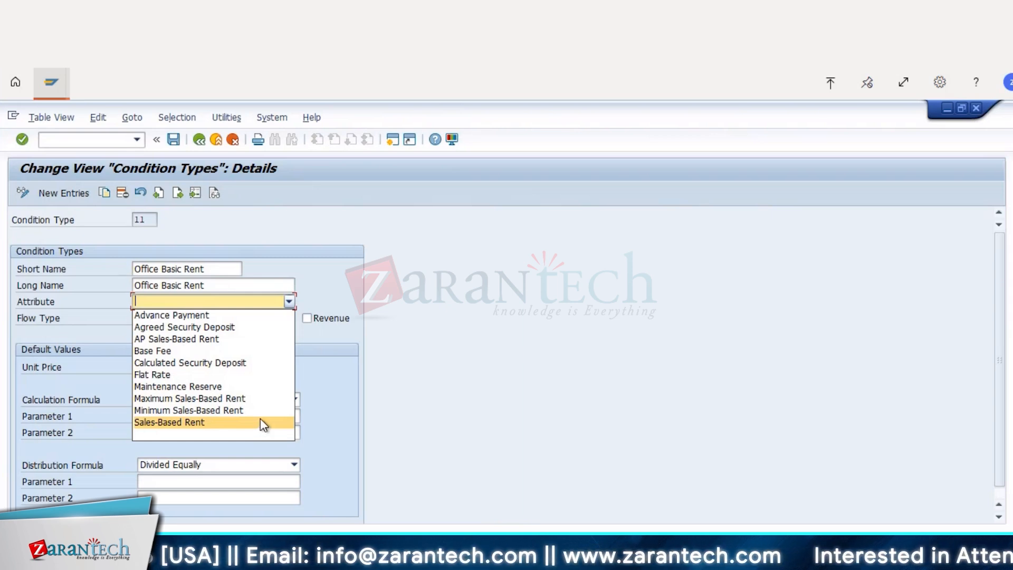
{"action": "left_click", "coordinate": [335, 235]}
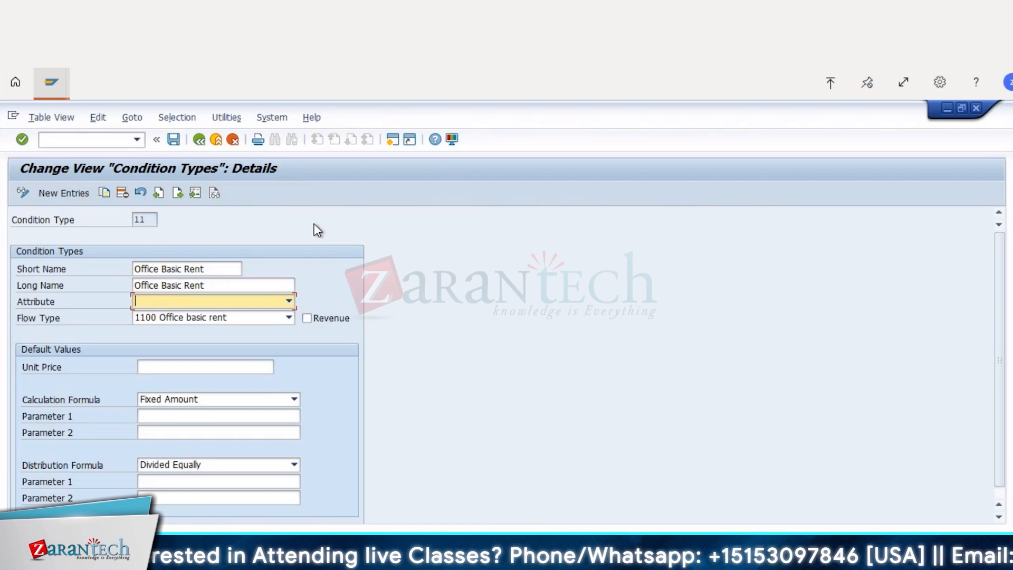
{"action": "left_click", "coordinate": [289, 301]}
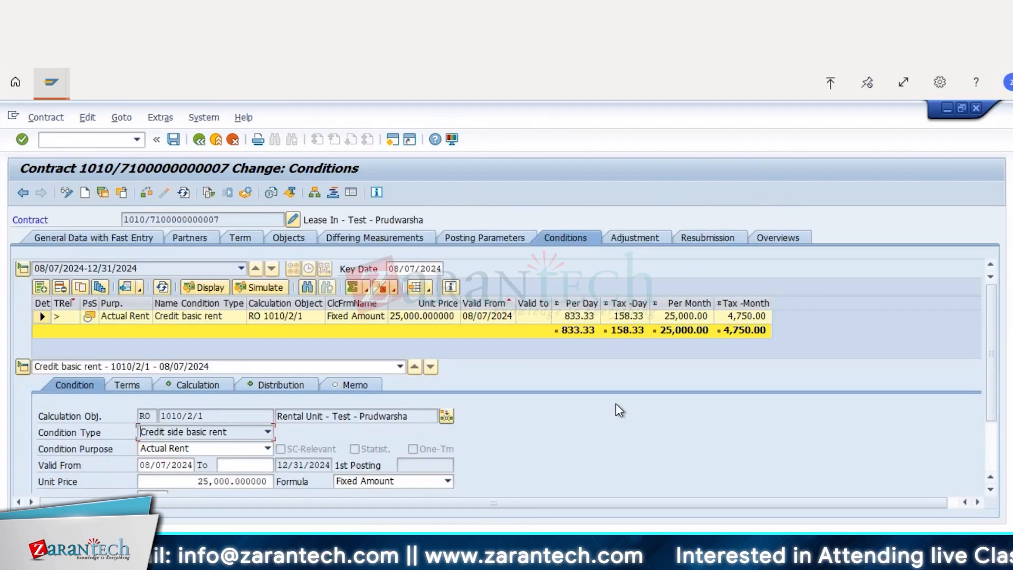
Switch back to the lease-in contract and mark it as Relevant to Sales in its general data.
{"action": "left_click", "coordinate": [95, 238]}
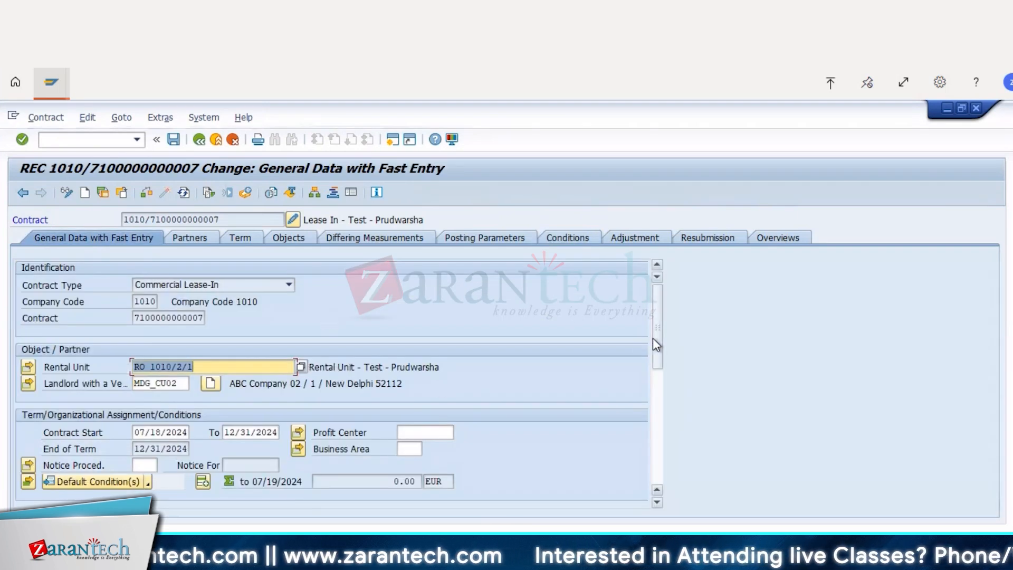
{"action": "left_click_drag", "start_coordinate": [653, 354], "coordinate": [662, 429]}
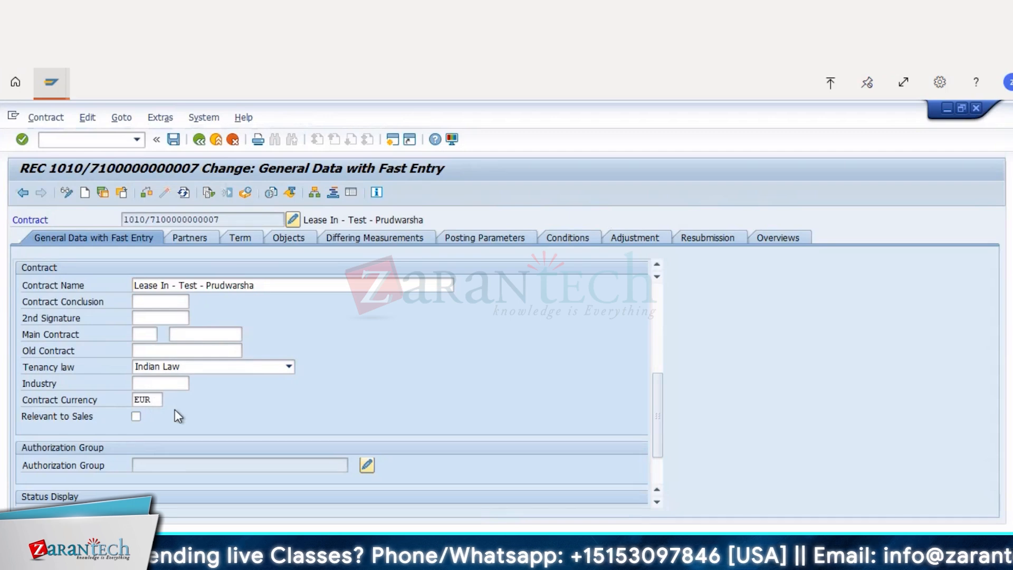
{"action": "left_click", "coordinate": [137, 416]}
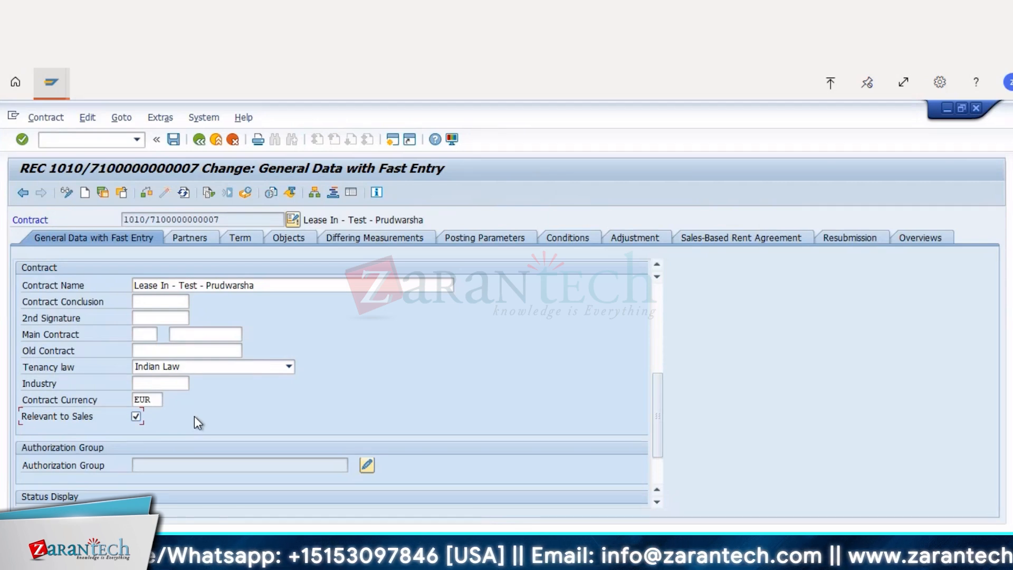
Add a sales rule to the sales-based rent agreement and insert a reporting rule line in its calculation.
{"action": "left_click", "coordinate": [765, 243]}
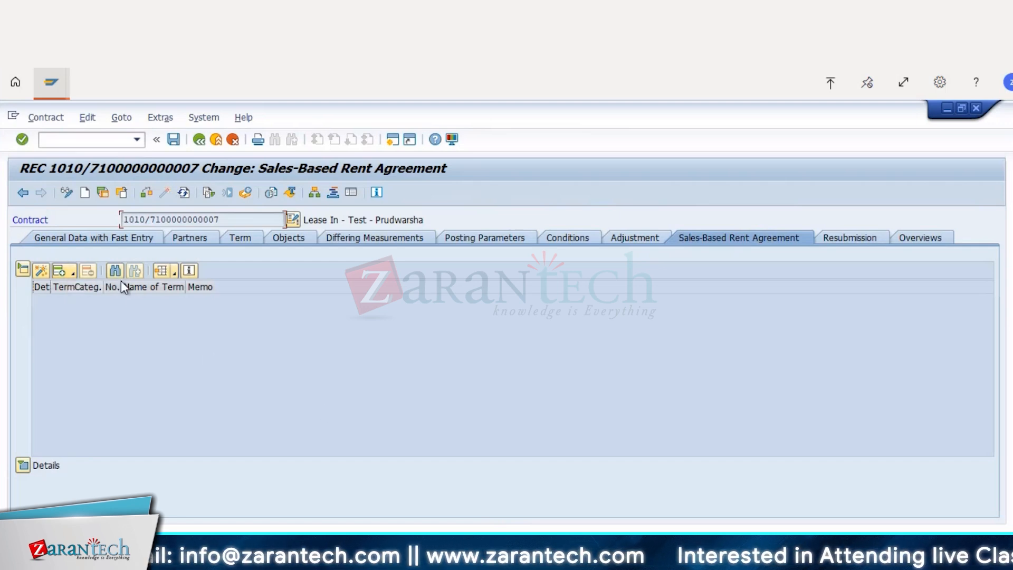
{"action": "left_click", "coordinate": [68, 271]}
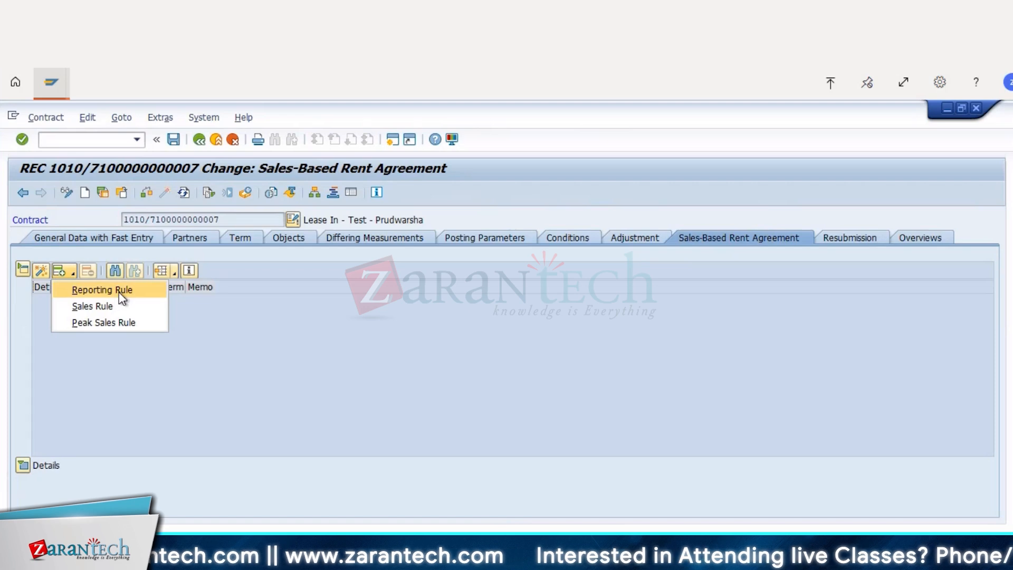
{"action": "left_click", "coordinate": [88, 307]}
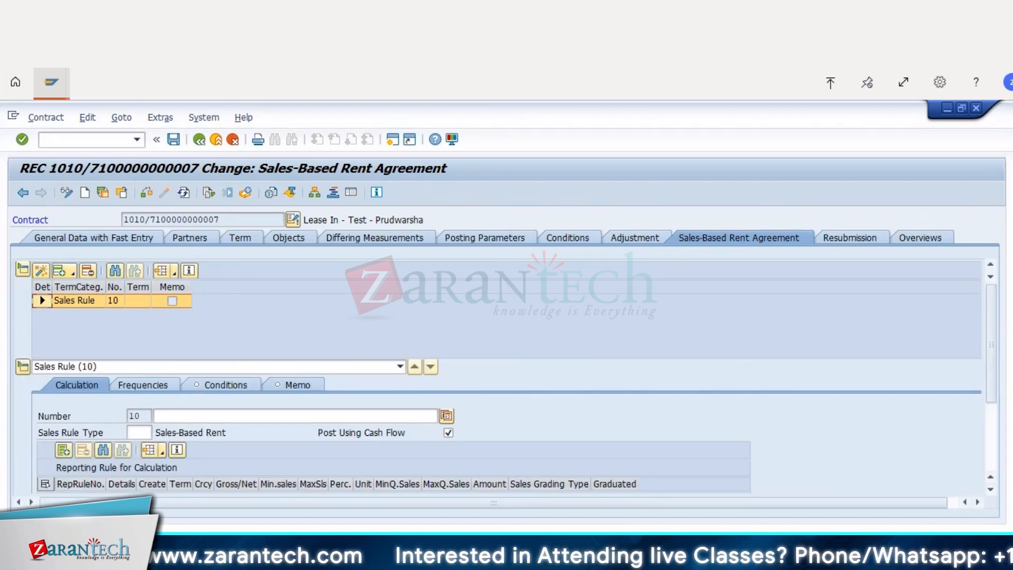
{"action": "left_click_drag", "start_coordinate": [999, 325], "coordinate": [1000, 345]}
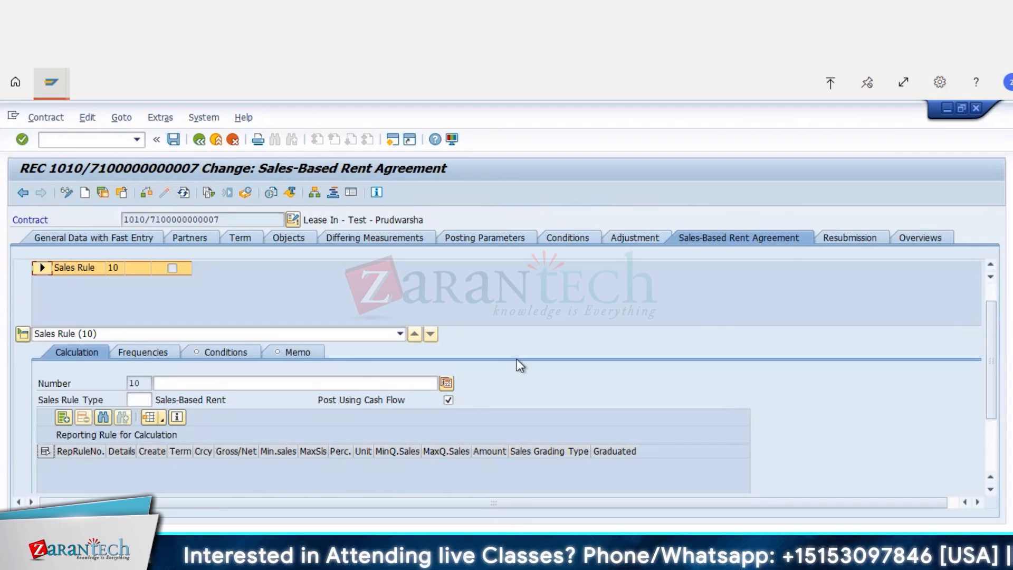
{"action": "left_click", "coordinate": [336, 383]}
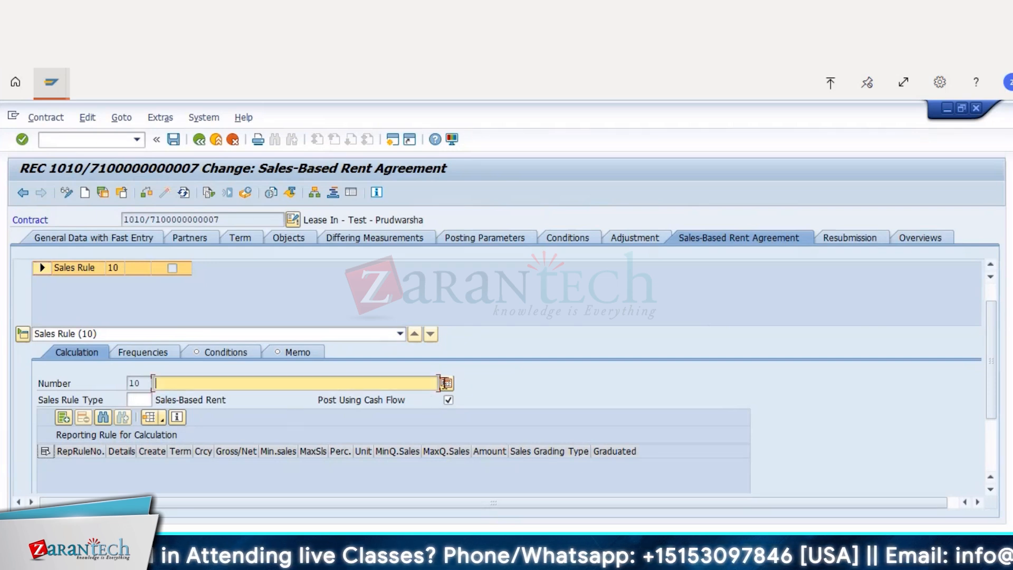
{"action": "left_click", "coordinate": [40, 268]}
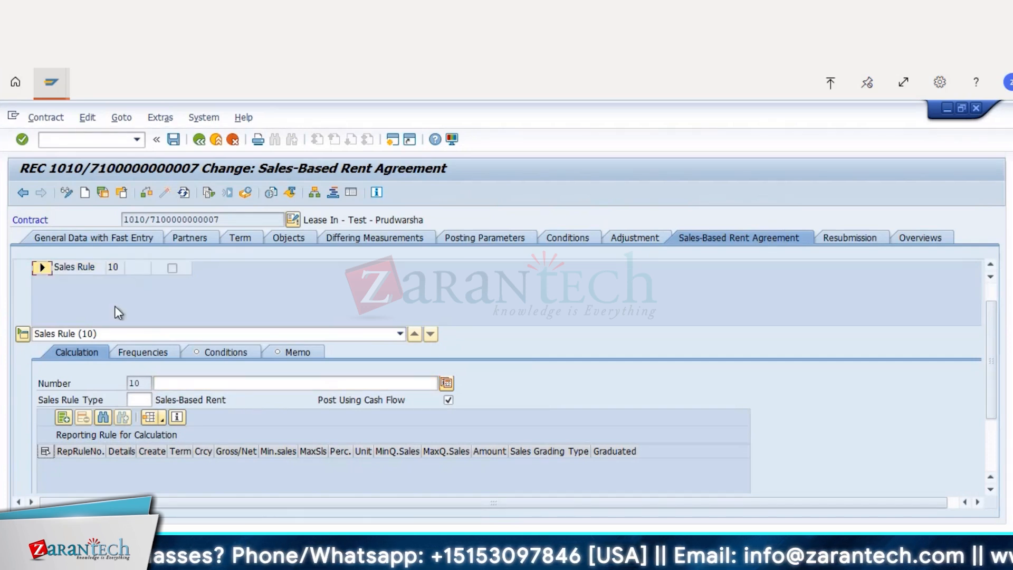
{"action": "left_click", "coordinate": [63, 417]}
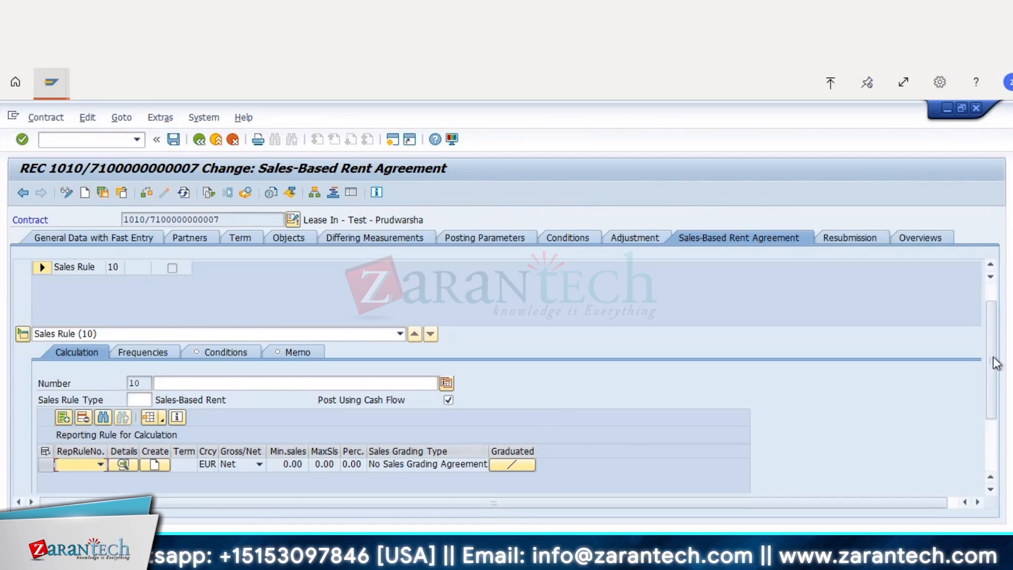
{"action": "left_click_drag", "start_coordinate": [990, 357], "coordinate": [992, 375]}
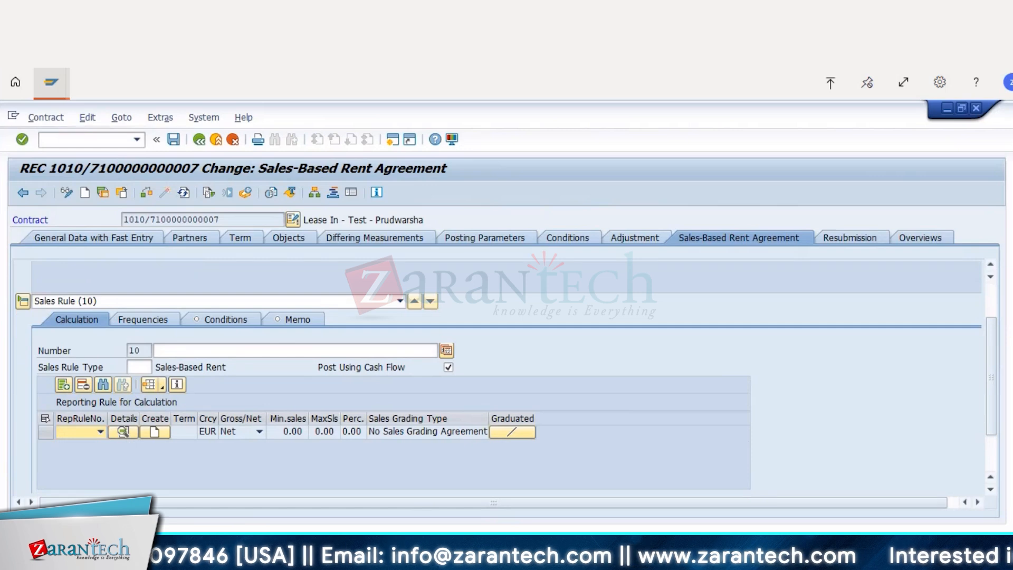
Open the long text of the sales rule's status message, read the diagnosis, and close the help.
{"action": "double_click", "coordinate": [260, 543]}
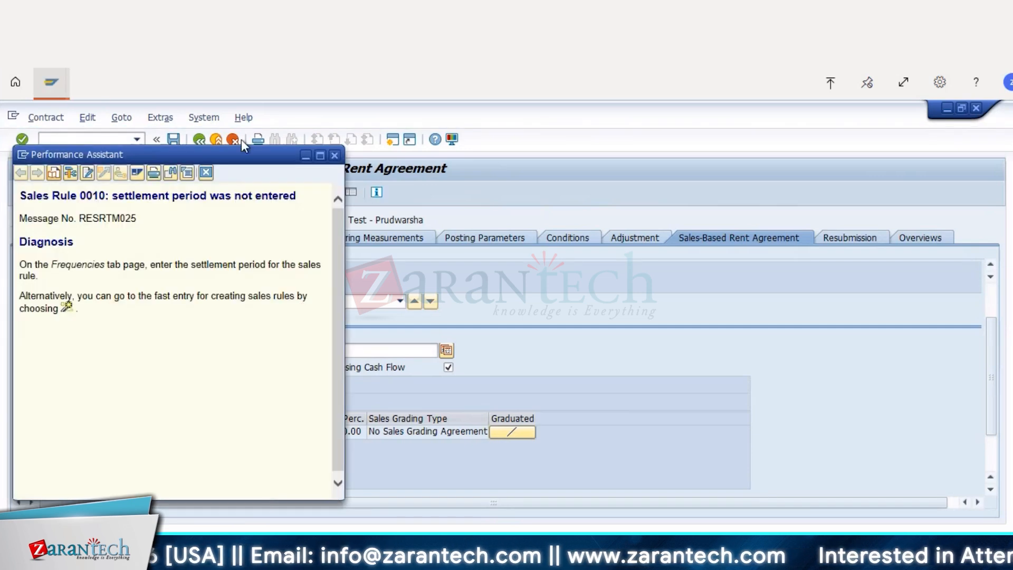
{"action": "left_click_drag", "start_coordinate": [271, 150], "coordinate": [421, 154]}
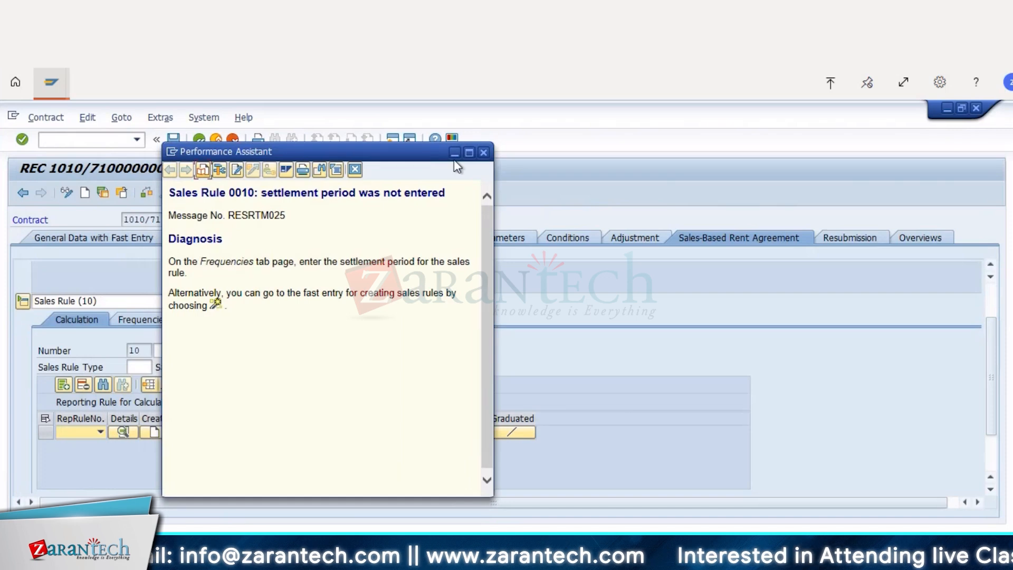
{"action": "left_click", "coordinate": [484, 154]}
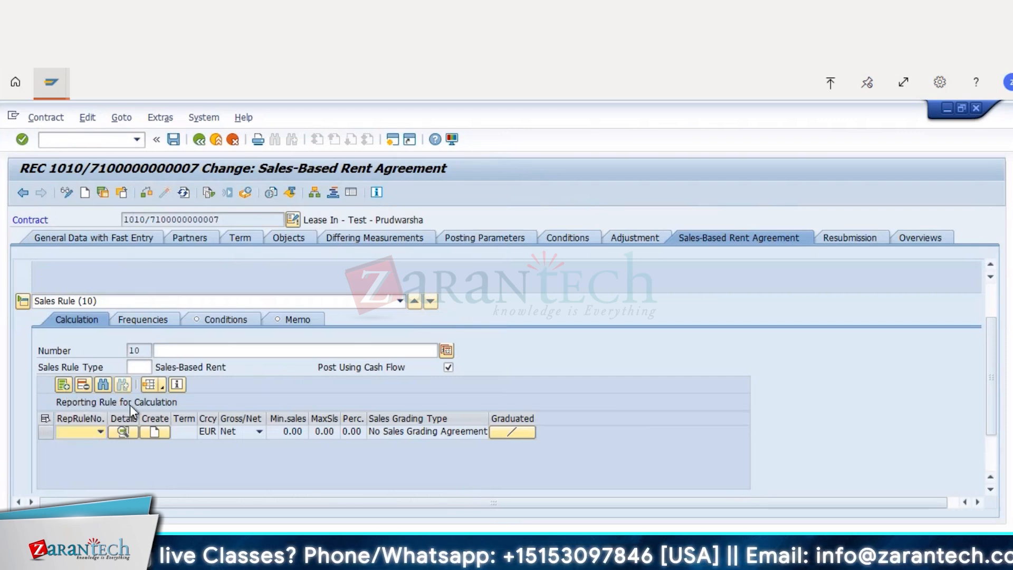
Create a condition of type V220 AP Sales-Based Rent - Cr.Side in the conditions of sales rule 10.
{"action": "left_click", "coordinate": [79, 432]}
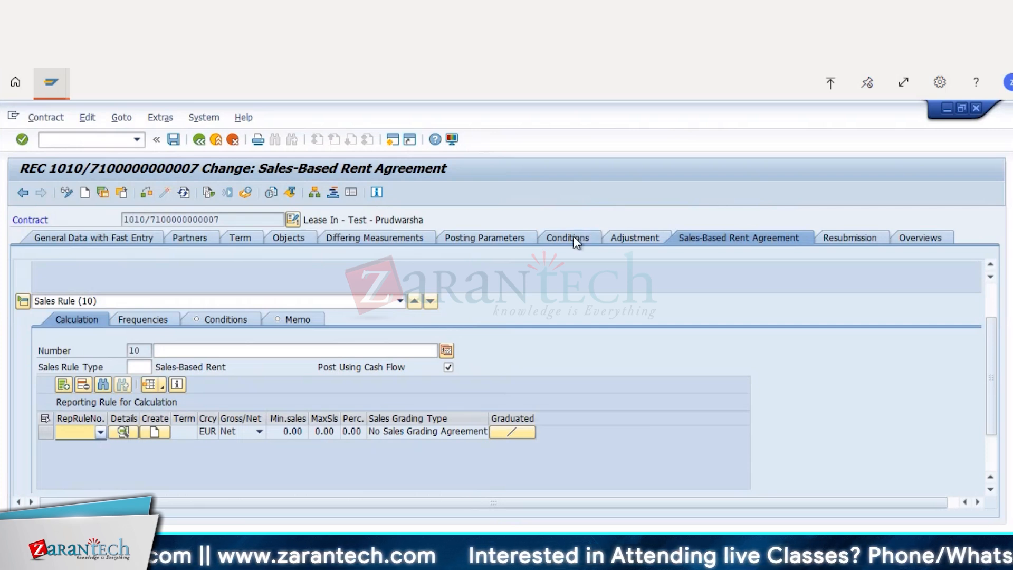
{"action": "left_click", "coordinate": [225, 320]}
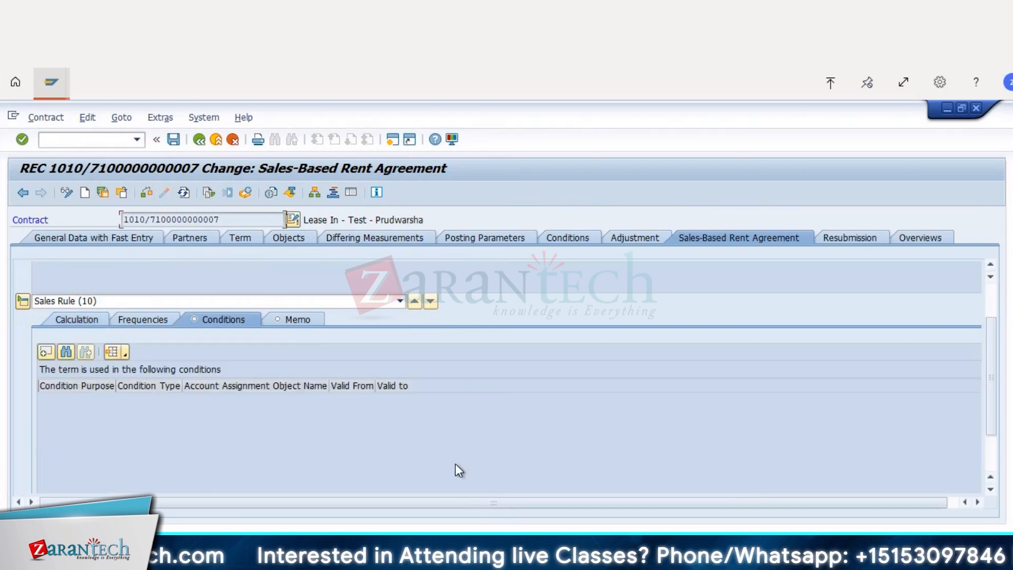
{"action": "left_click", "coordinate": [47, 352]}
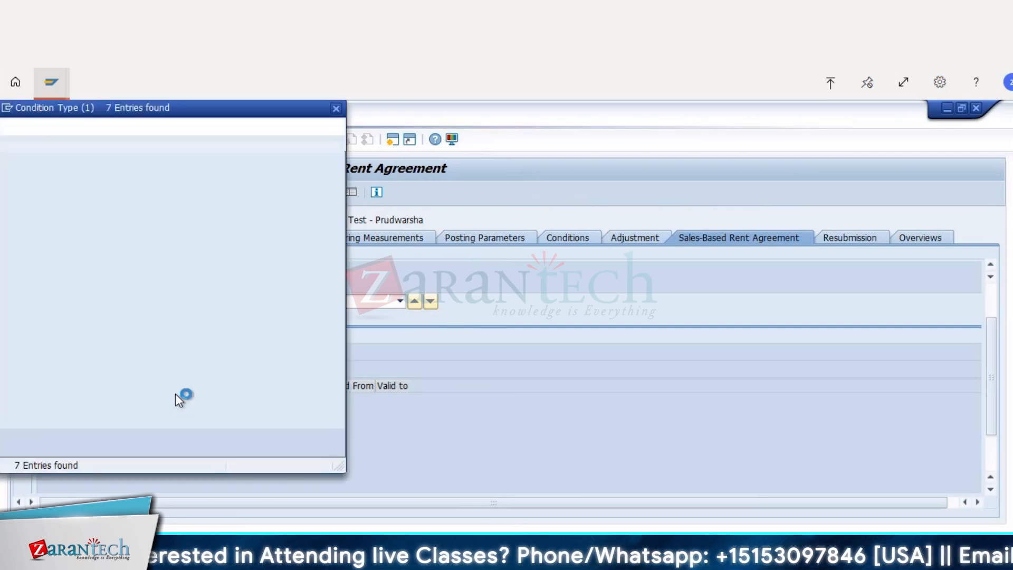
{"action": "left_click_drag", "start_coordinate": [253, 118], "coordinate": [439, 143]}
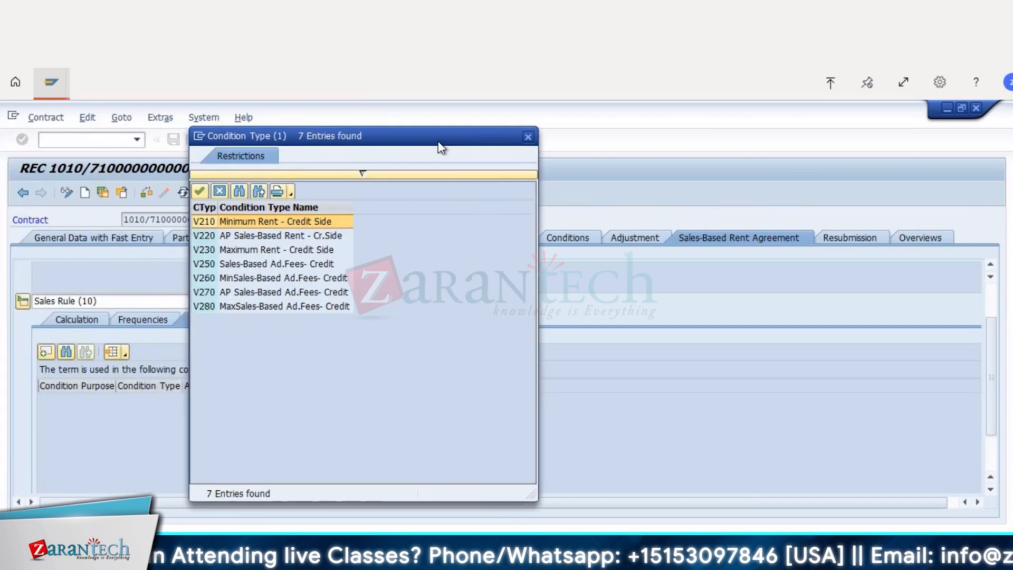
{"action": "double_click", "coordinate": [280, 235]}
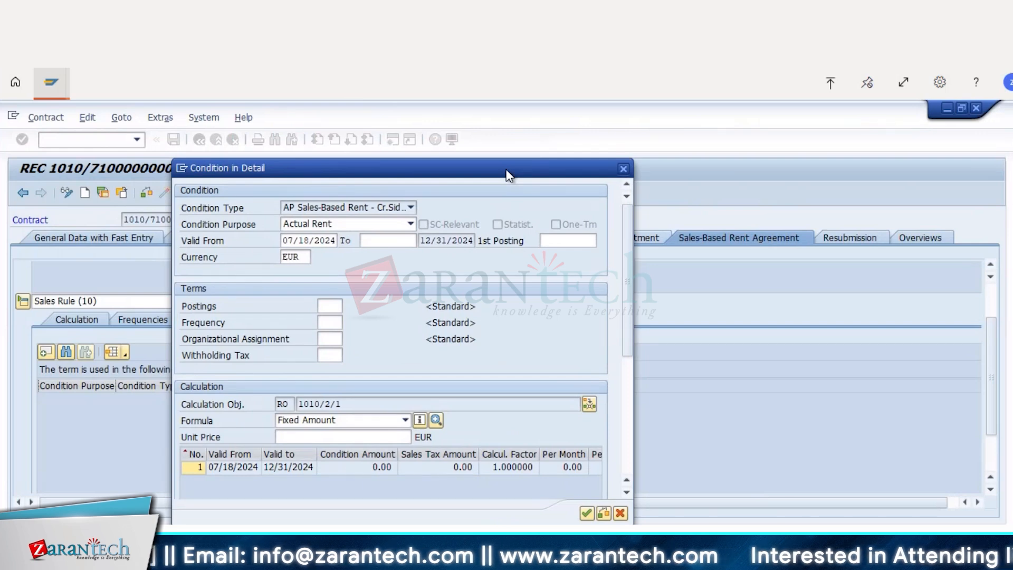
{"action": "left_click", "coordinate": [385, 240]}
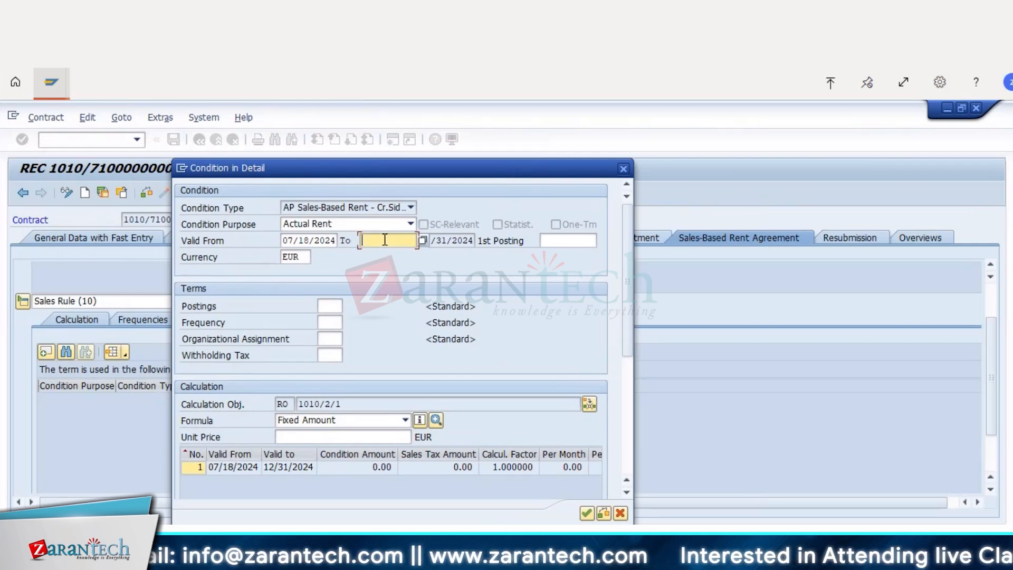
{"action": "left_click", "coordinate": [473, 243]}
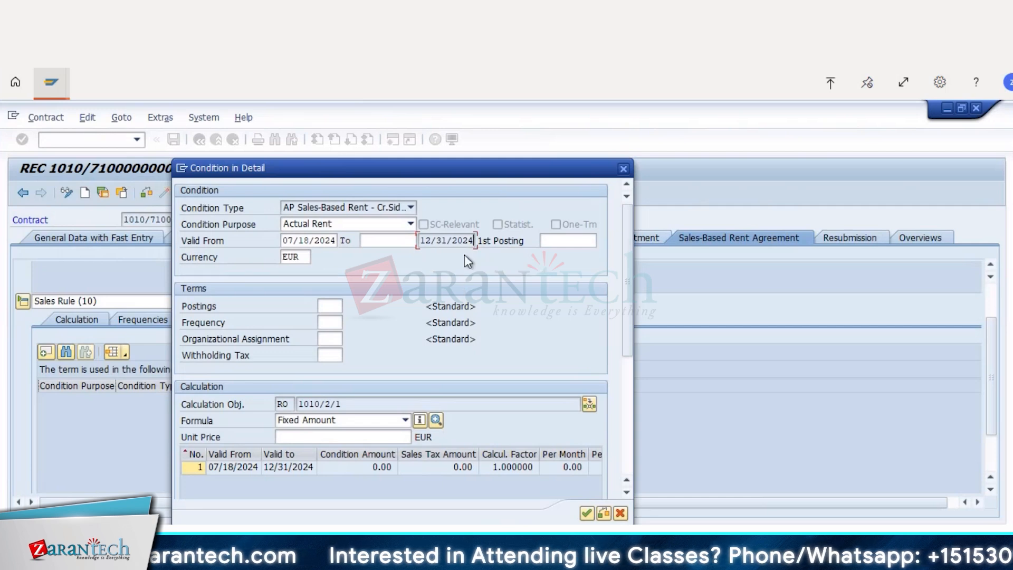
{"action": "left_click", "coordinate": [337, 437]}
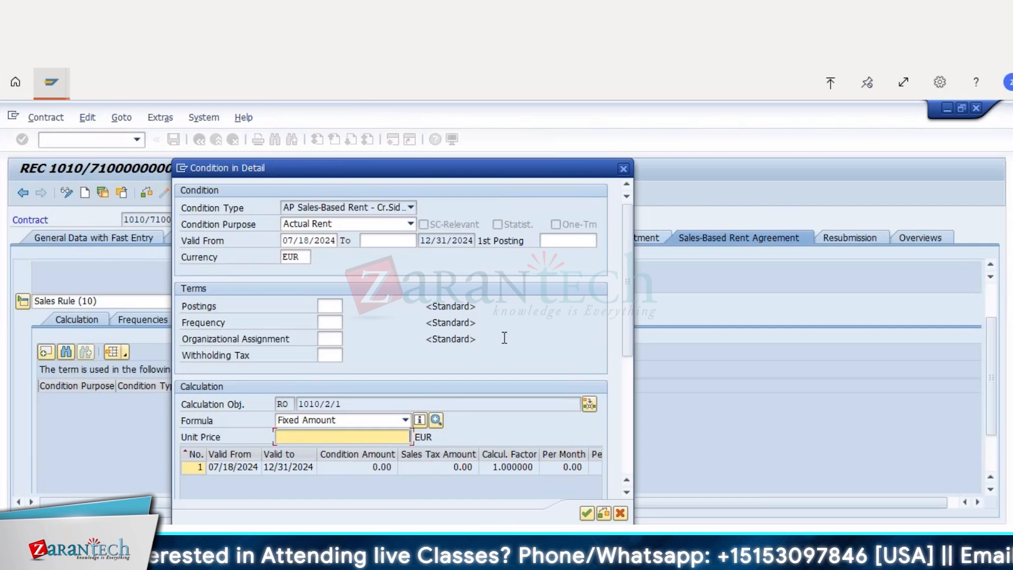
{"action": "left_click", "coordinate": [405, 420]}
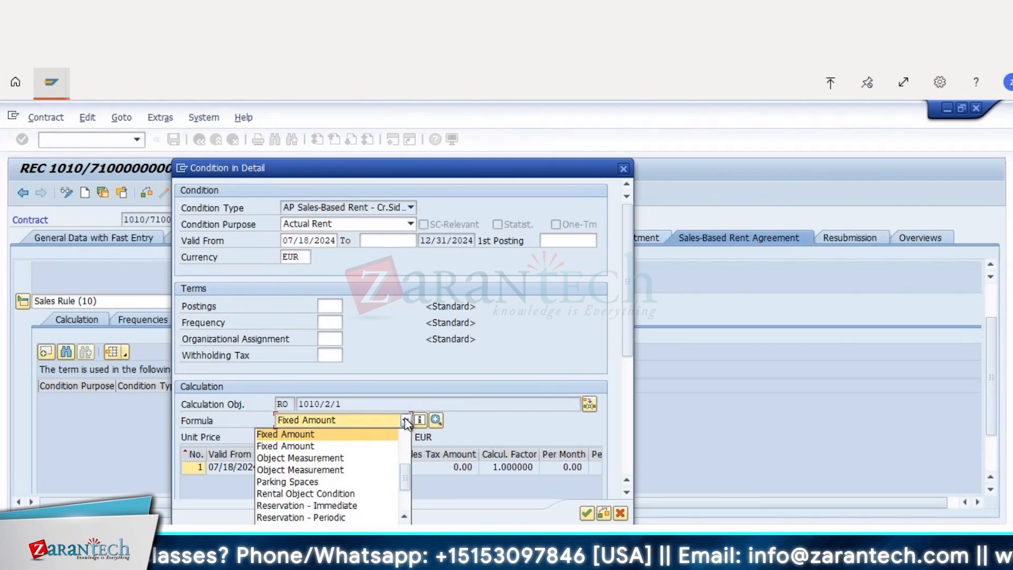
{"action": "left_click_drag", "start_coordinate": [406, 477], "coordinate": [409, 442]}
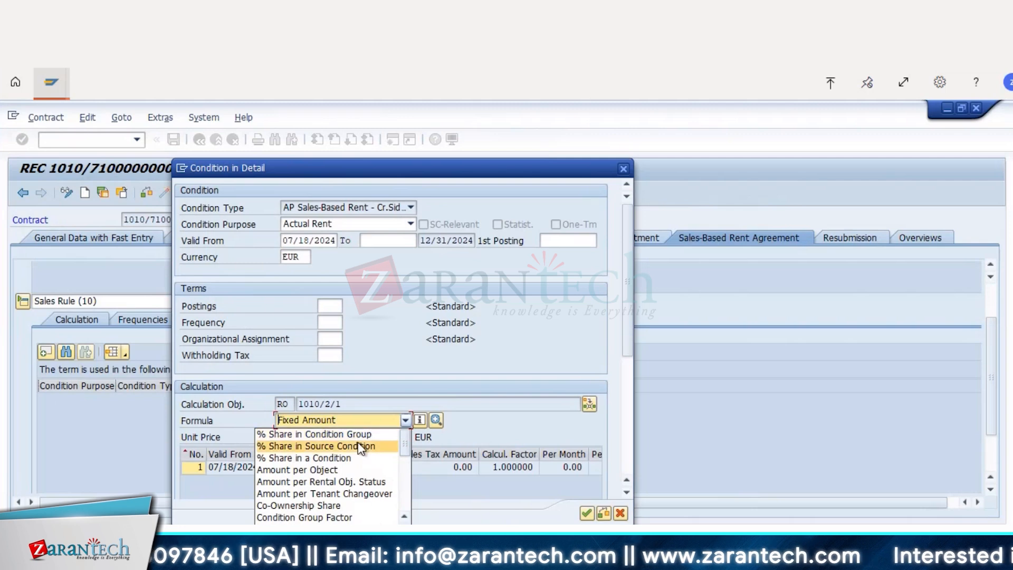
{"action": "left_click", "coordinate": [317, 458]}
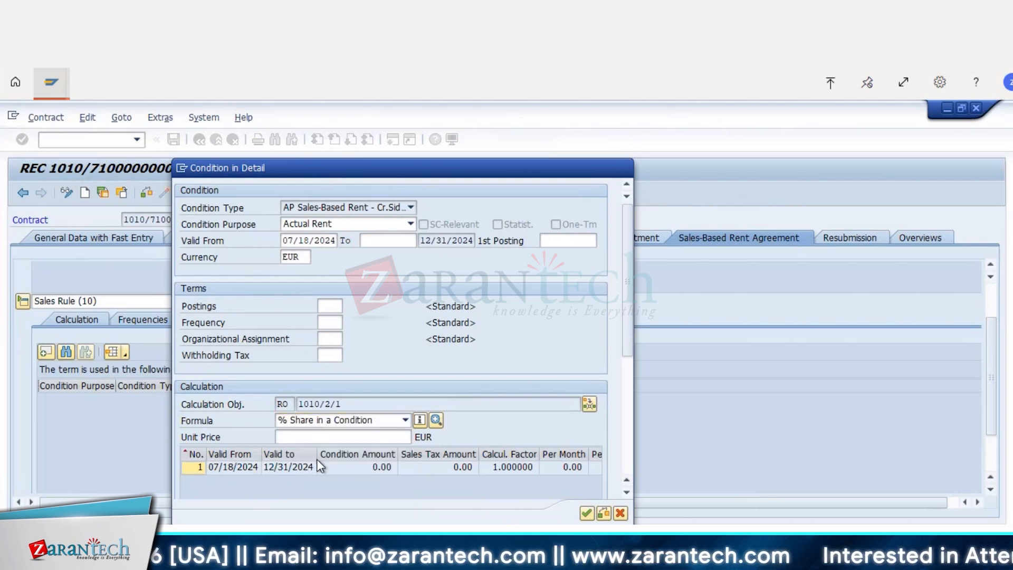
{"action": "left_click", "coordinate": [405, 421]}
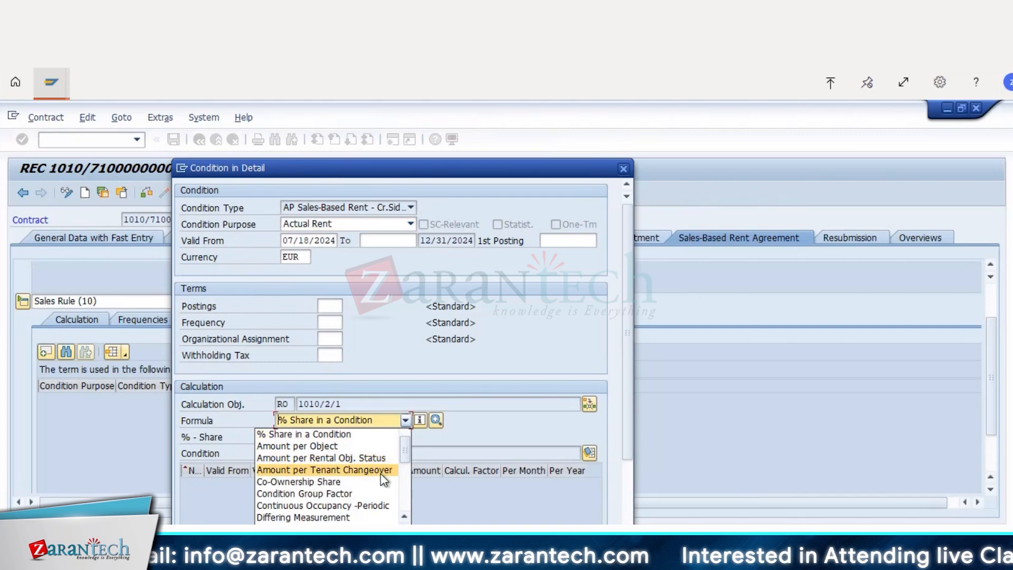
{"action": "scroll", "coordinate": [384, 479], "scroll_direction": "down", "scroll_amount": 1}
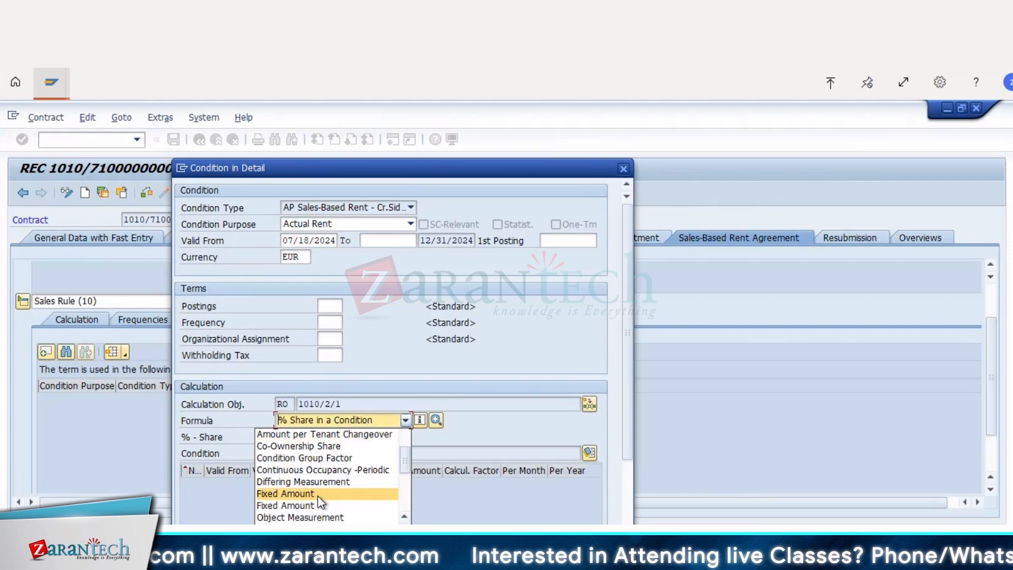
{"action": "left_click", "coordinate": [358, 496]}
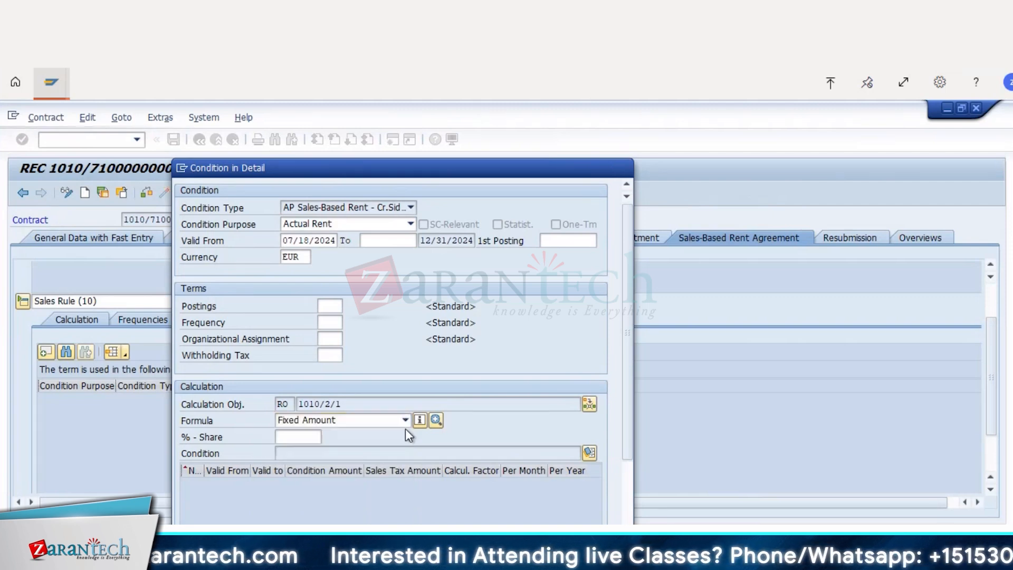
Set the calculation formula of the AP Sales-Based Rent condition to Sales-Based Rent.
{"action": "left_click", "coordinate": [405, 420]}
{"action": "scroll", "coordinate": [389, 482], "scroll_direction": "down", "scroll_amount": 3}
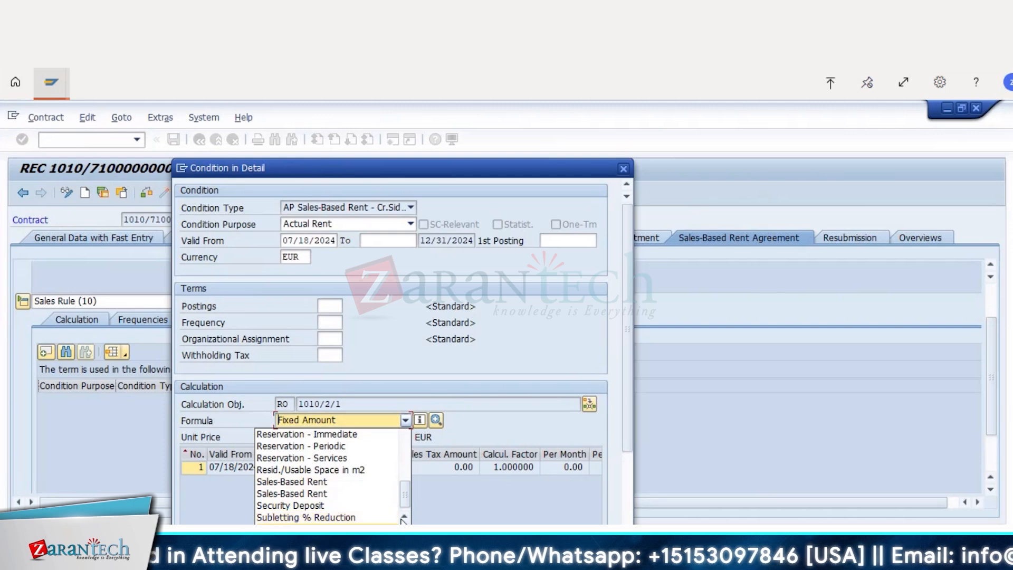
{"action": "left_click", "coordinate": [298, 482]}
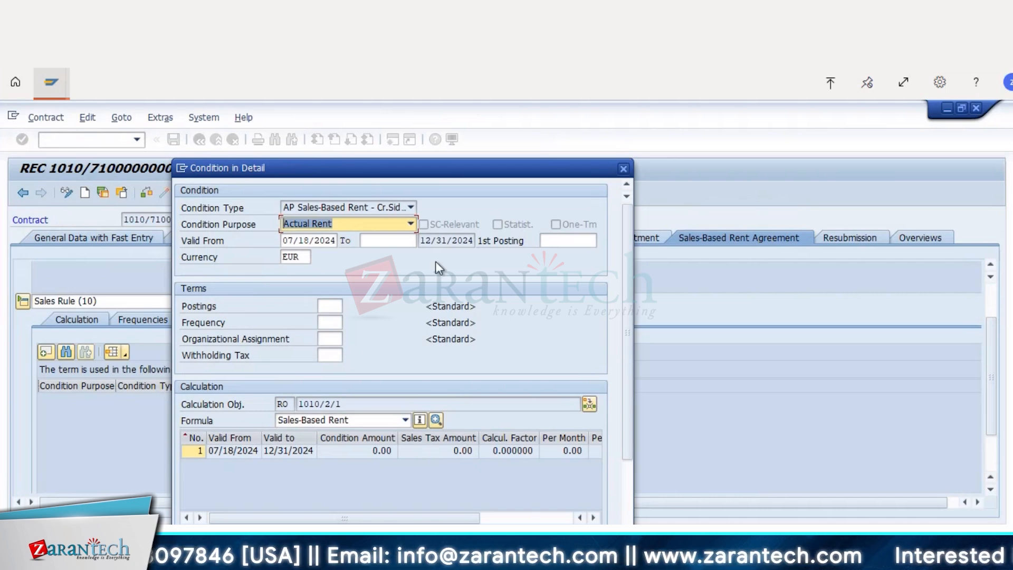
{"action": "left_click_drag", "start_coordinate": [472, 172], "coordinate": [529, 132]}
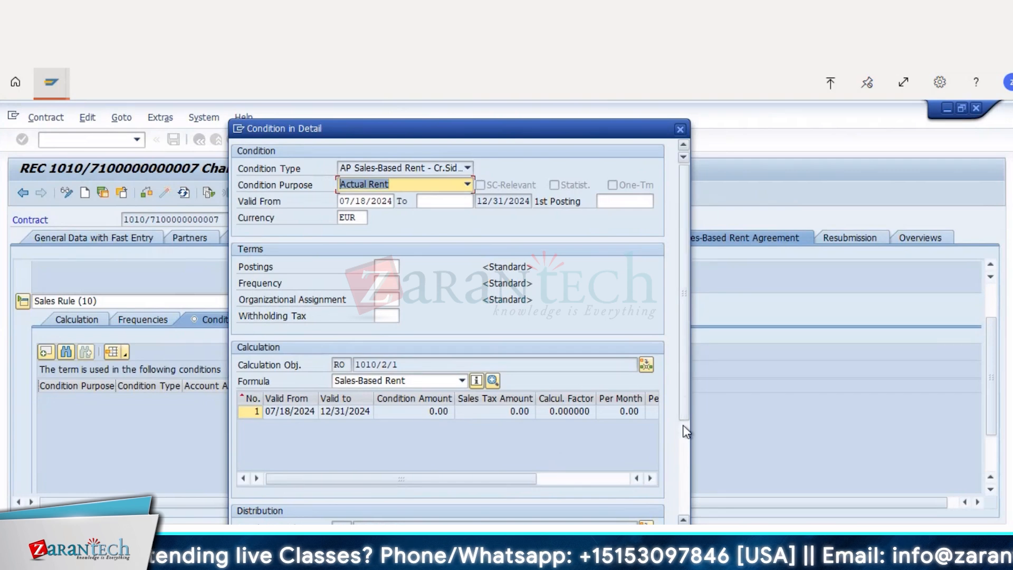
Check the condition's distribution formula options, keep Divided Equally, and accept the condition for the sales rule.
{"action": "scroll", "coordinate": [683, 449], "scroll_direction": "down", "scroll_amount": 3}
{"action": "left_click_drag", "start_coordinate": [684, 451], "coordinate": [682, 503]}
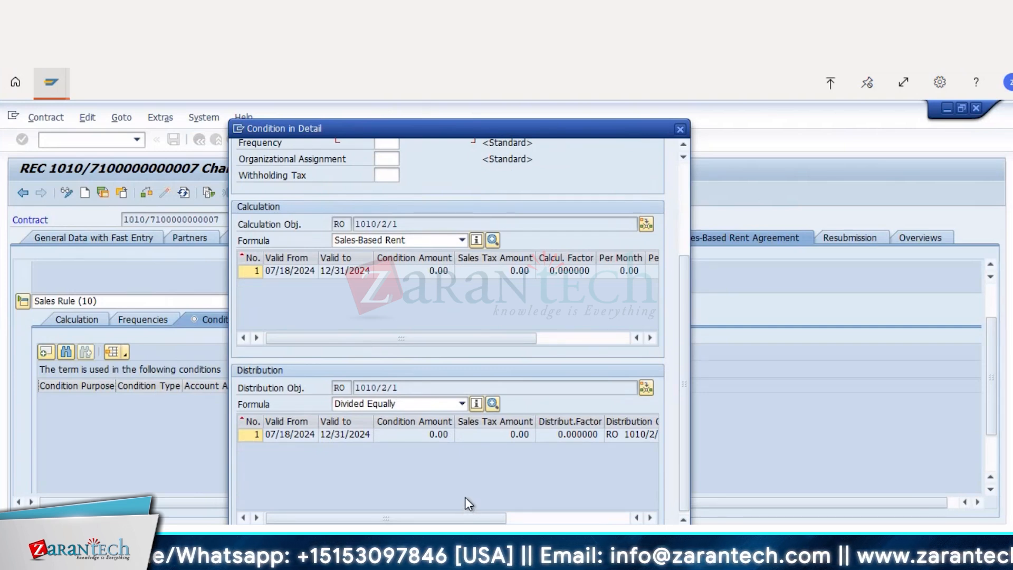
{"action": "left_click", "coordinate": [463, 404]}
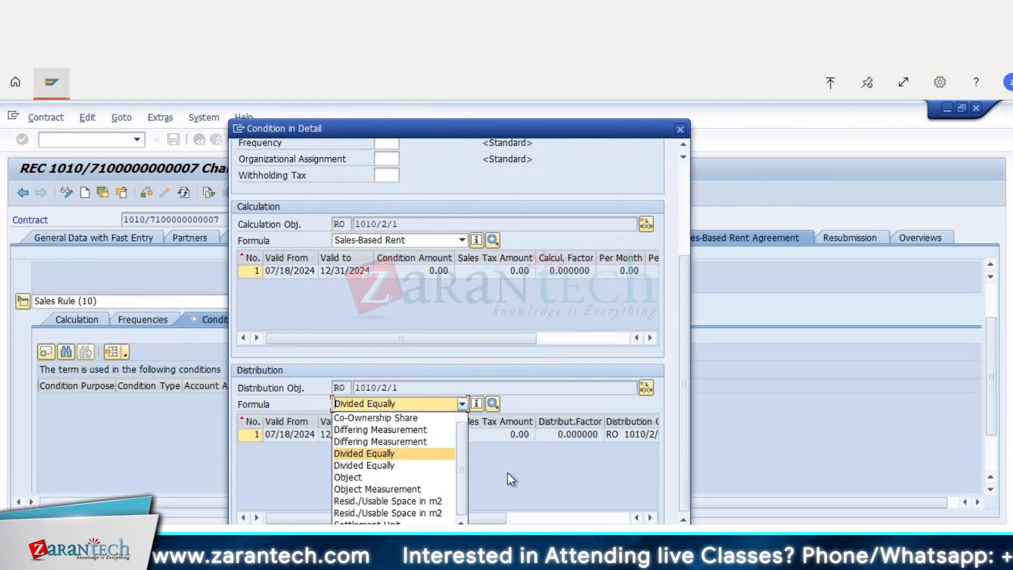
{"action": "key", "text": "Down"}
{"action": "key", "text": "Down"}
{"action": "key", "text": "Down"}
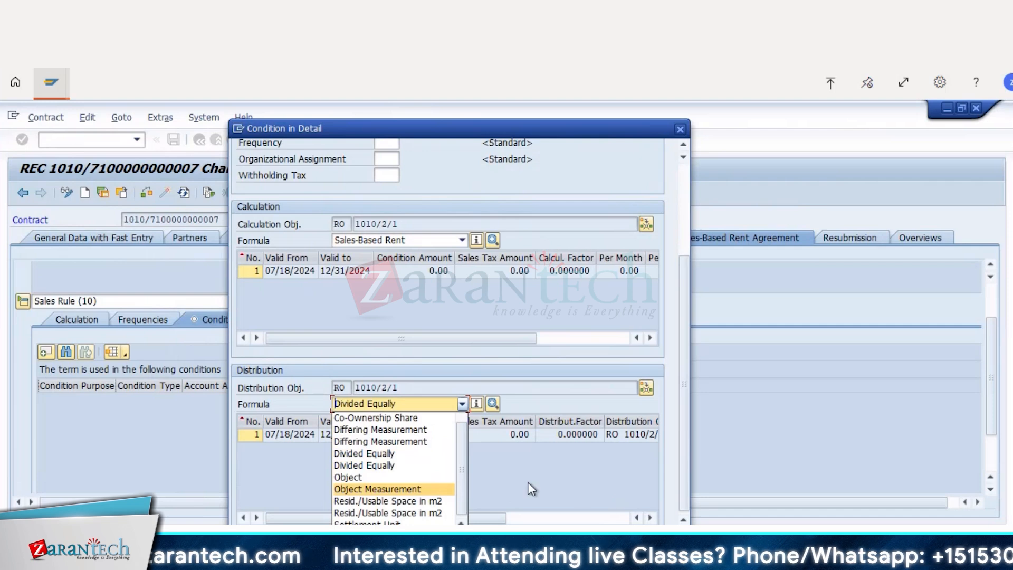
{"action": "scroll", "coordinate": [527, 481], "scroll_direction": "right", "scroll_amount": 3}
{"action": "left_click", "coordinate": [652, 467]}
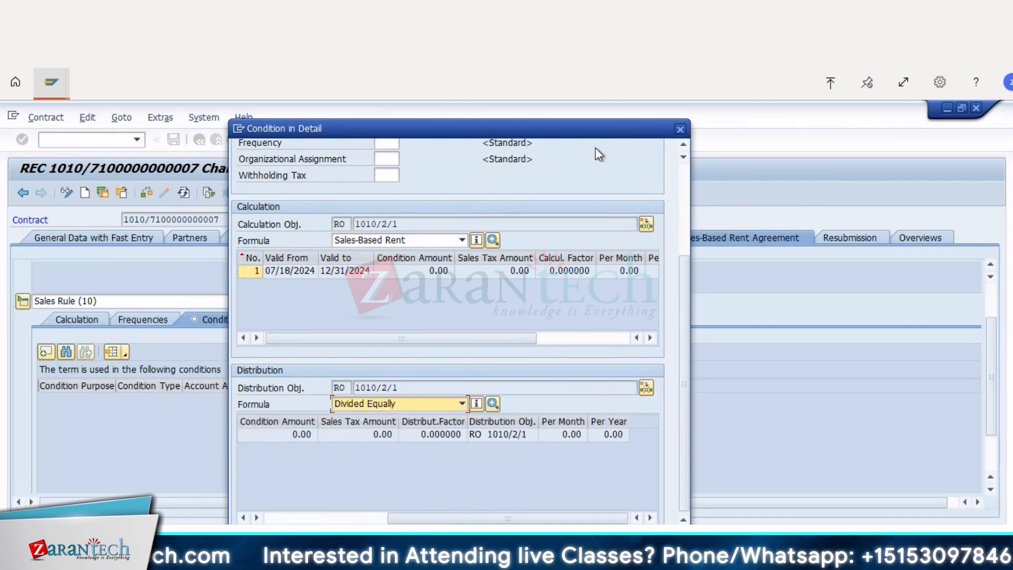
{"action": "left_click_drag", "start_coordinate": [580, 128], "coordinate": [594, 108]}
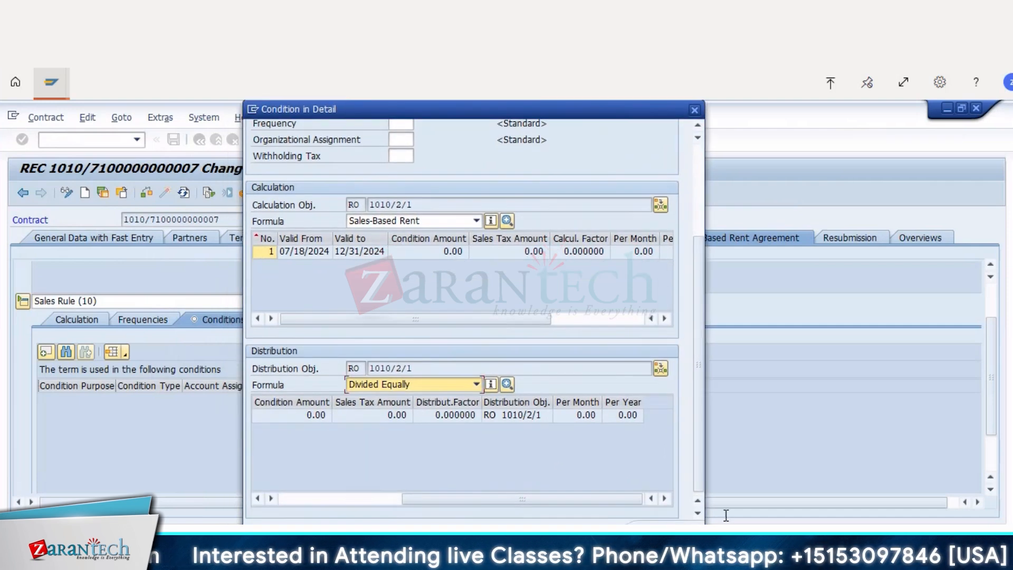
{"action": "left_click", "coordinate": [654, 533]}
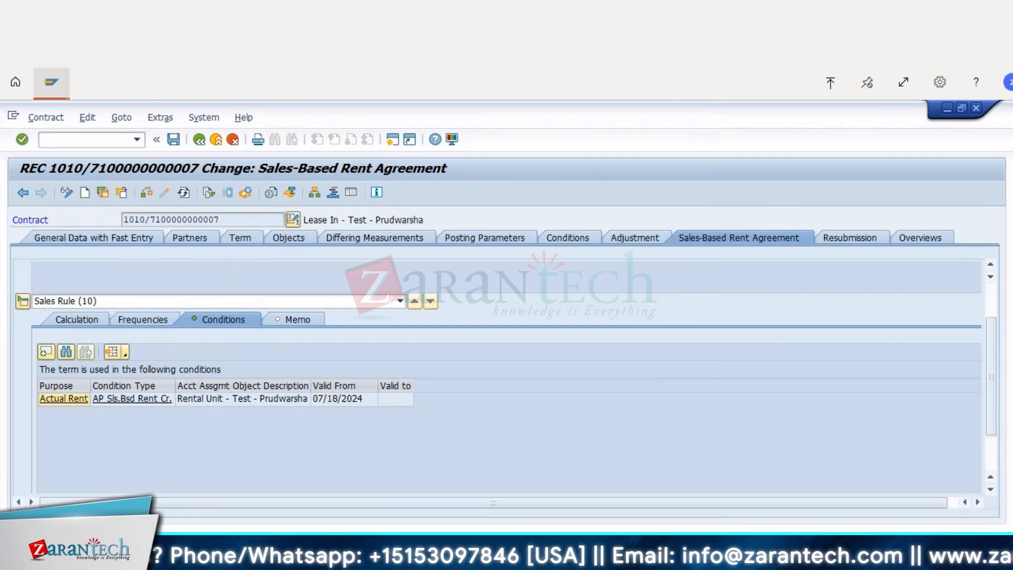
Read the diagnosis of the sales rule's settlement period message and close the help.
{"action": "key", "text": "F1"}
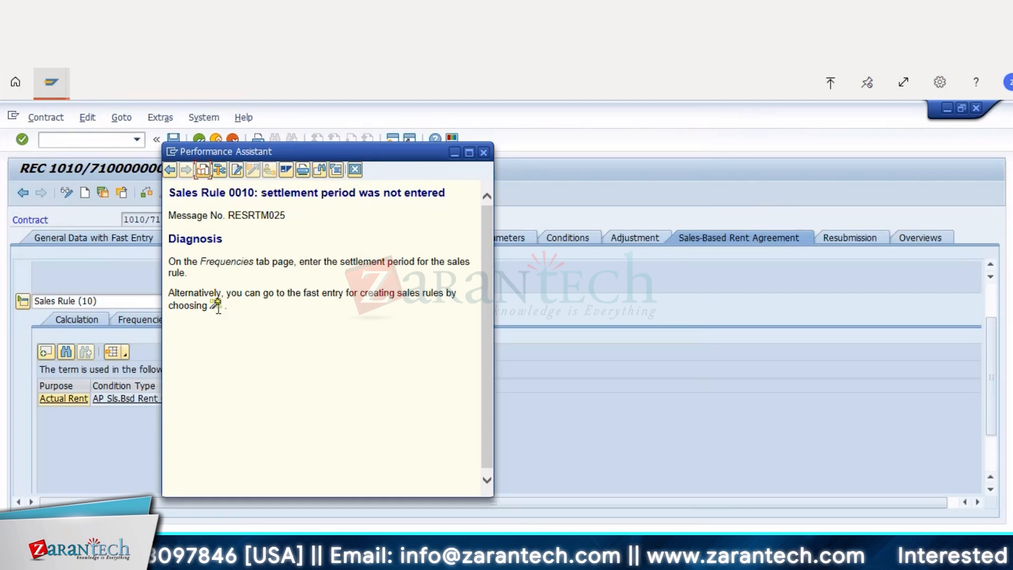
{"action": "double_click", "coordinate": [224, 193]}
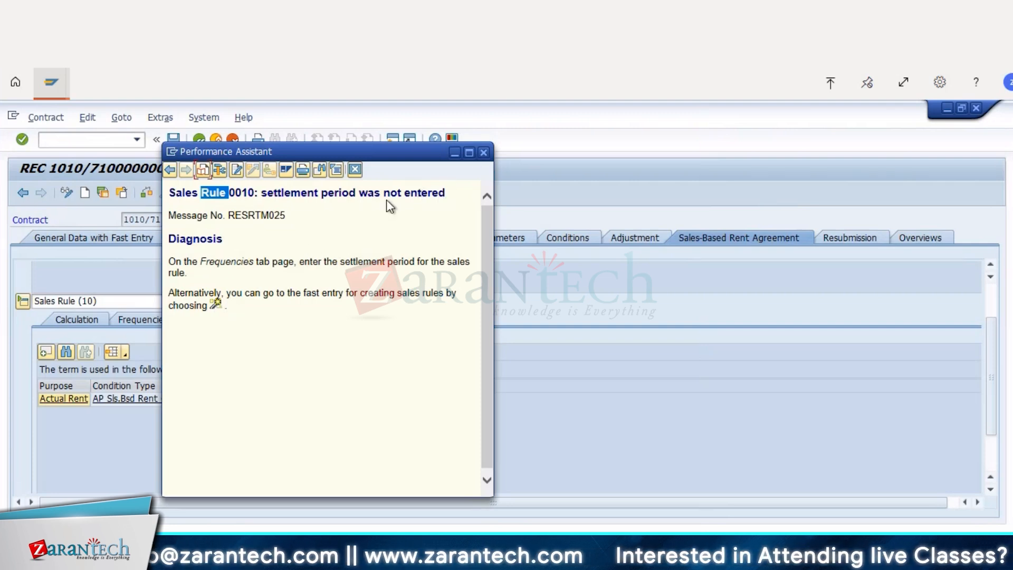
{"action": "left_click", "coordinate": [484, 153]}
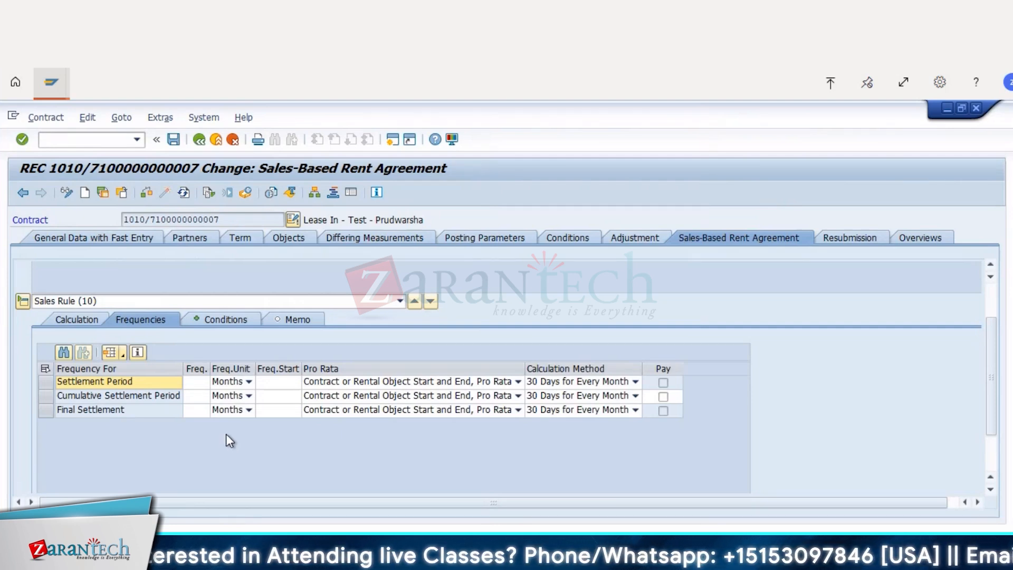
Set the settlement period frequency of the sales rule to 1 with Months as the unit.
{"action": "left_click", "coordinate": [249, 382]}
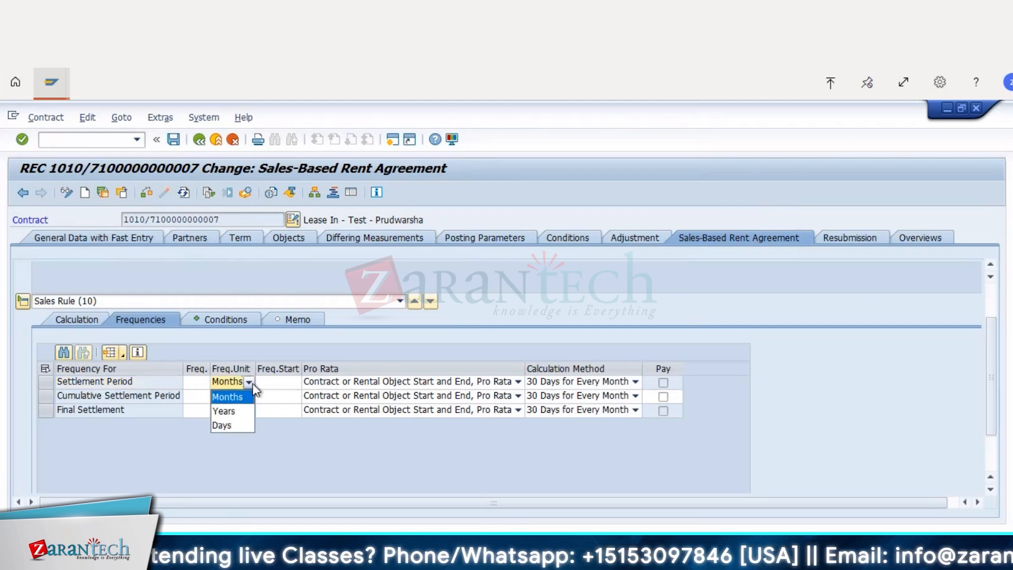
{"action": "left_click", "coordinate": [260, 456]}
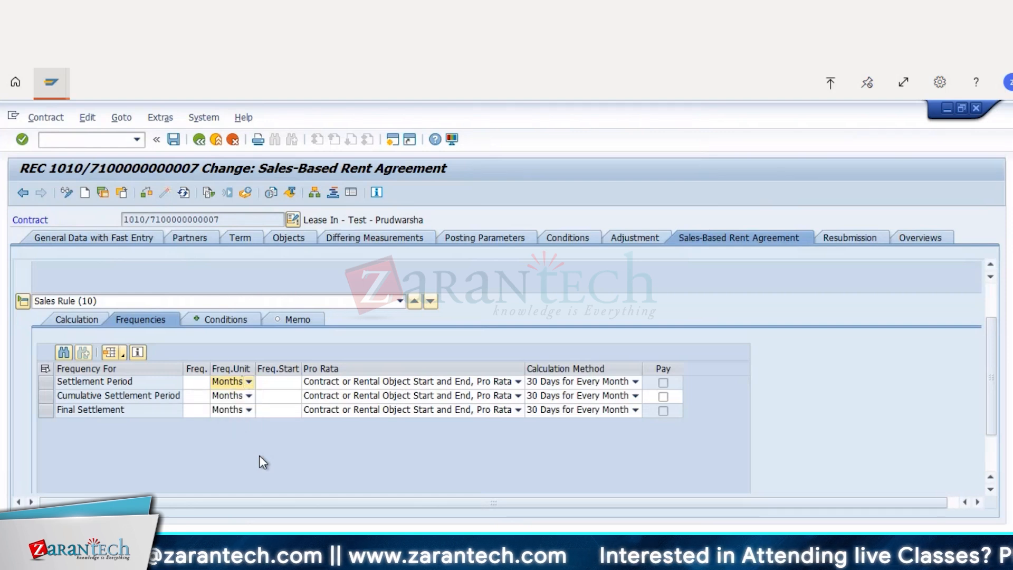
{"action": "left_click", "coordinate": [196, 382]}
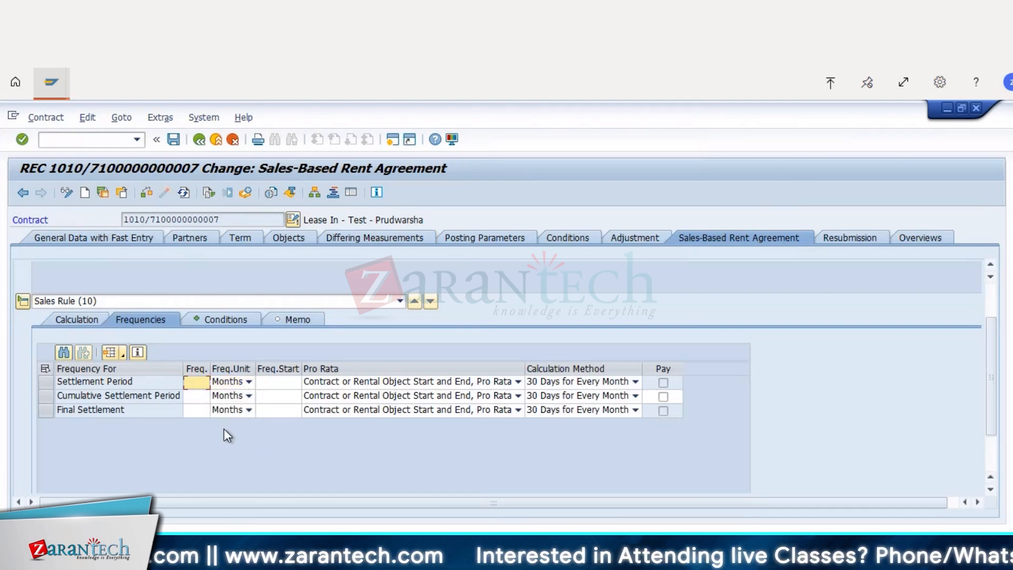
{"action": "type", "text": "1"}
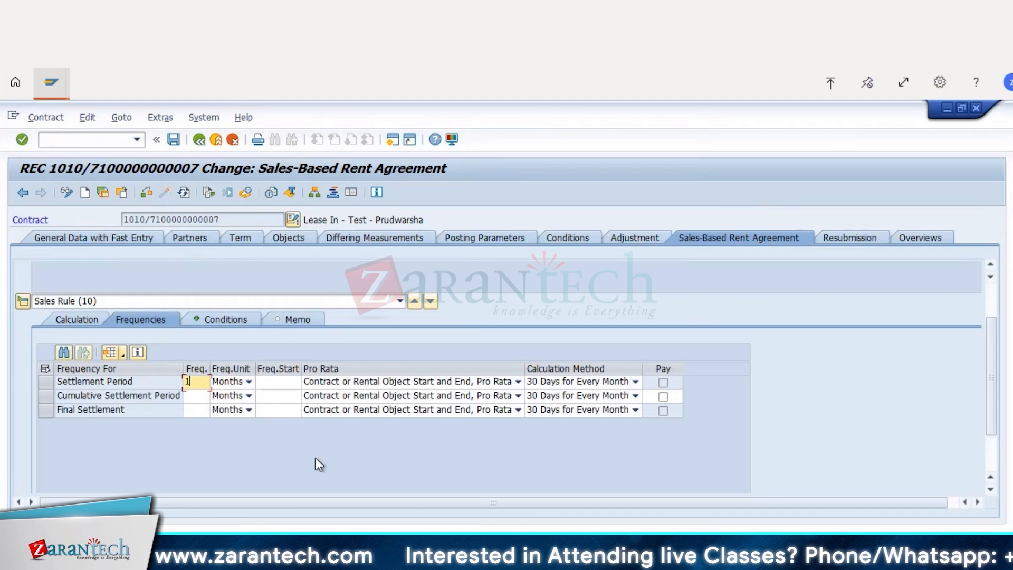
{"action": "key", "text": "Return"}
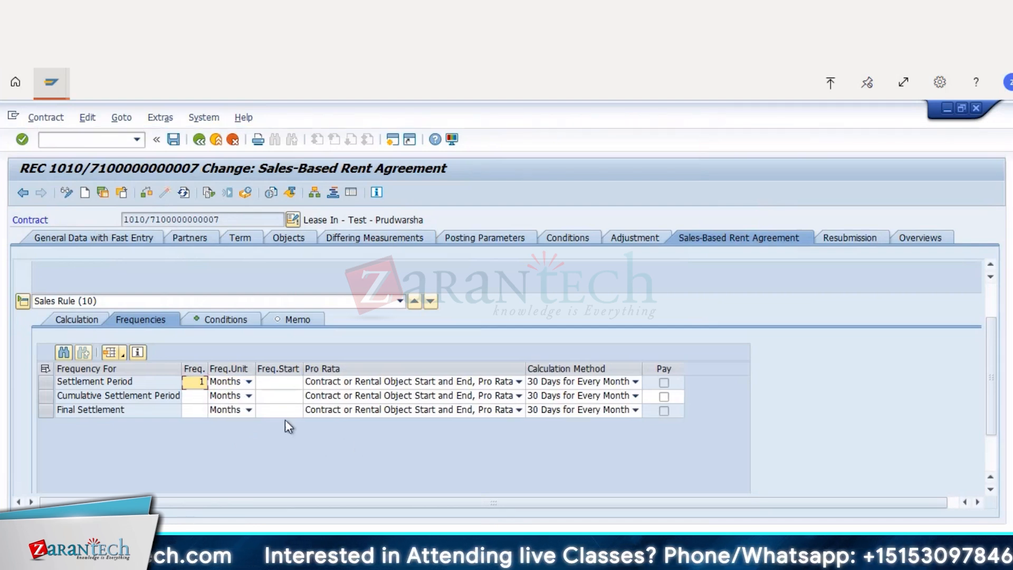
Add a reporting rule to the terms of the sales-based rent agreement and bring up its sales frequency settings.
{"action": "left_click_drag", "start_coordinate": [991, 348], "coordinate": [988, 296]}
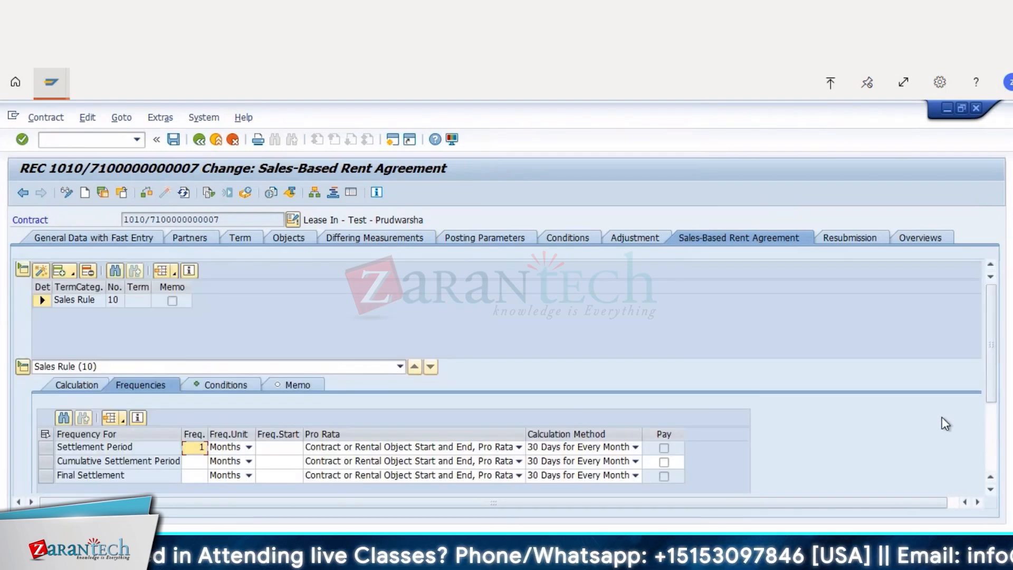
{"action": "left_click", "coordinate": [68, 270]}
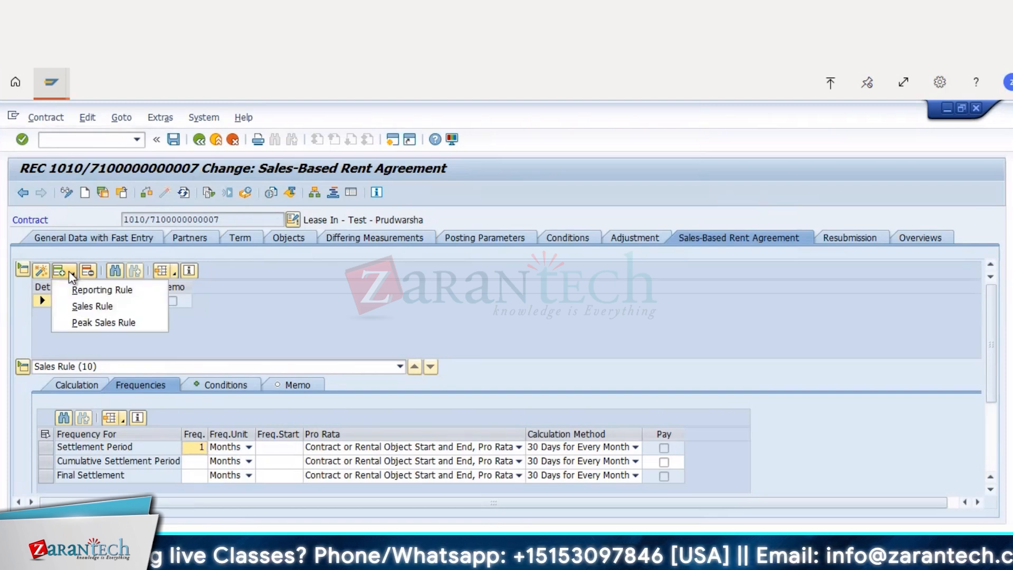
{"action": "left_click", "coordinate": [91, 290]}
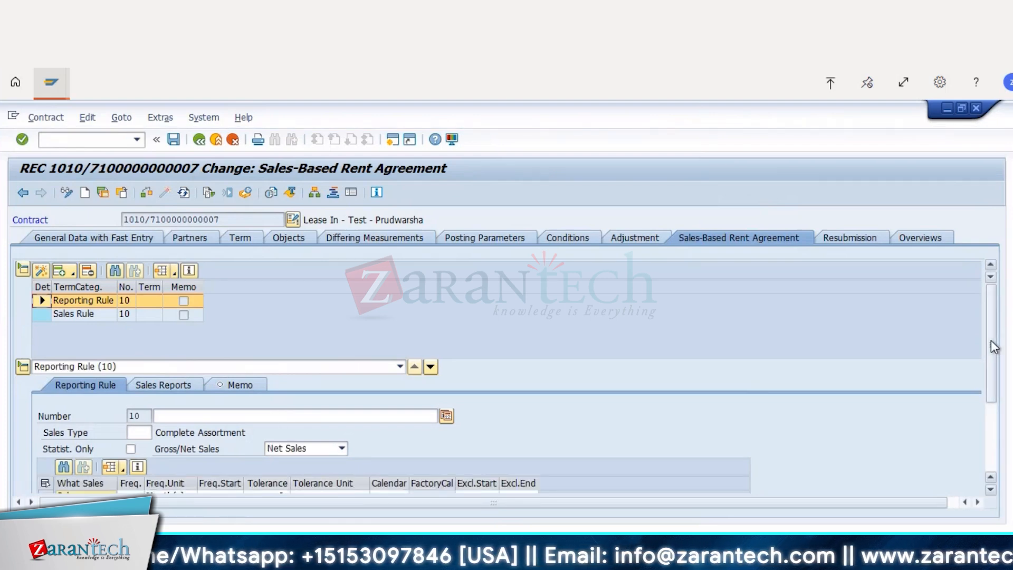
{"action": "scroll", "coordinate": [995, 359], "scroll_direction": "down", "scroll_amount": 2}
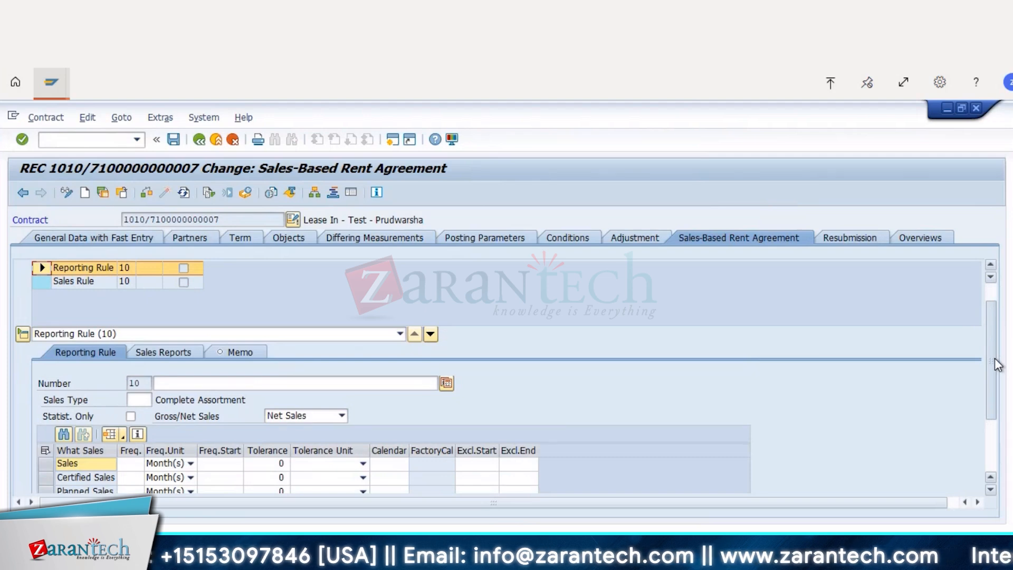
Set the reporting frequency for Sales in the reporting rule to 1, keeping Month(s) as the unit.
{"action": "scroll", "coordinate": [993, 368], "scroll_direction": "down", "scroll_amount": 1}
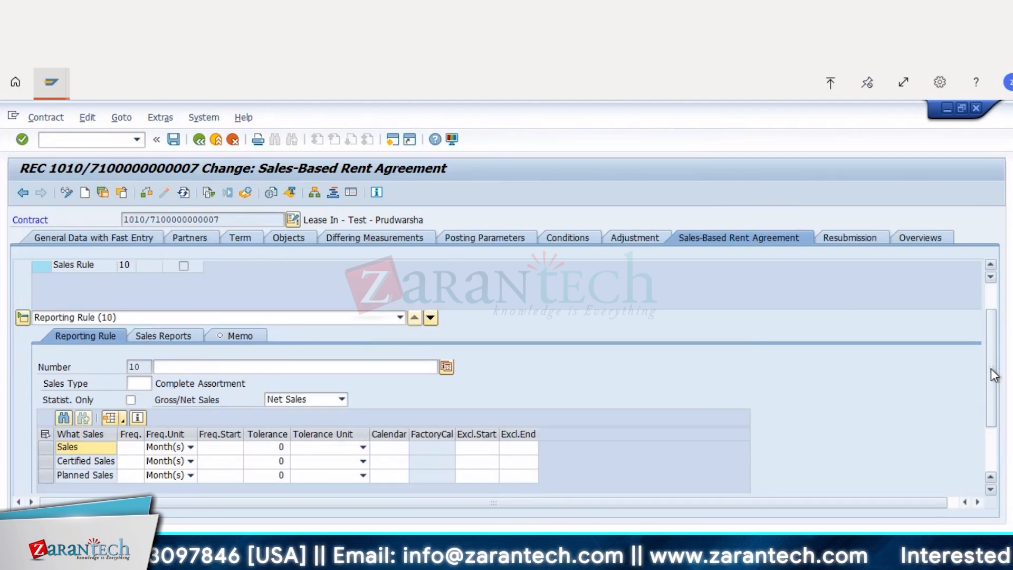
{"action": "left_click", "coordinate": [132, 448]}
{"action": "type", "text": "1"}
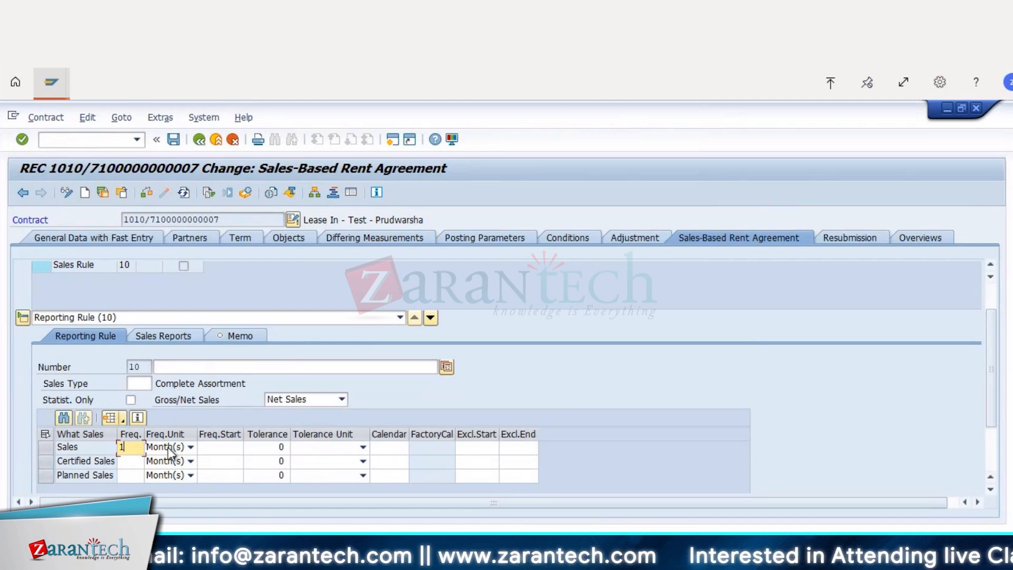
{"action": "key", "text": "Return"}
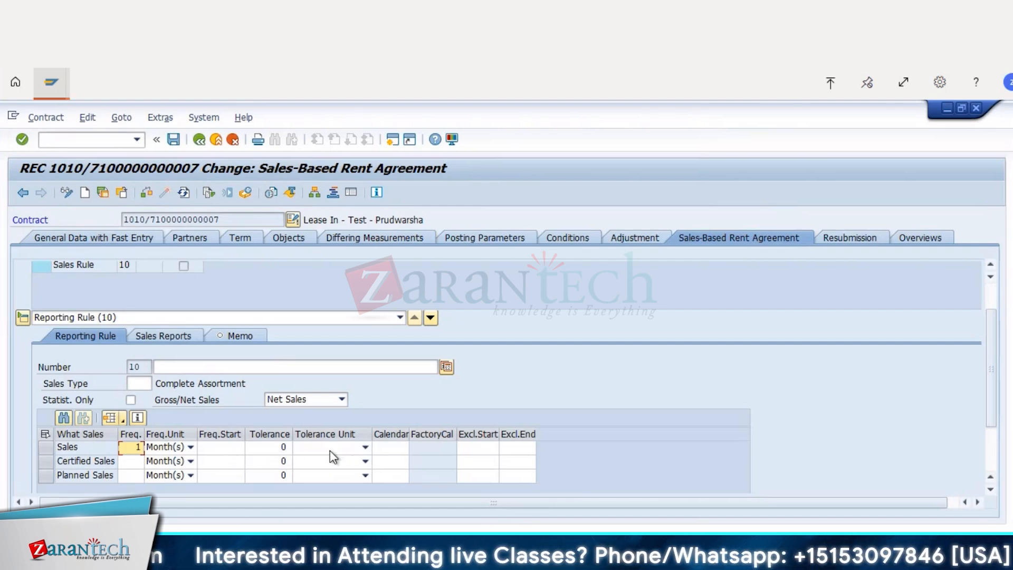
Look through the available tolerance units for Sales in the reporting rule without choosing one.
{"action": "left_click", "coordinate": [347, 452]}
{"action": "left_click", "coordinate": [363, 448]}
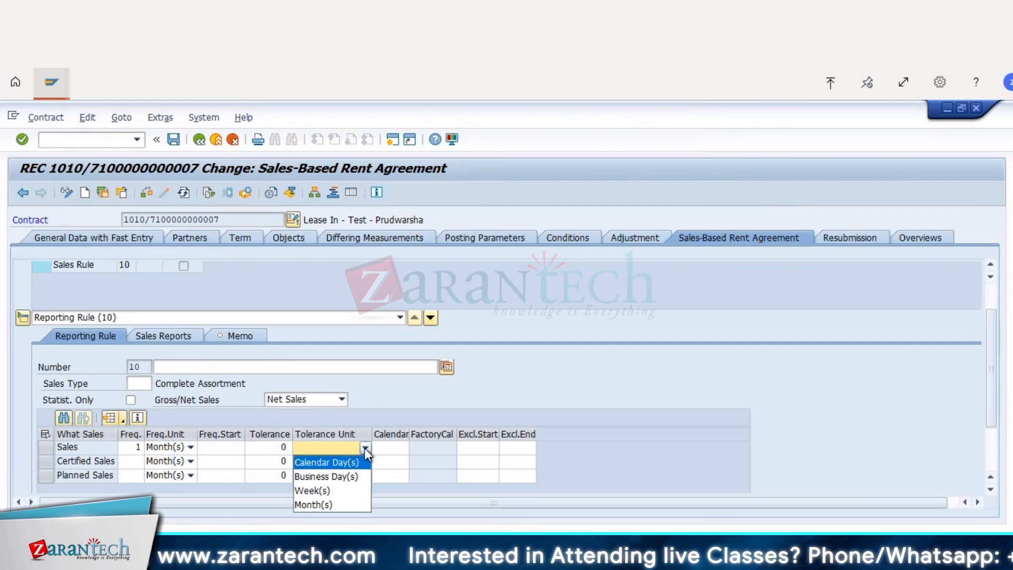
{"action": "left_click_drag", "start_coordinate": [991, 387], "coordinate": [989, 355]}
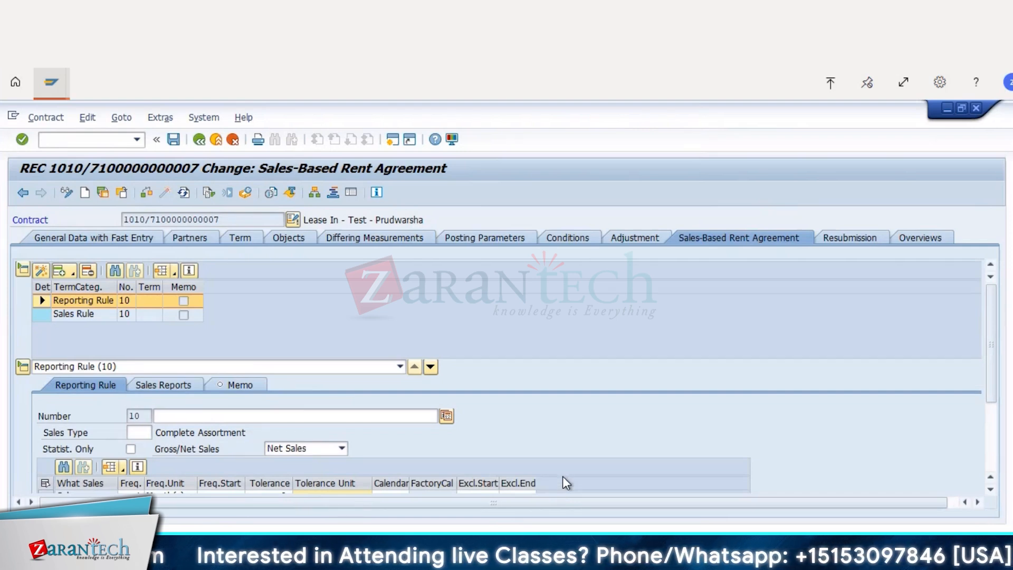
Check the contract, read the help on the sales rule's sales-based condition message, and review the contract's conditions.
{"action": "left_click", "coordinate": [164, 193]}
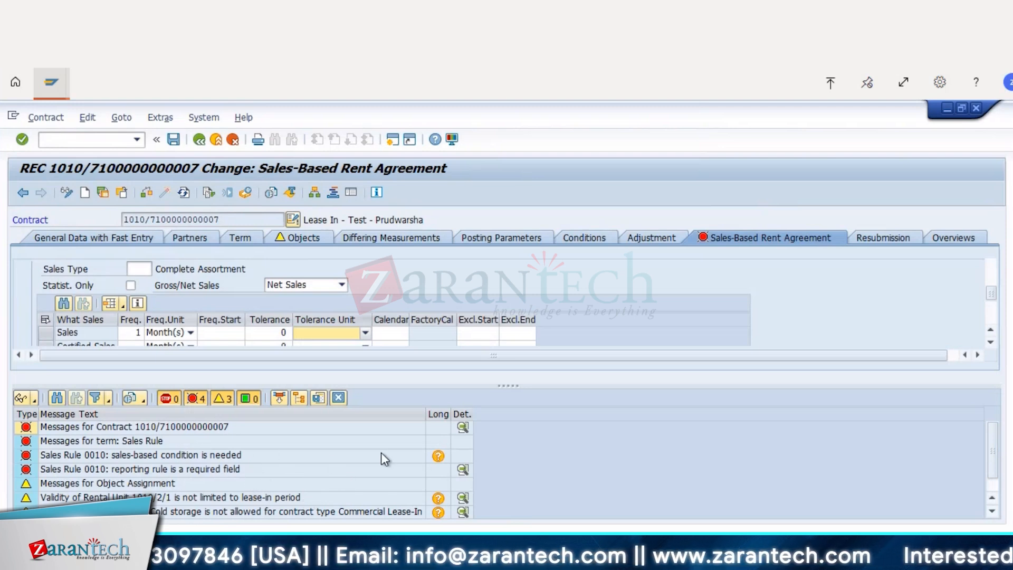
{"action": "left_click", "coordinate": [323, 458]}
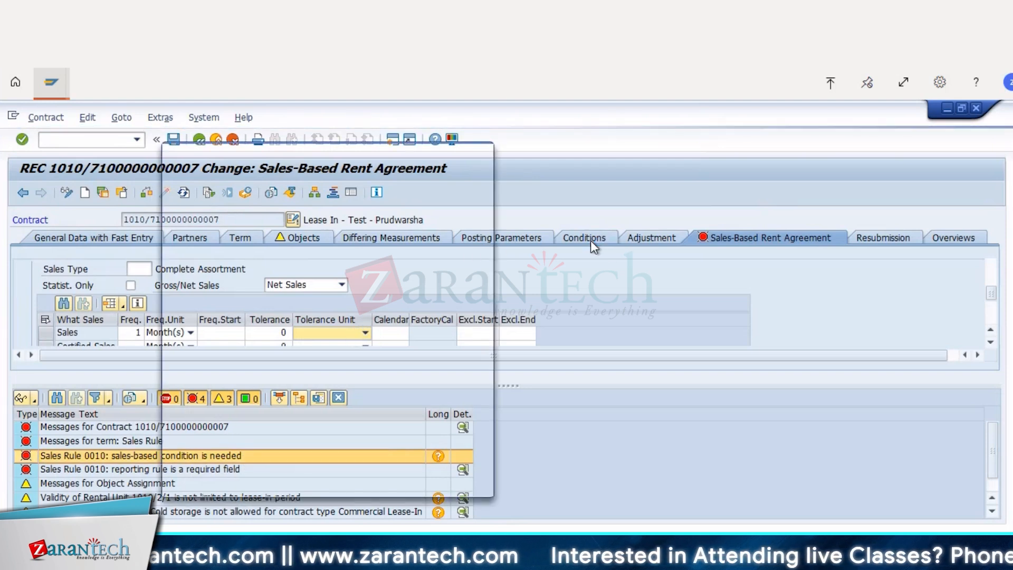
{"action": "left_click", "coordinate": [484, 152]}
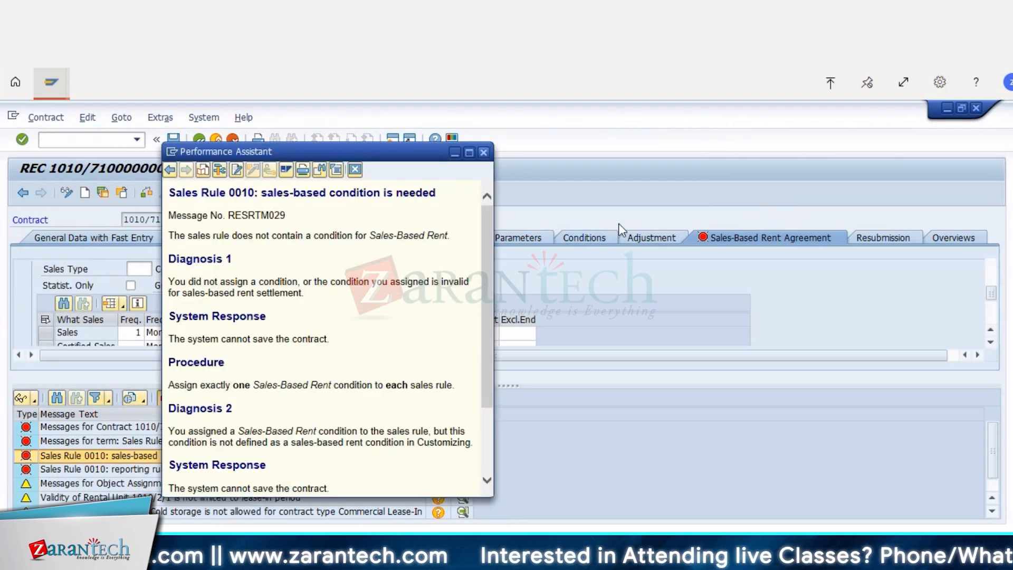
{"action": "left_click", "coordinate": [595, 241]}
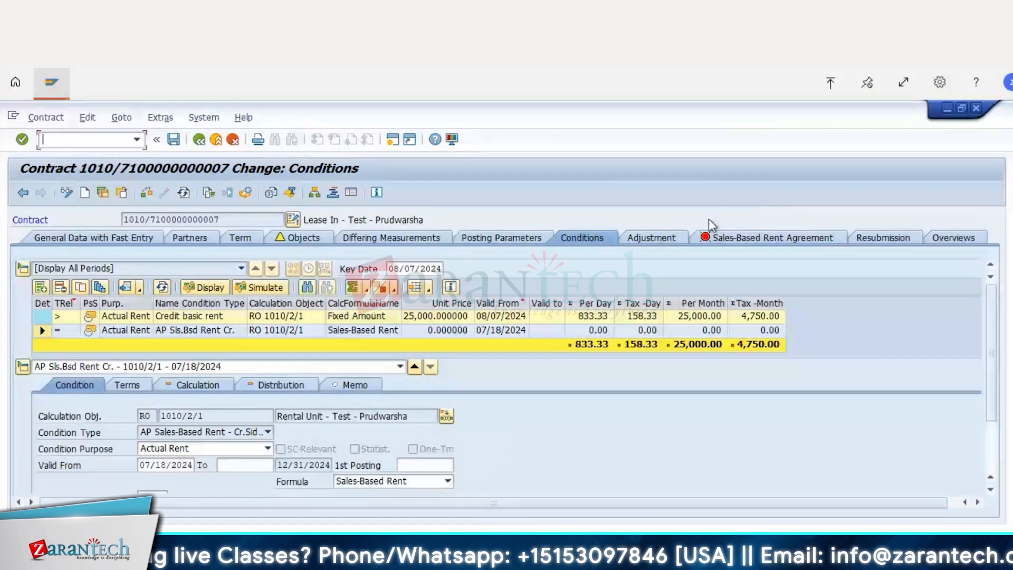
Set the frequencies for Certified Sales and Planned Sales in the reporting rule to 1, with Month(s) as the unit.
{"action": "left_click", "coordinate": [736, 234]}
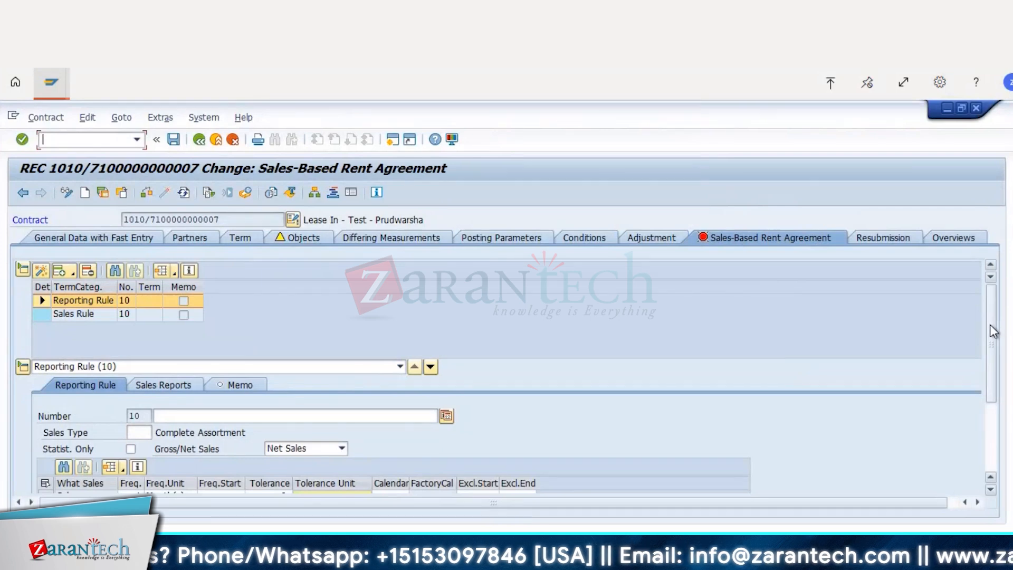
{"action": "left_click_drag", "start_coordinate": [994, 327], "coordinate": [996, 413]}
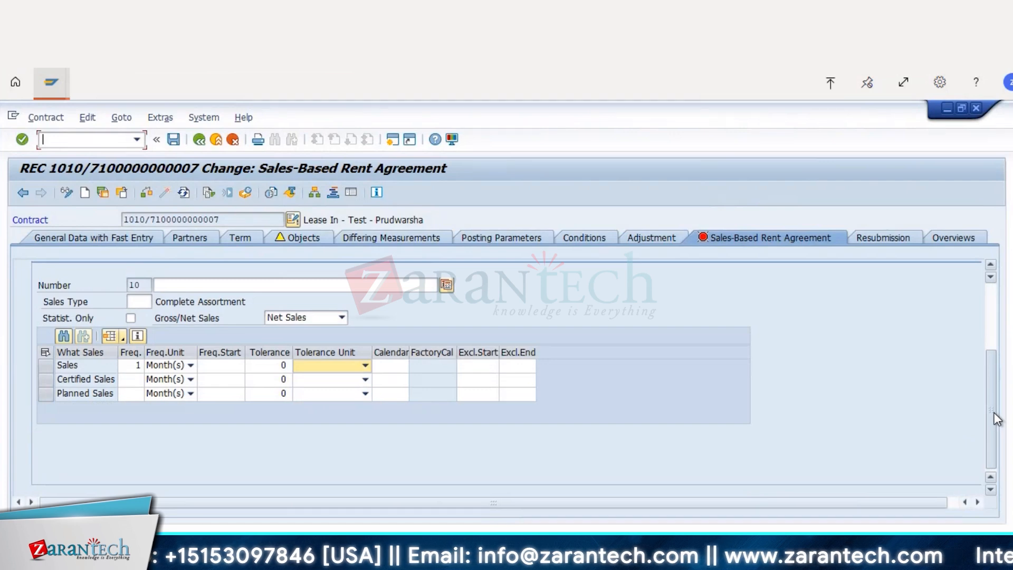
{"action": "left_click", "coordinate": [132, 380]}
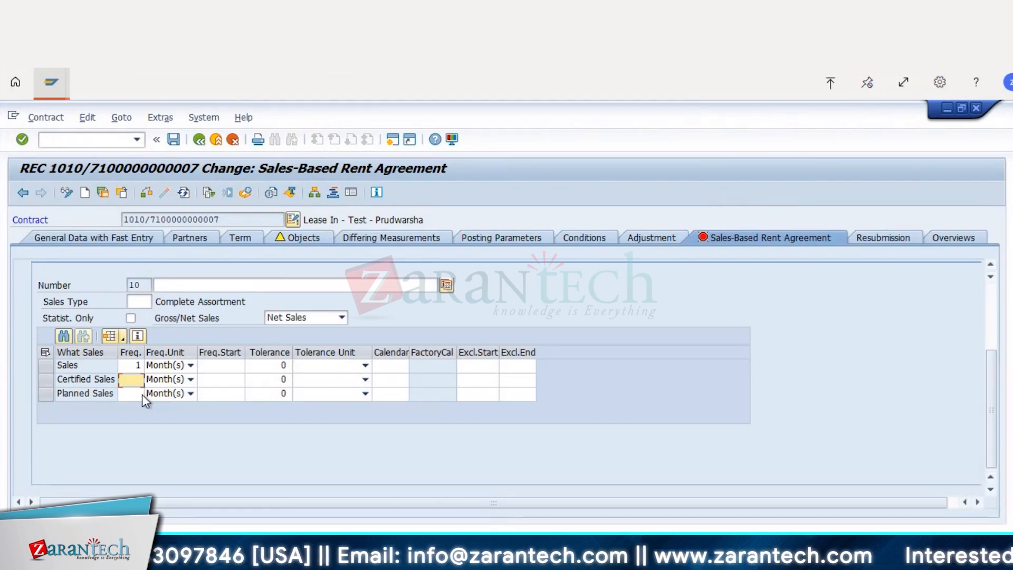
{"action": "type", "text": "1"}
{"action": "left_click", "coordinate": [133, 394]}
{"action": "type", "text": "1"}
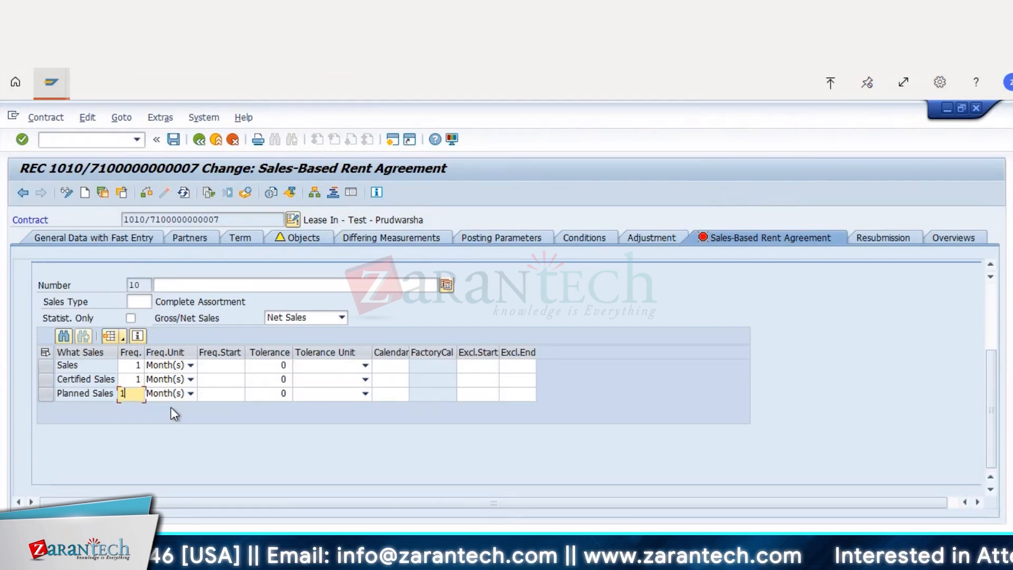
{"action": "key", "text": "Return"}
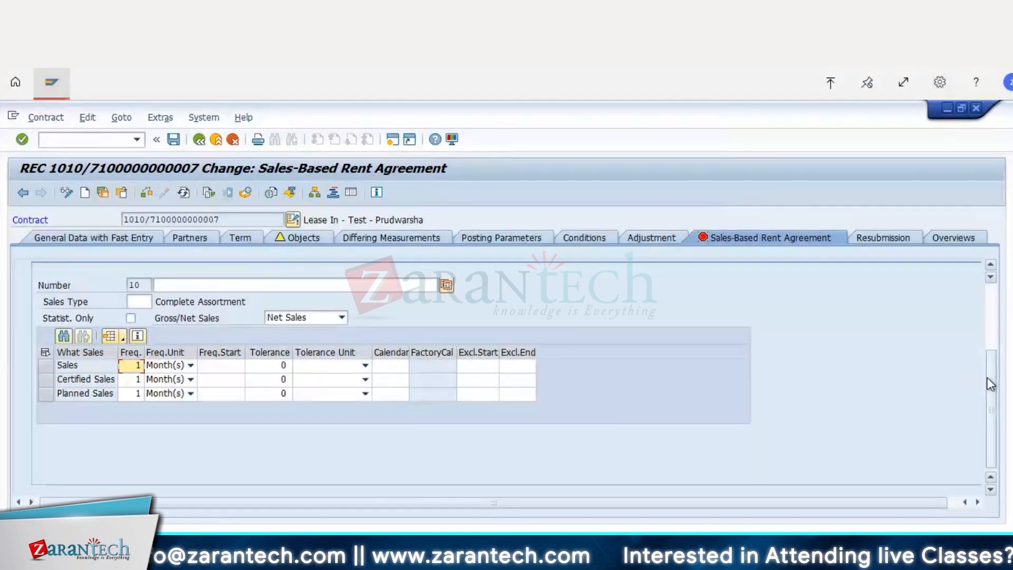
Review the reporting rule's sales reports and the frequency settings of the sales rule.
{"action": "left_click_drag", "start_coordinate": [988, 376], "coordinate": [976, 316]}
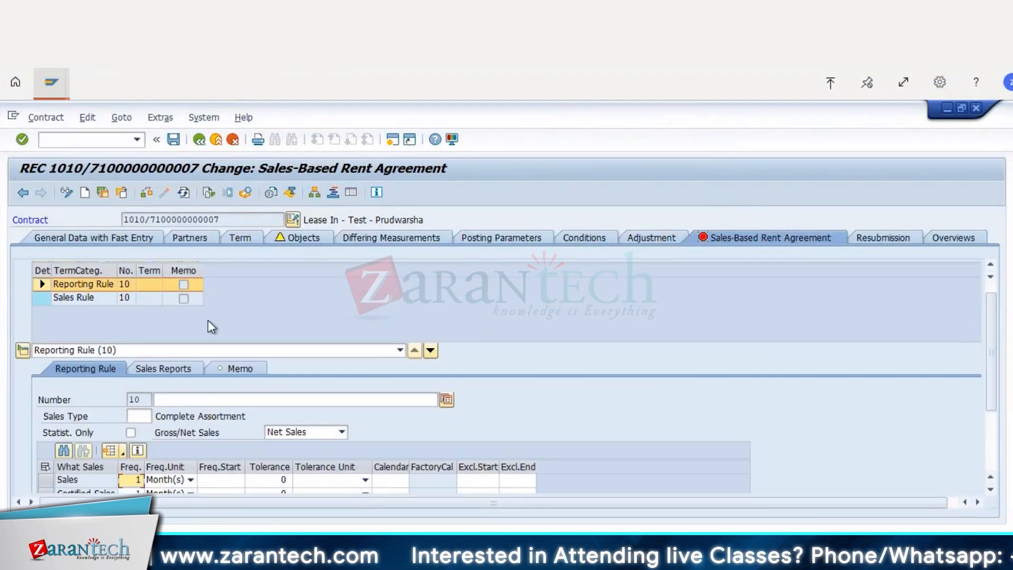
{"action": "left_click", "coordinate": [303, 396]}
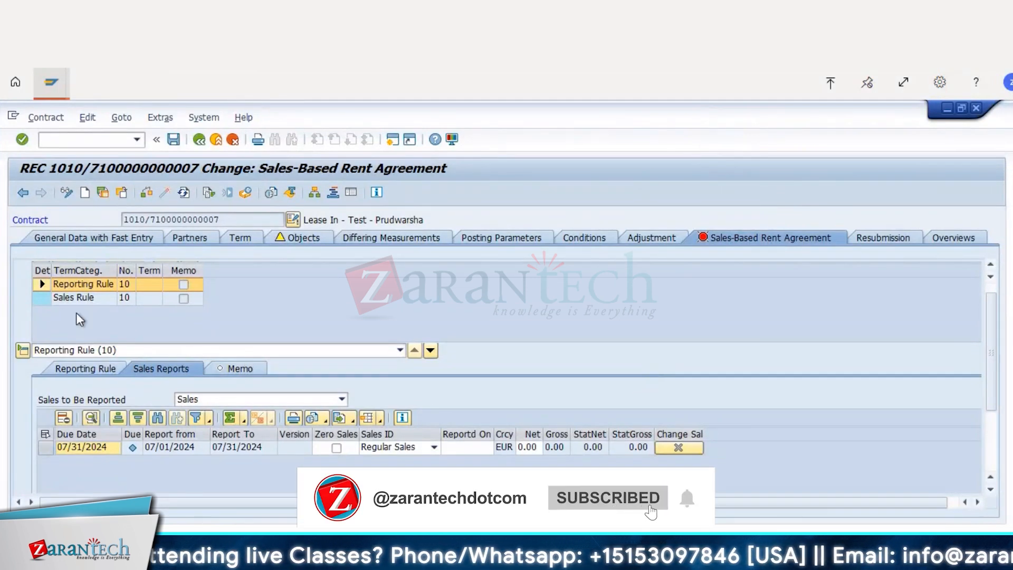
{"action": "left_click", "coordinate": [43, 299]}
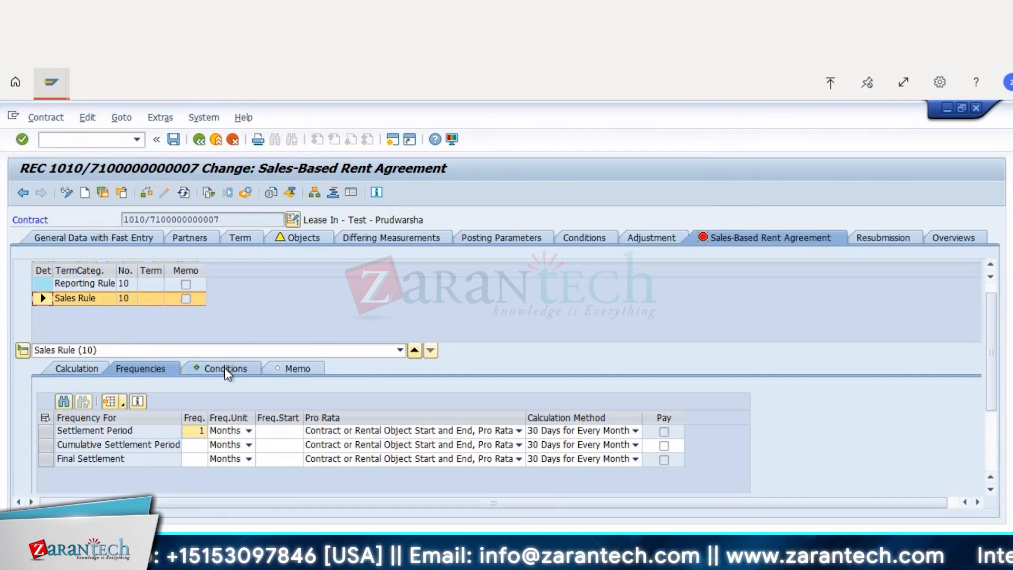
Delete the Credit basic rent condition valid from 08/07/2024 from the contract's conditions.
{"action": "left_click", "coordinate": [602, 240]}
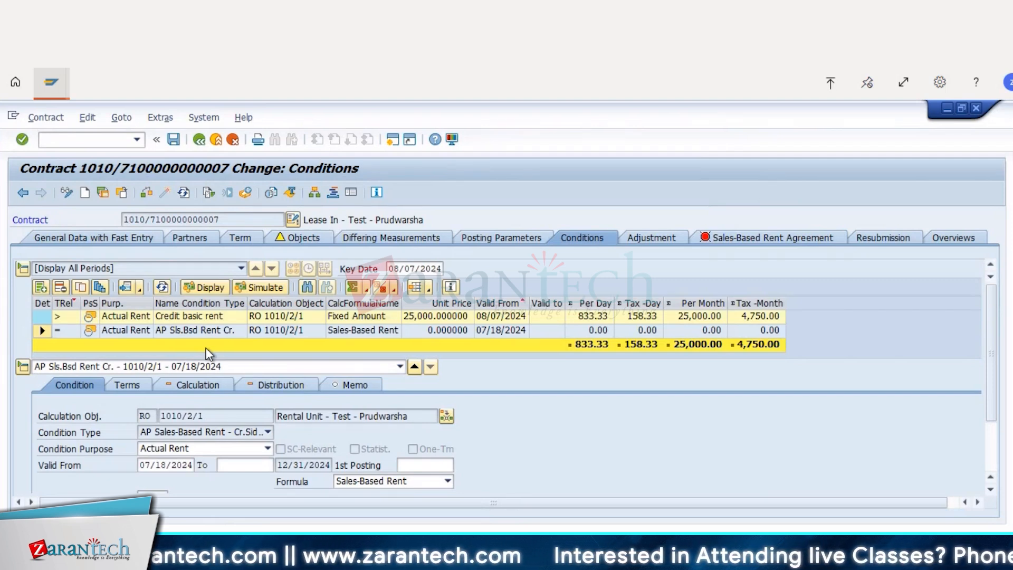
{"action": "left_click", "coordinate": [53, 316]}
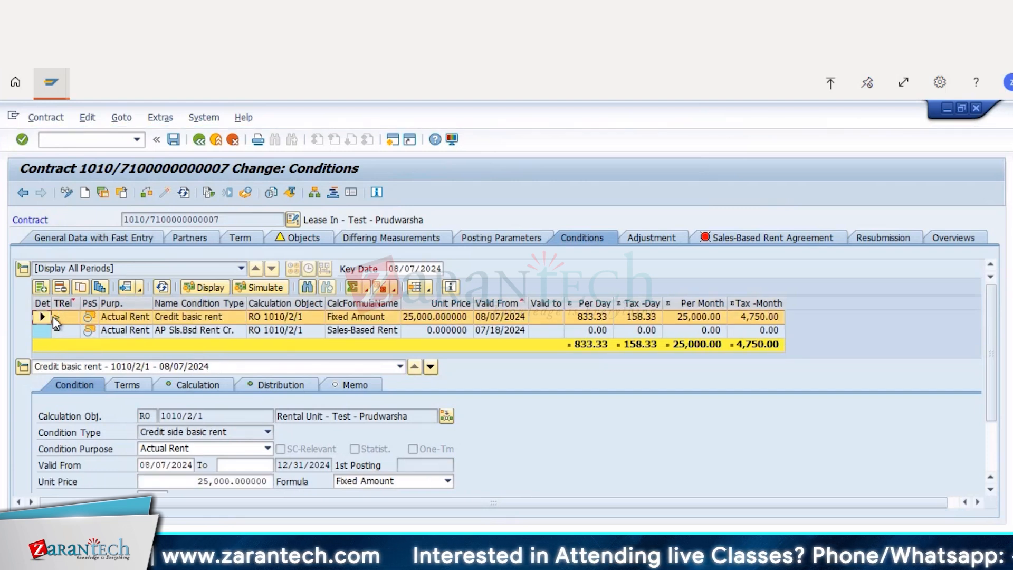
{"action": "left_click", "coordinate": [60, 288]}
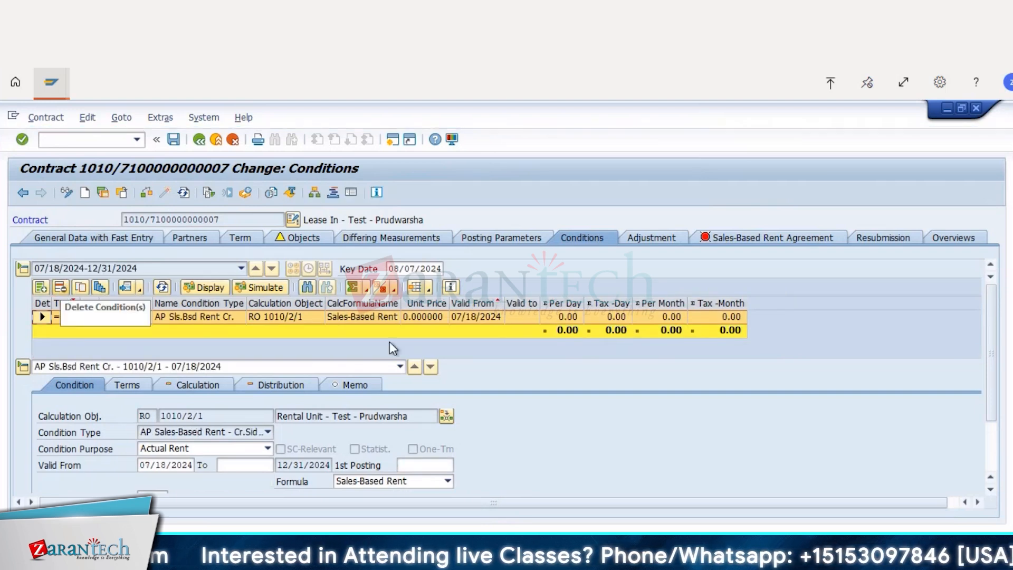
Recheck the contract, add a V100 Credit side basic rent condition to it, and close the message log.
{"action": "left_click", "coordinate": [144, 198]}
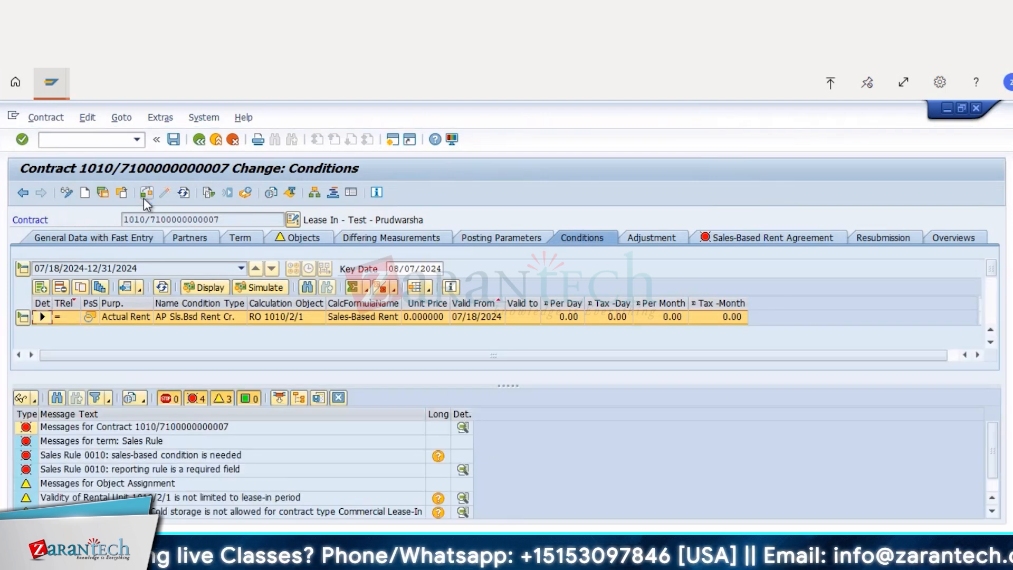
{"action": "left_click", "coordinate": [42, 287]}
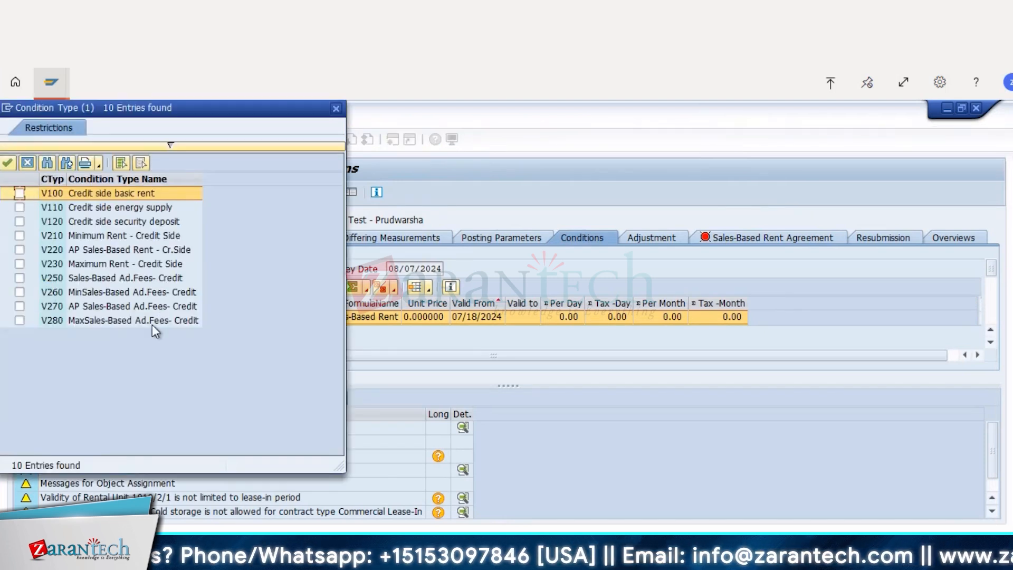
{"action": "left_click", "coordinate": [124, 194]}
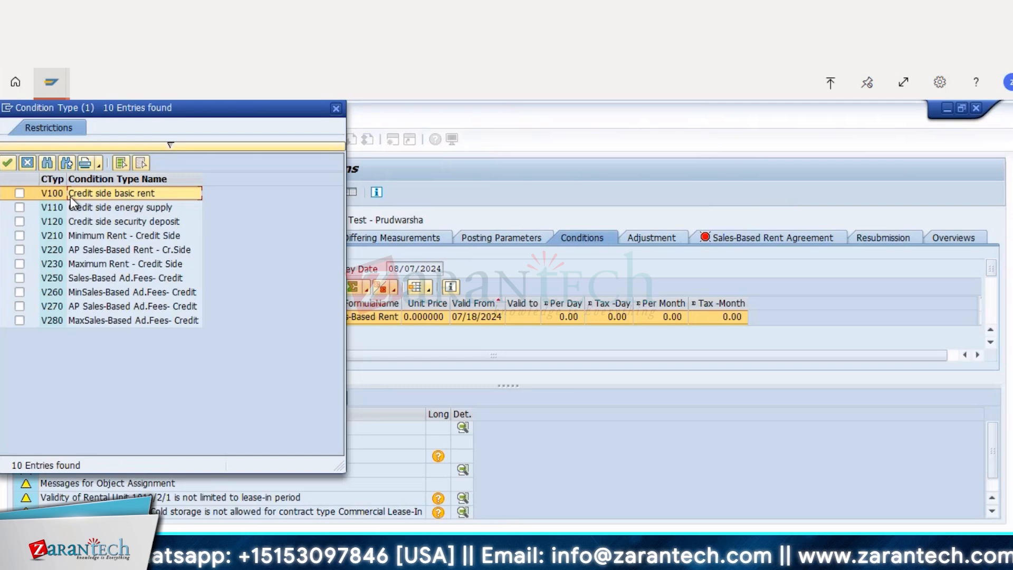
{"action": "left_click", "coordinate": [19, 196]}
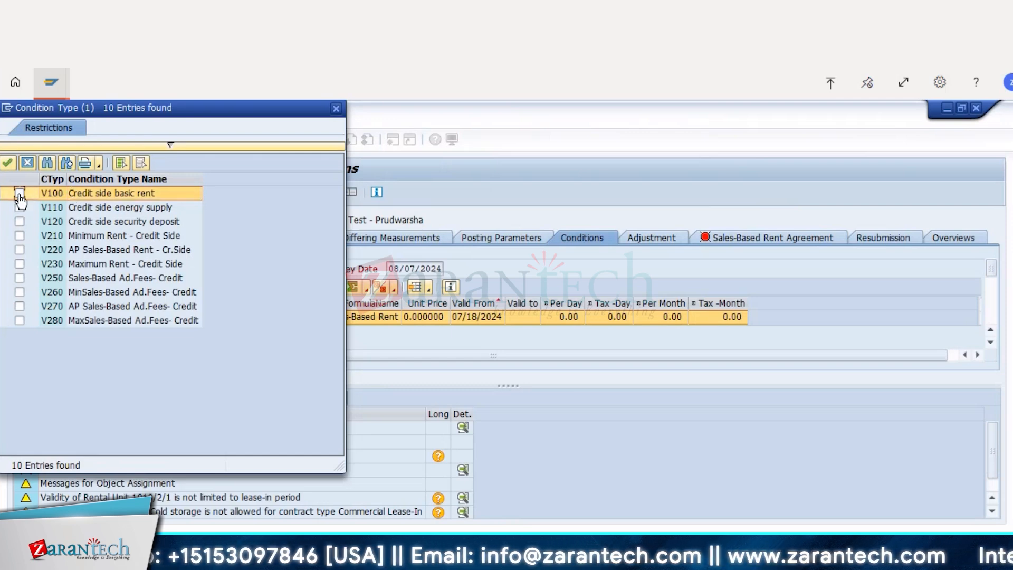
{"action": "key", "text": "Return"}
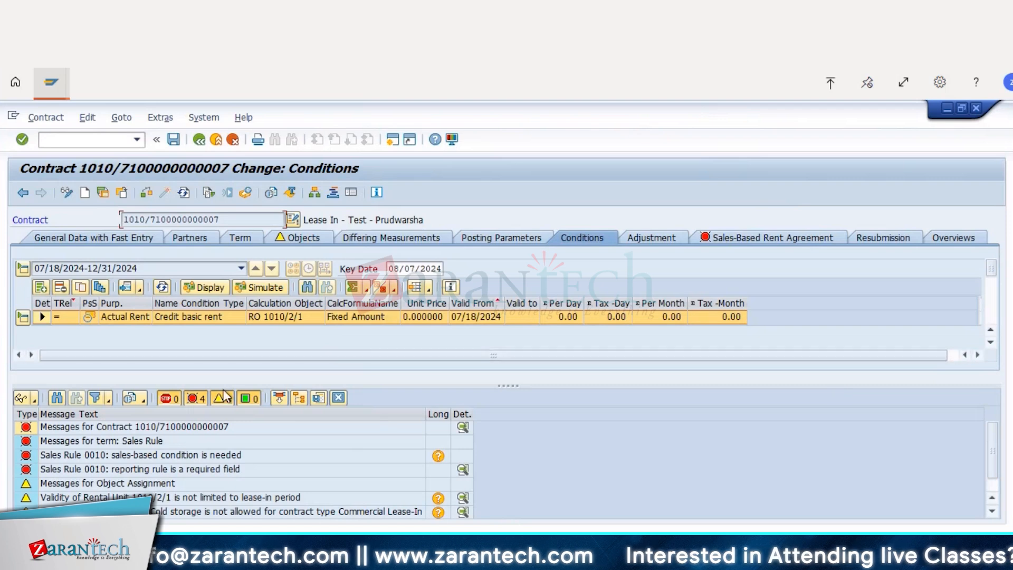
{"action": "left_click", "coordinate": [339, 397]}
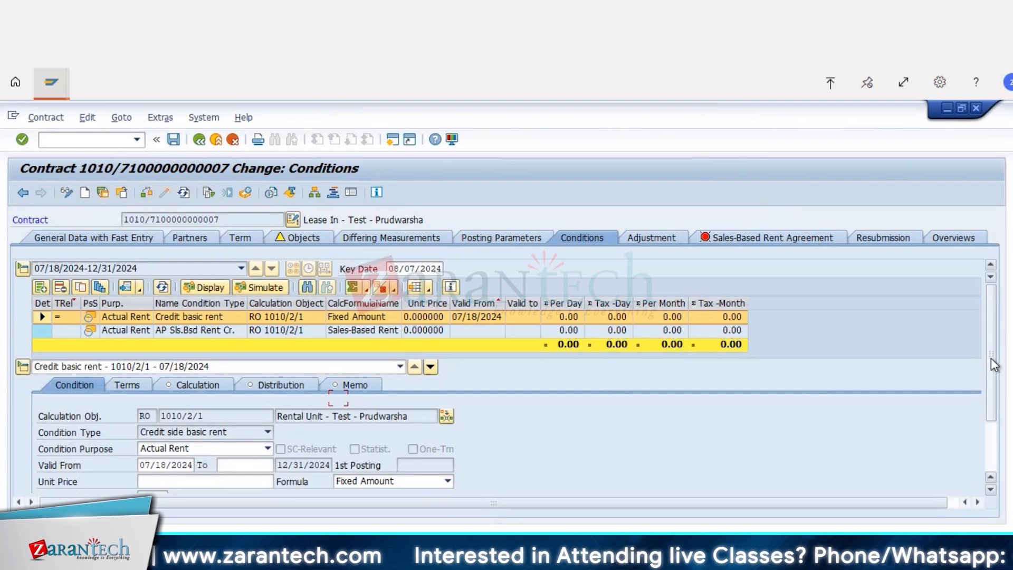
Set the unit price of the Credit basic rent condition to 25,000.
{"action": "scroll", "coordinate": [261, 436], "scroll_direction": "down", "scroll_amount": 3}
{"action": "left_click", "coordinate": [232, 434]}
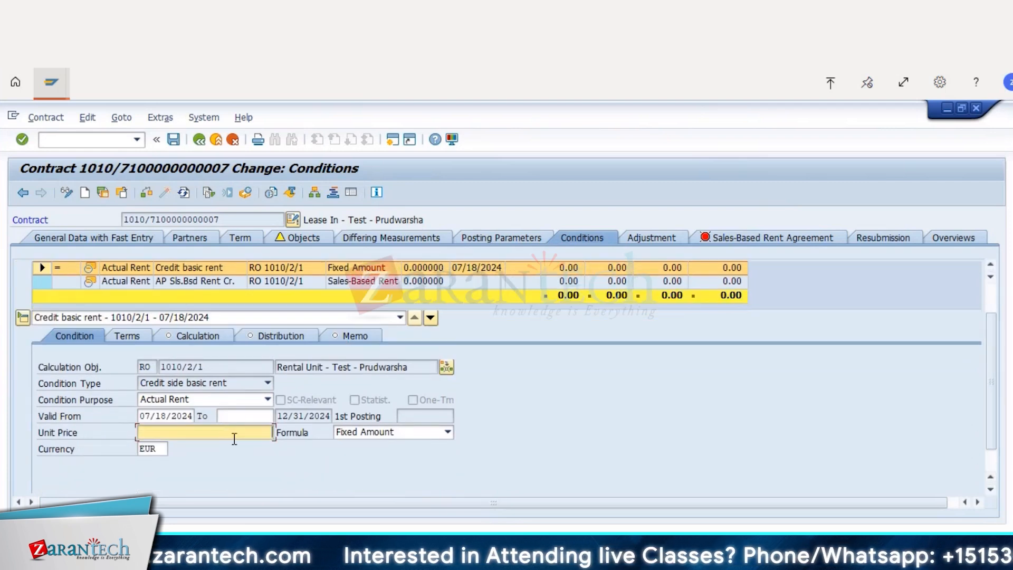
{"action": "type", "text": "25,"}
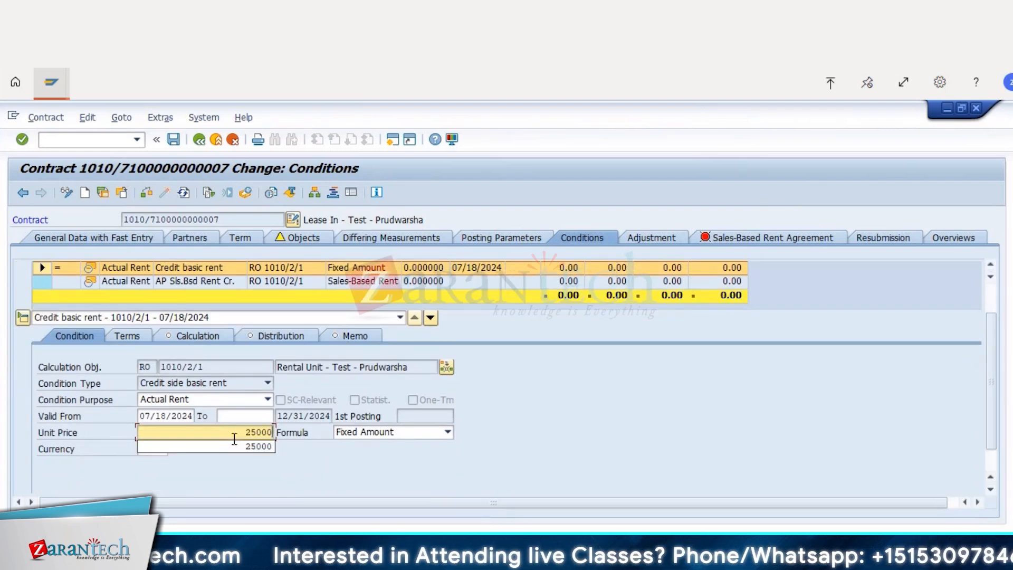
{"action": "type", "text": "000"}
{"action": "key", "text": "Return"}
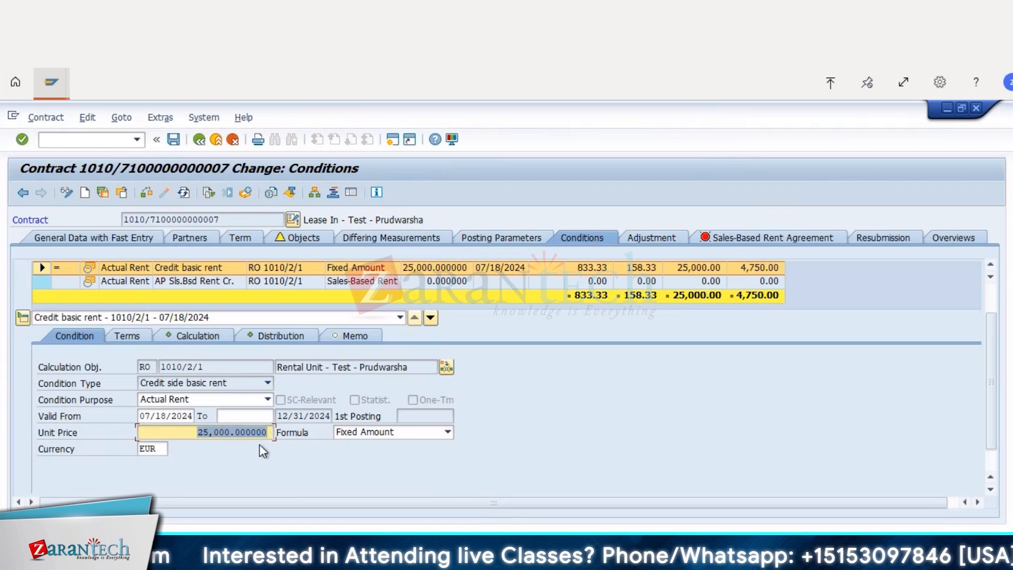
{"action": "scroll", "coordinate": [539, 438], "scroll_direction": "up", "scroll_amount": 1}
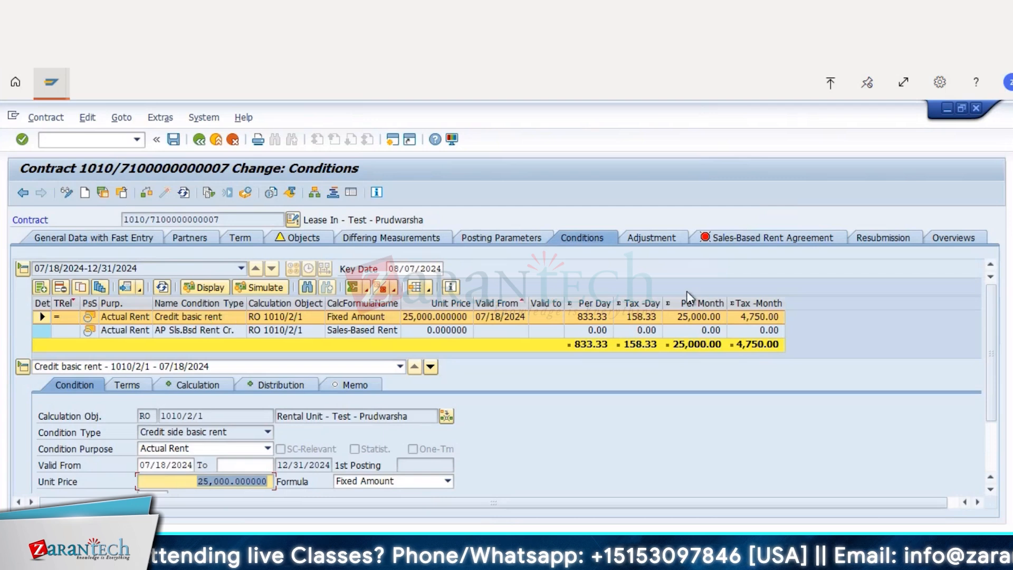
Set the sales rule's Cumulative Settlement Period and Final Settlement frequencies to 1, with Months as the unit.
{"action": "left_click", "coordinate": [771, 238]}
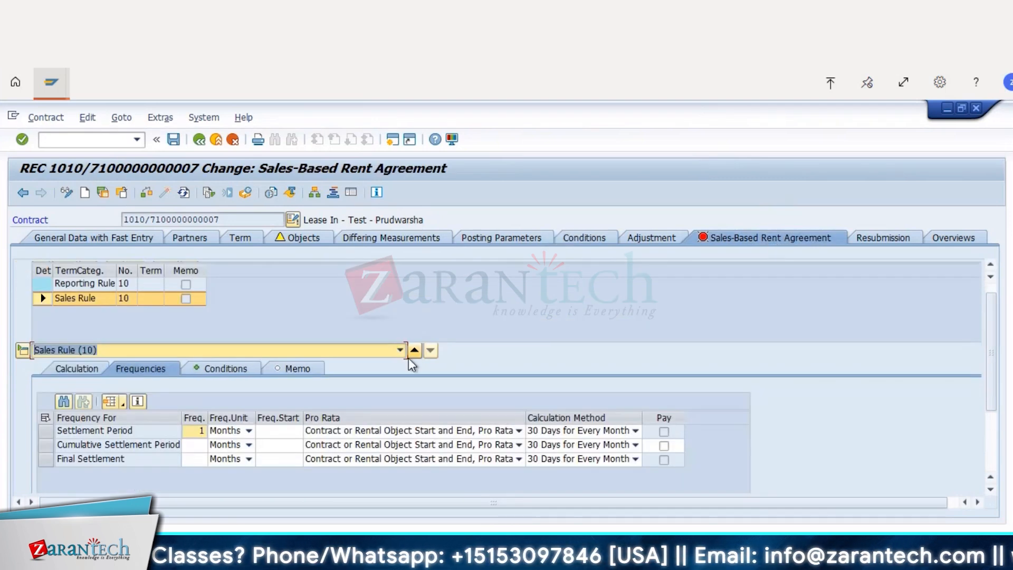
{"action": "left_click", "coordinate": [193, 446]}
{"action": "left_click", "coordinate": [194, 459]}
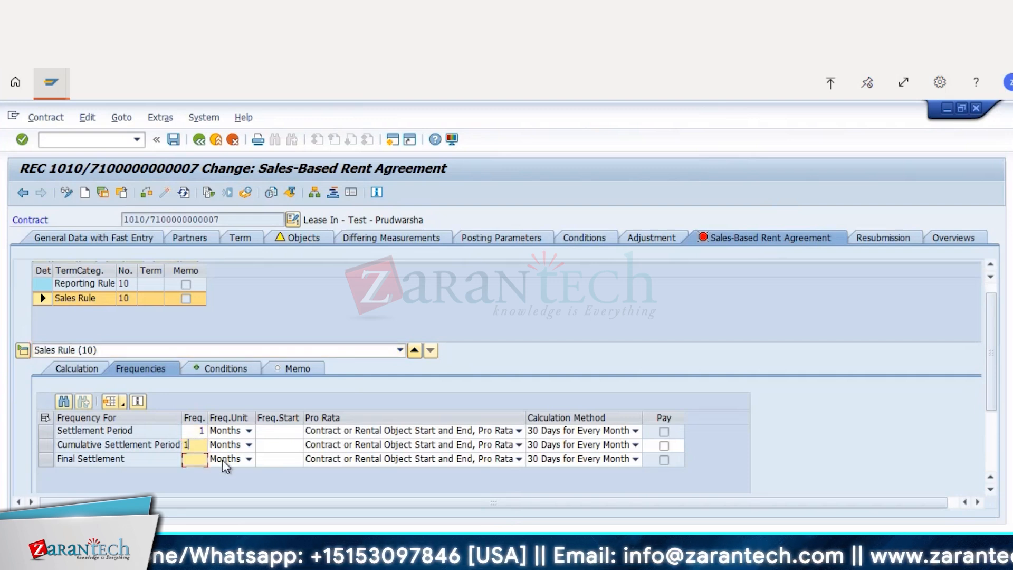
{"action": "type", "text": "1"}
{"action": "key", "text": "Return"}
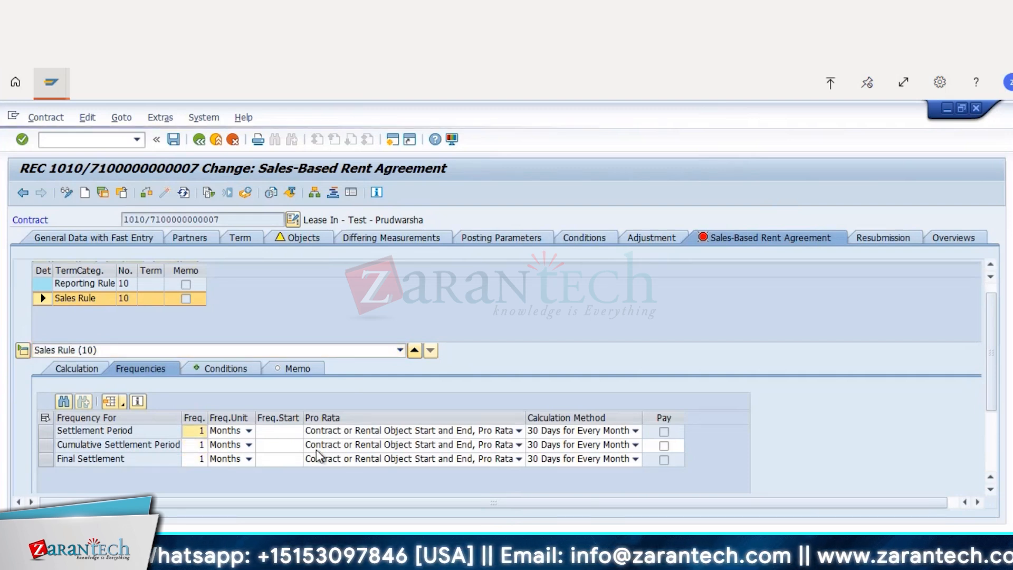
Open the details of the AP Sls.Bsd Rent Cr. condition that uses the sales rule.
{"action": "left_click", "coordinate": [225, 370]}
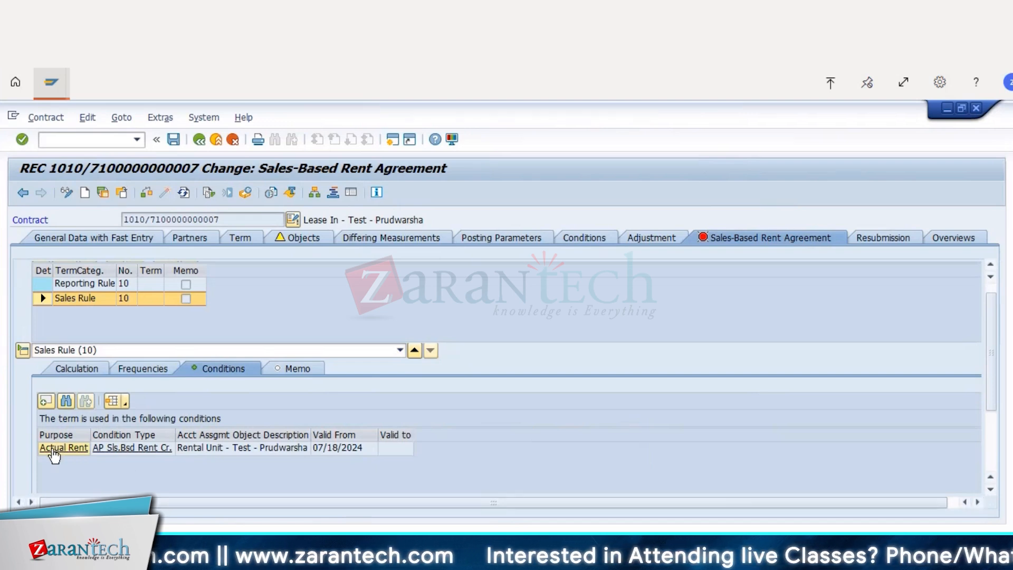
{"action": "right_click", "coordinate": [56, 455]}
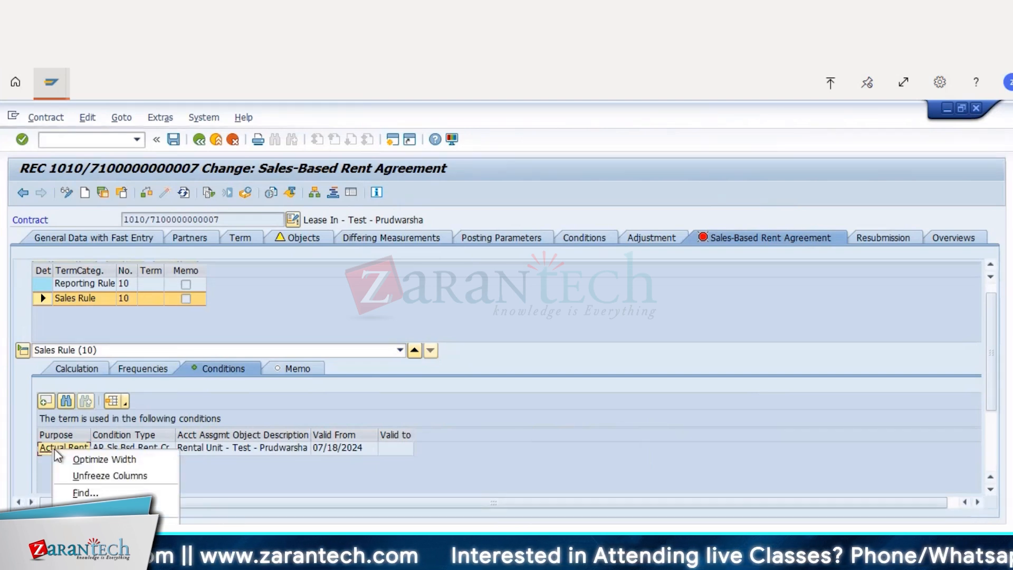
{"action": "left_click", "coordinate": [363, 463]}
{"action": "left_click", "coordinate": [67, 452]}
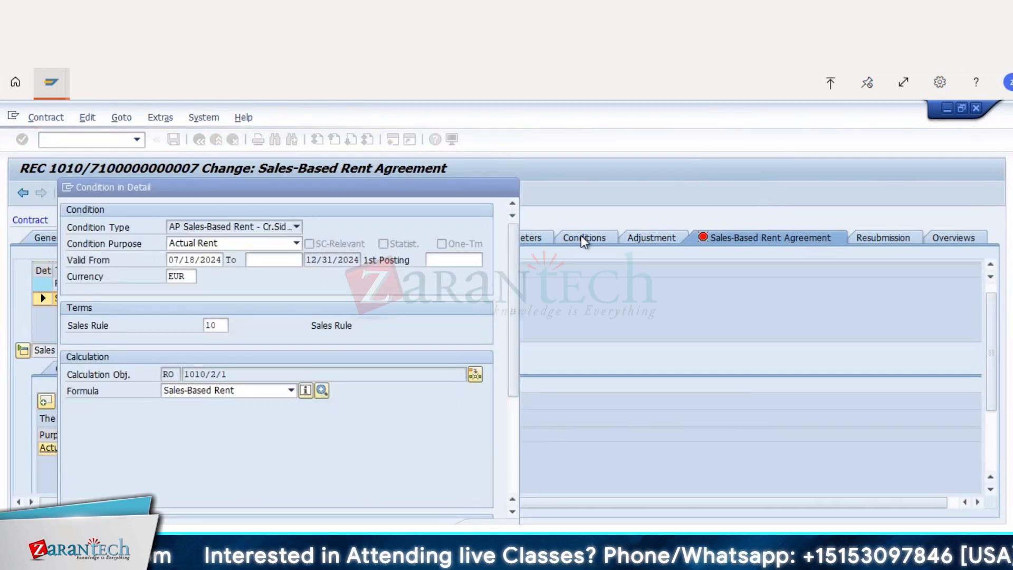
Delete the AP Sls.Bsd Rent Cr. condition from the contract's conditions.
{"action": "left_click", "coordinate": [583, 239]}
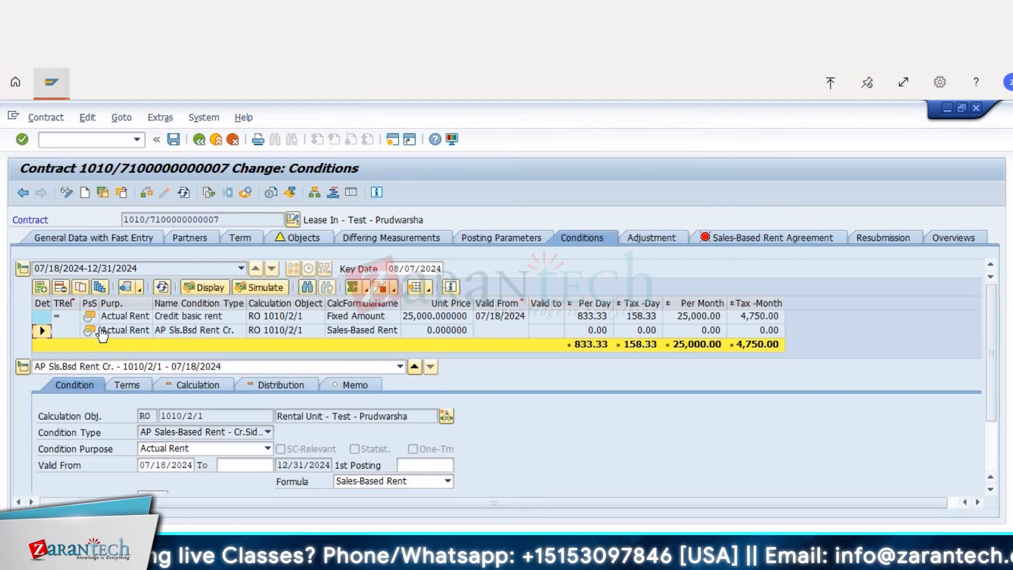
{"action": "left_click", "coordinate": [44, 333]}
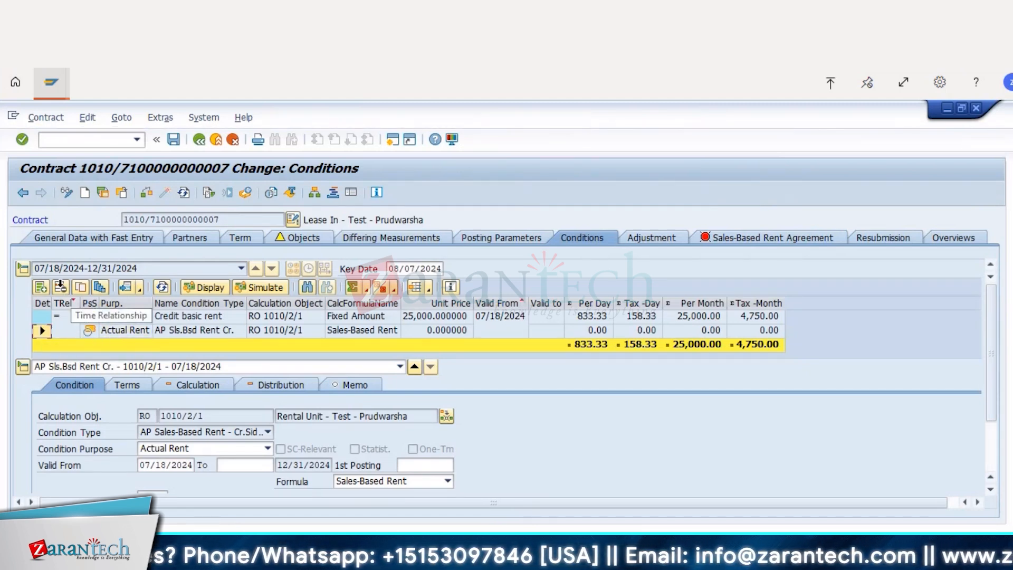
{"action": "left_click", "coordinate": [62, 285]}
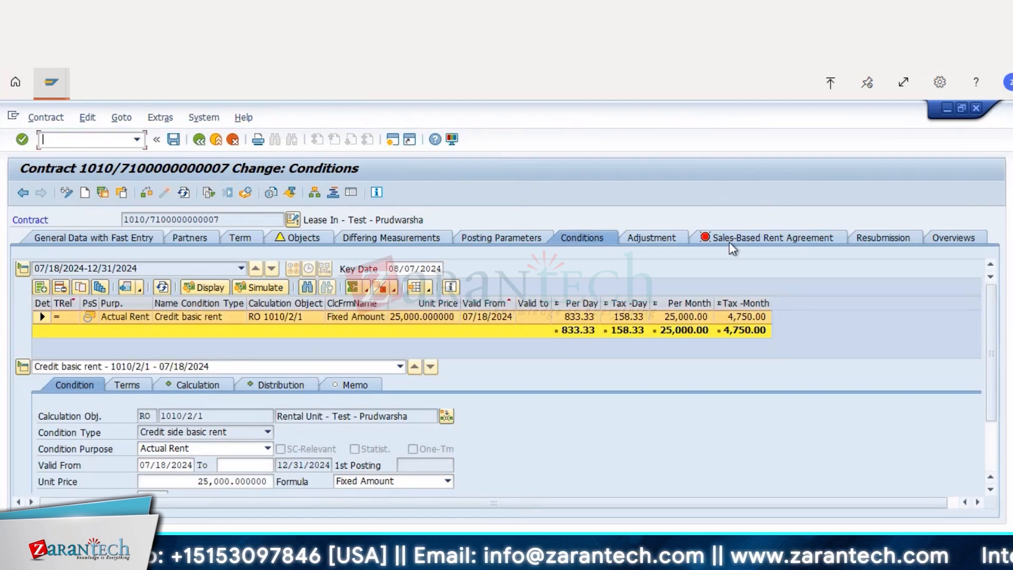
Add a V270 AP Sales-Based Ad.Fees- Credit condition to the sales rule, using the Sales-Based Rent formula.
{"action": "left_click", "coordinate": [705, 240]}
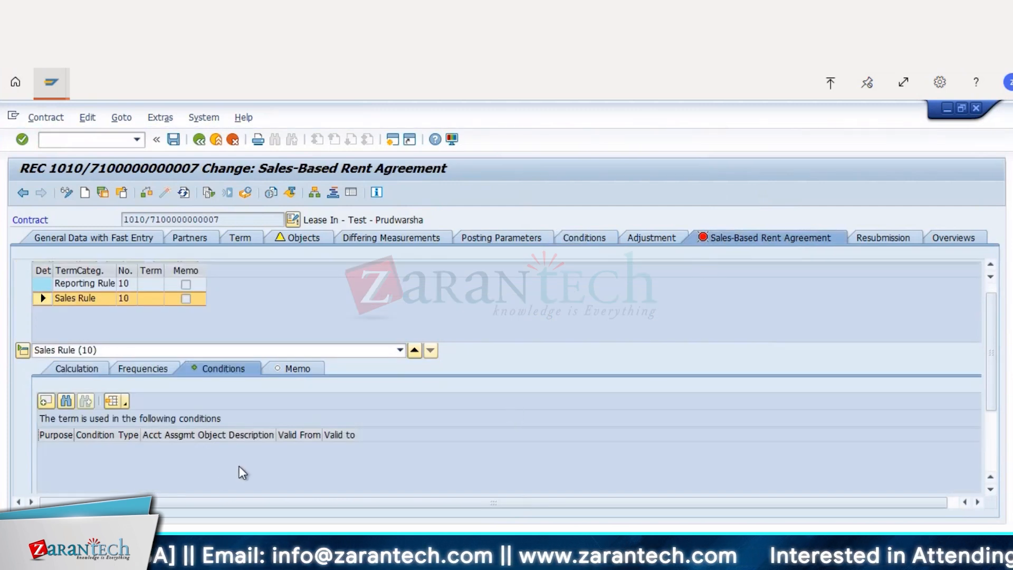
{"action": "left_click", "coordinate": [45, 401]}
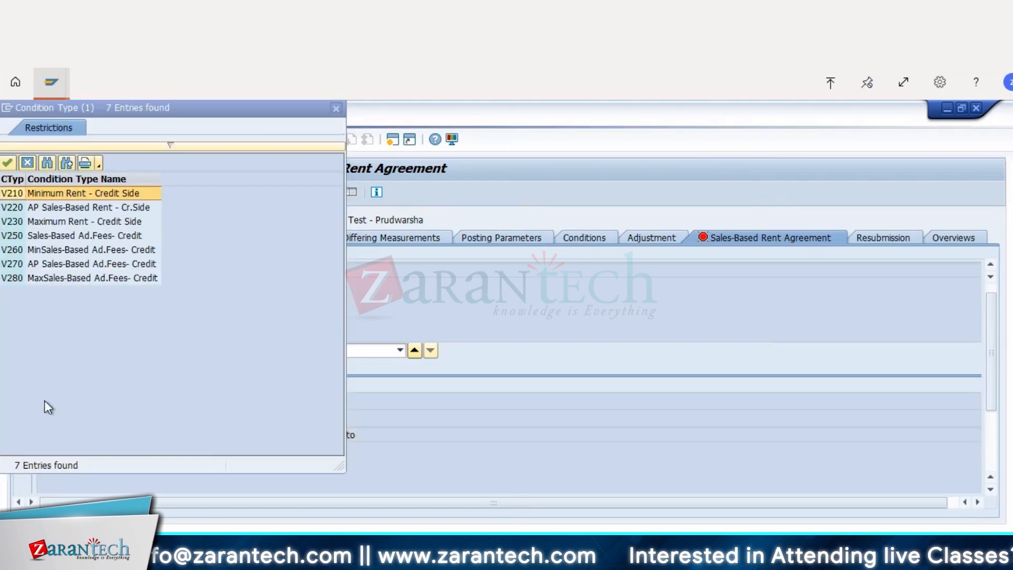
{"action": "left_click_drag", "start_coordinate": [216, 116], "coordinate": [366, 116]}
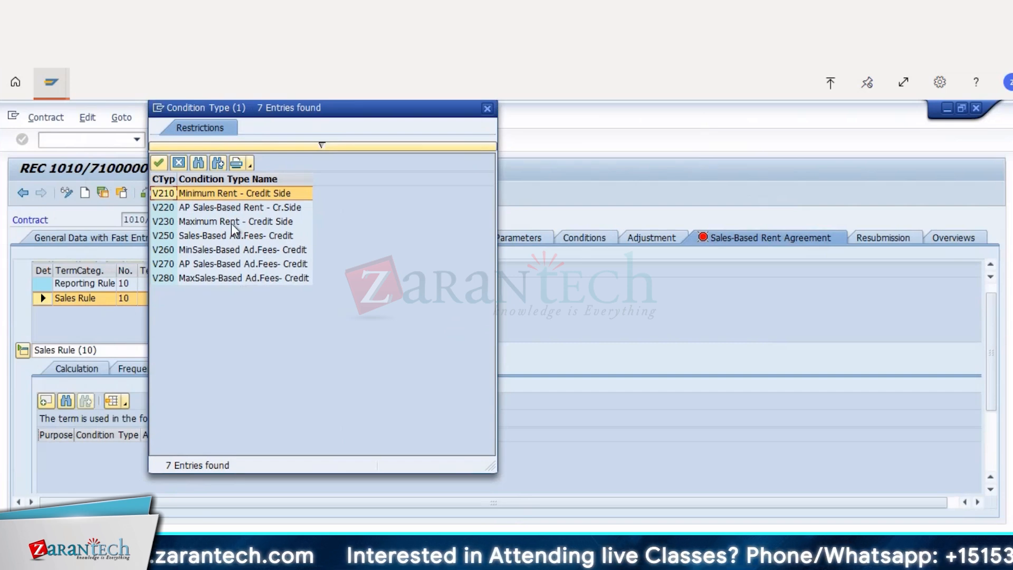
{"action": "double_click", "coordinate": [223, 268]}
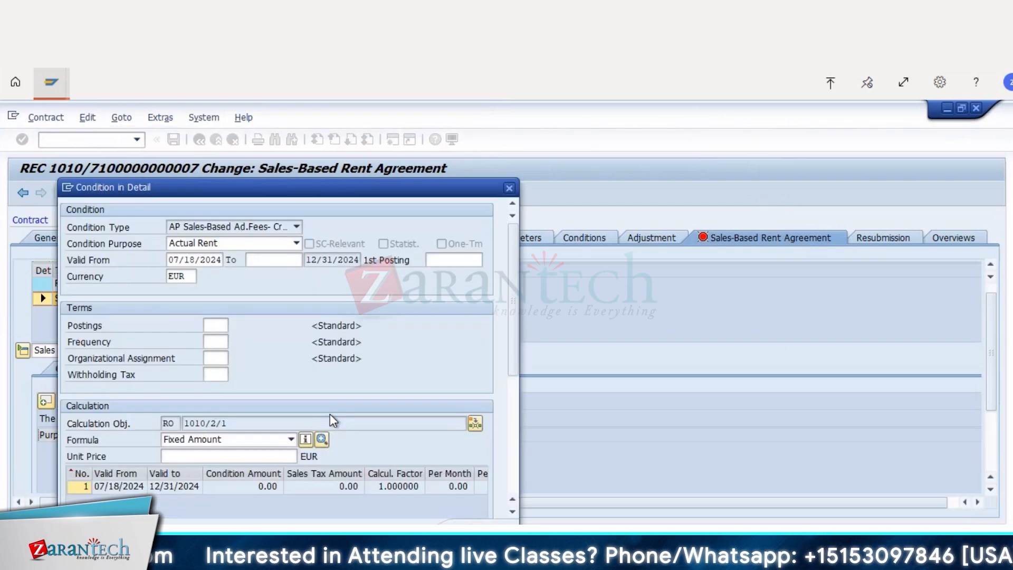
{"action": "left_click_drag", "start_coordinate": [381, 186], "coordinate": [546, 134]}
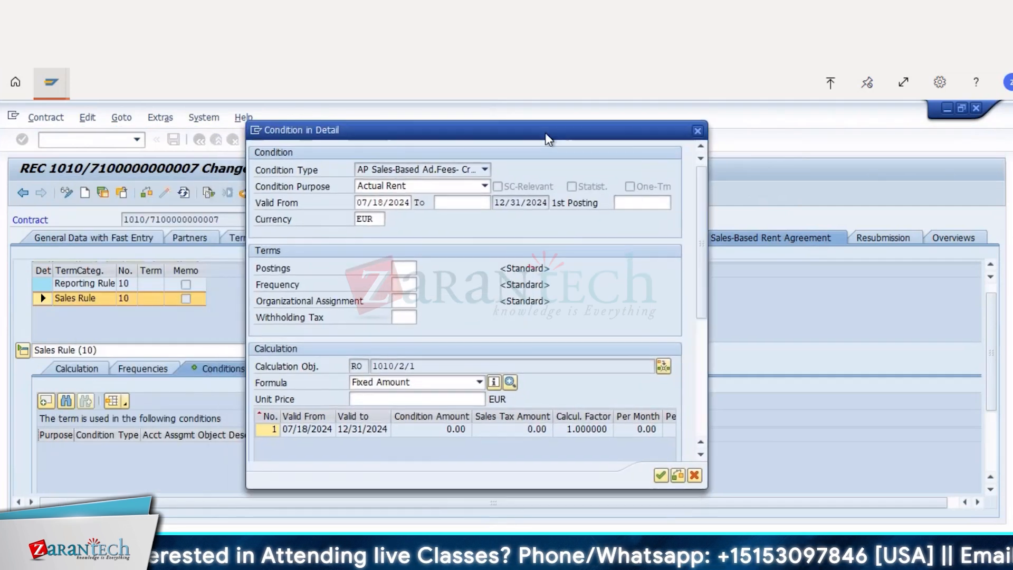
{"action": "left_click", "coordinate": [480, 384]}
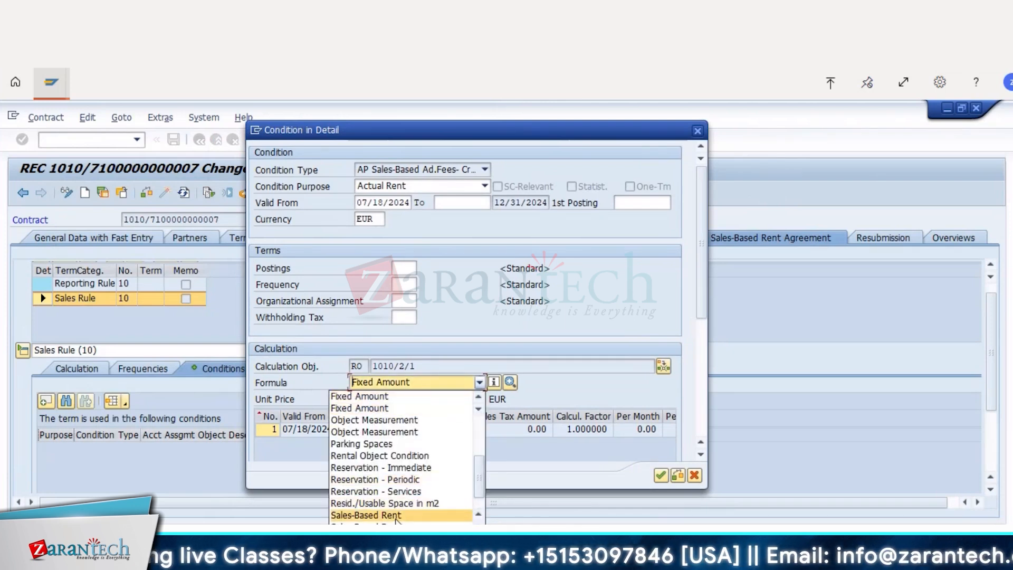
{"action": "left_click", "coordinate": [397, 515]}
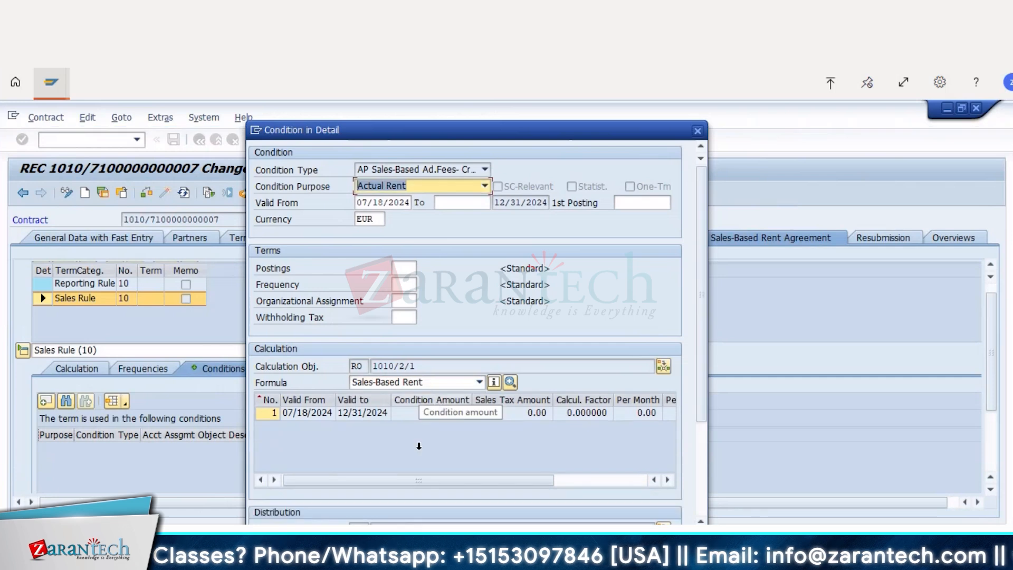
{"action": "left_click_drag", "start_coordinate": [555, 126], "coordinate": [600, 97]}
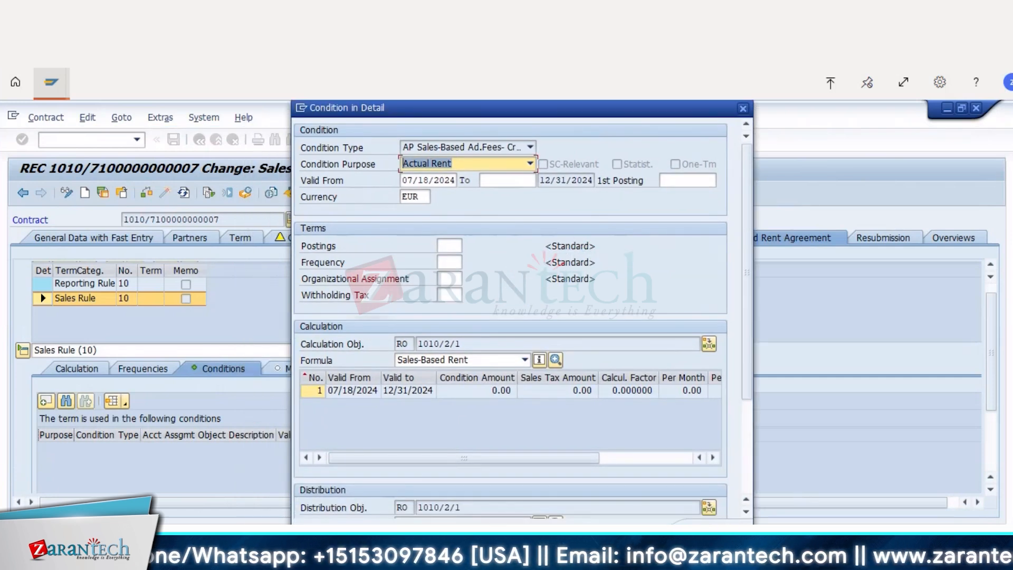
{"action": "left_click", "coordinate": [697, 534]}
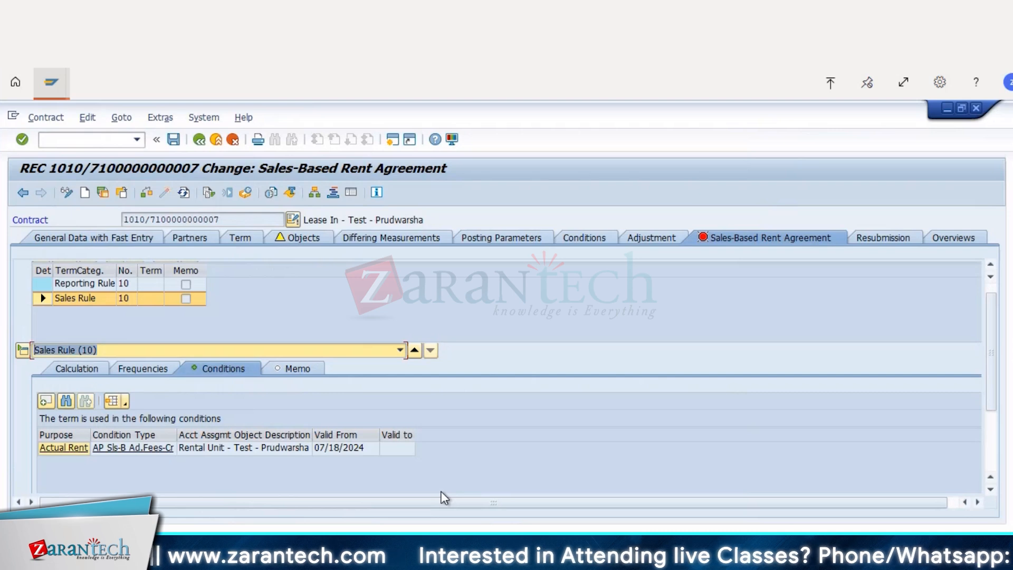
Delete the existing reporting rule line from the sales rule's calculation.
{"action": "key", "text": "Up"}
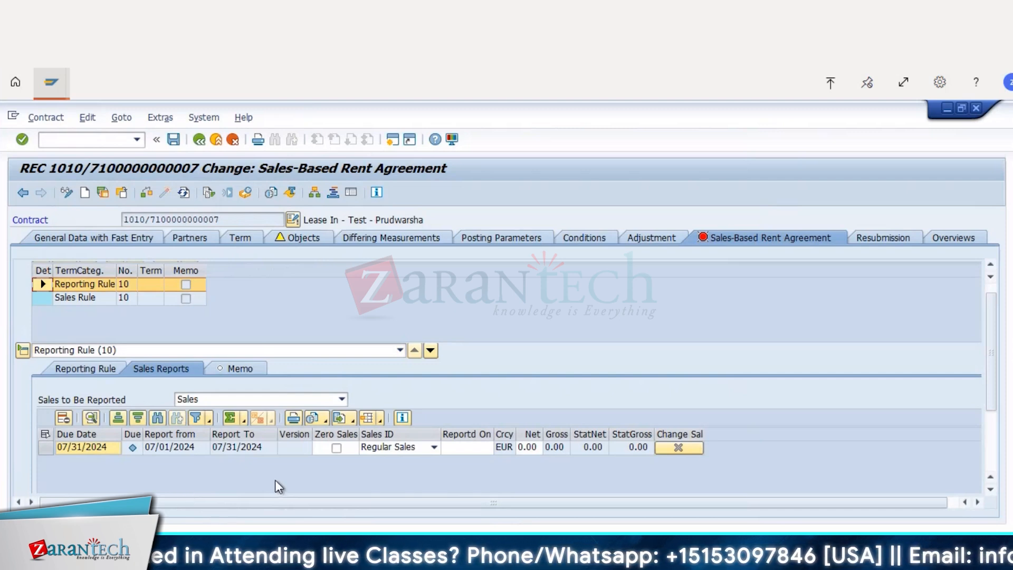
{"action": "left_click", "coordinate": [45, 298]}
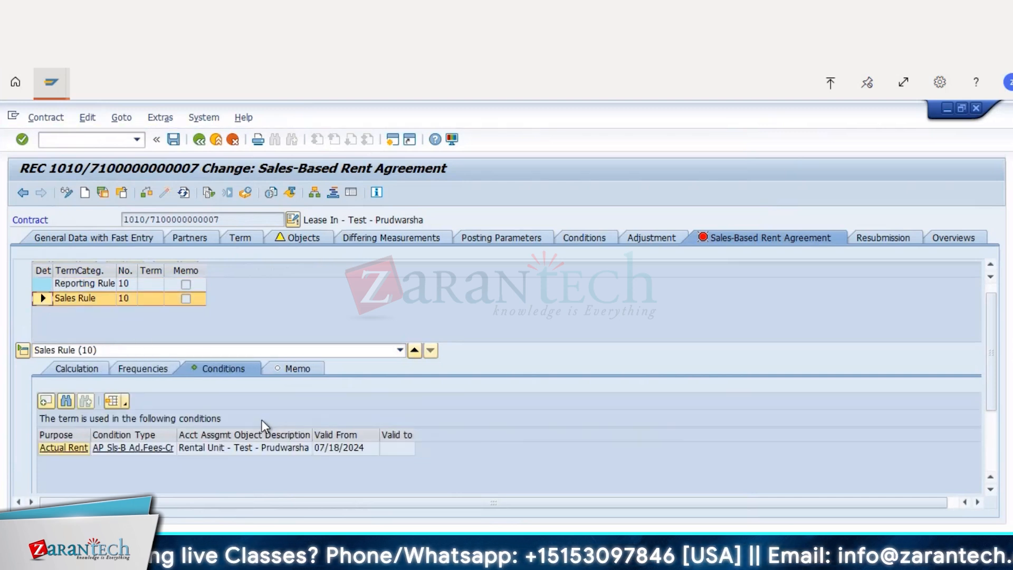
{"action": "left_click", "coordinate": [108, 372]}
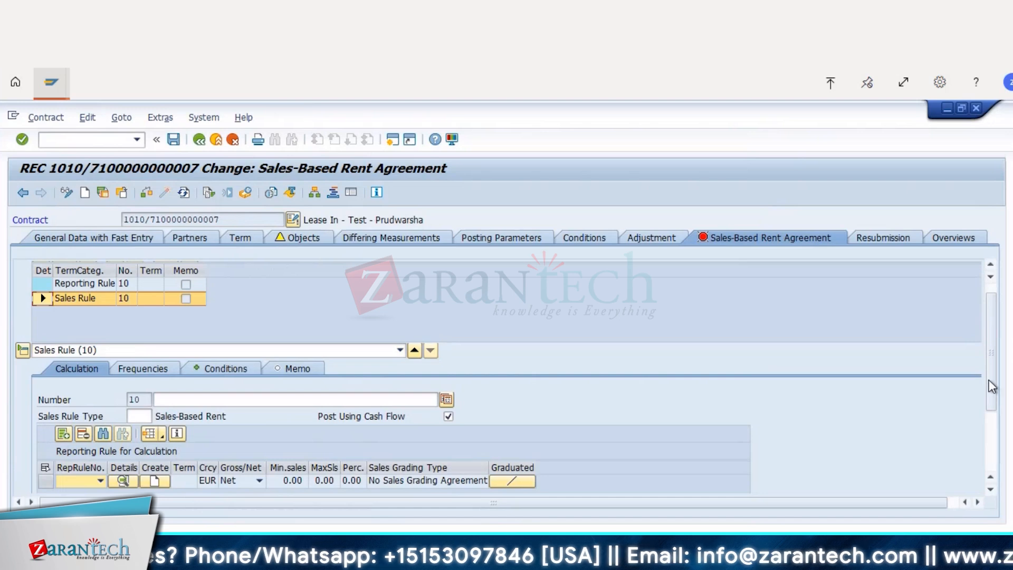
{"action": "left_click_drag", "start_coordinate": [989, 378], "coordinate": [993, 392]}
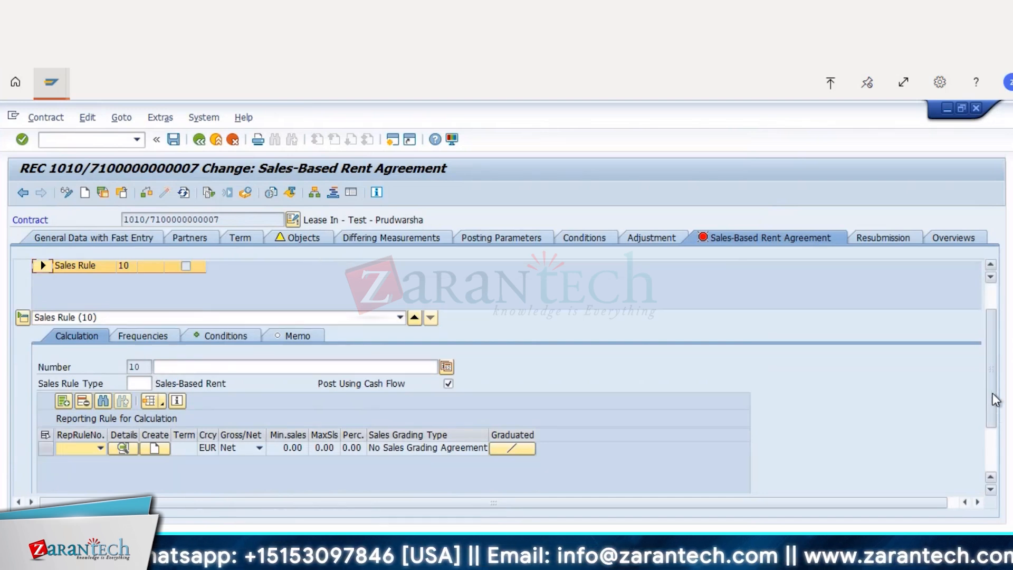
{"action": "left_click", "coordinate": [48, 449]}
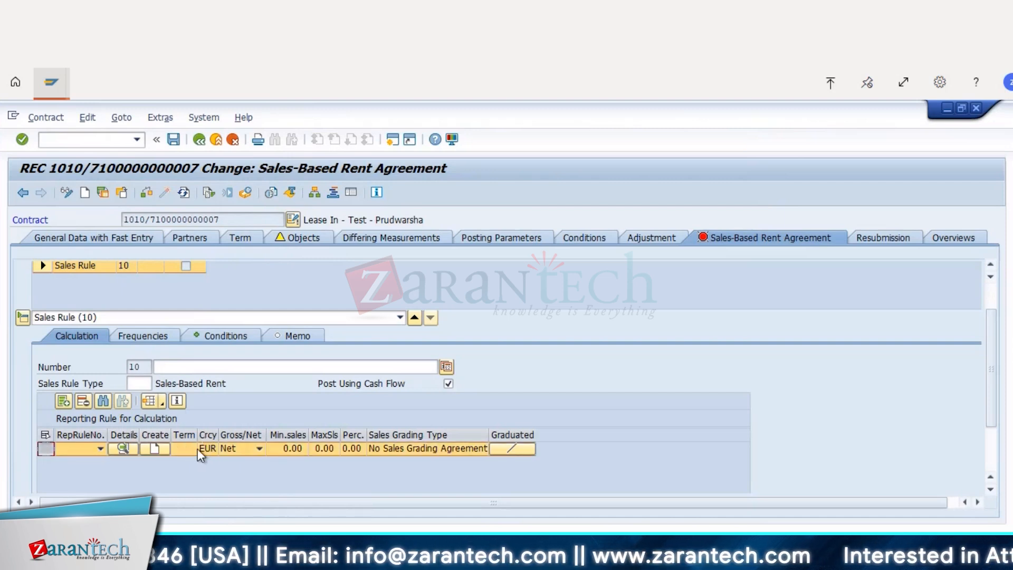
{"action": "left_click", "coordinate": [83, 402]}
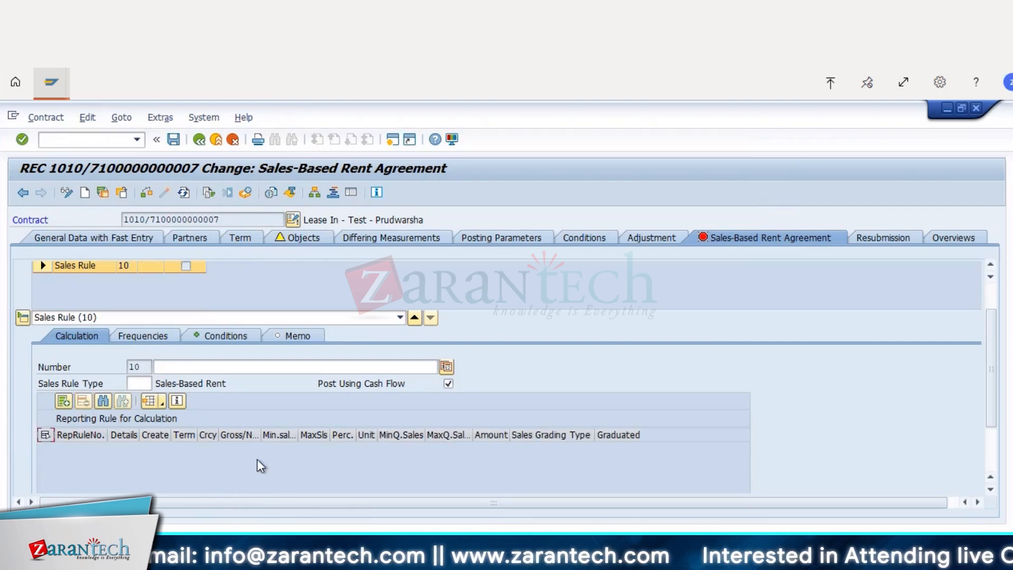
Add a new reporting rule line to the sales rule's calculation and assign reporting rule 10 to it.
{"action": "left_click", "coordinate": [68, 401]}
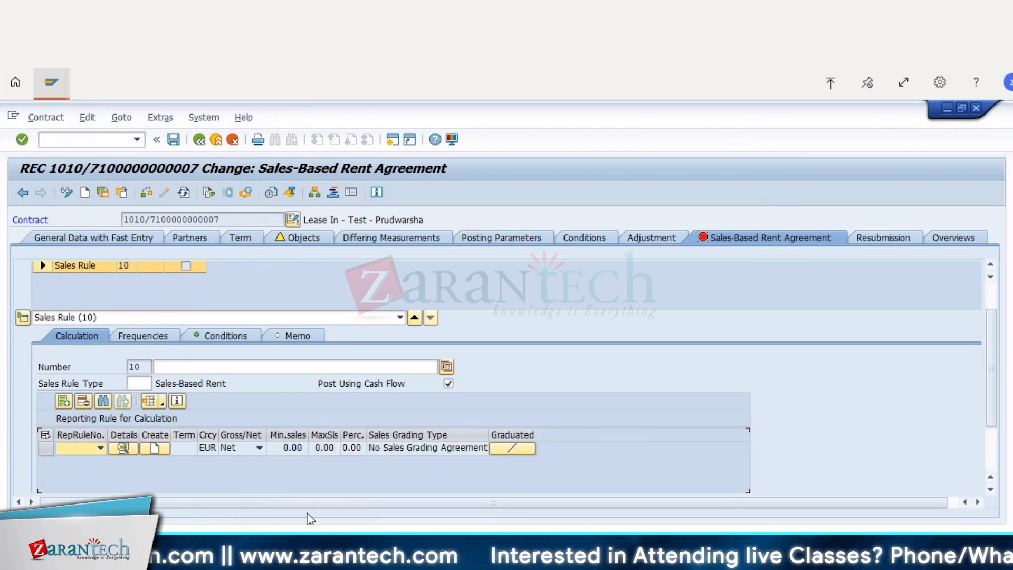
{"action": "left_click", "coordinate": [100, 447]}
{"action": "left_click", "coordinate": [82, 463]}
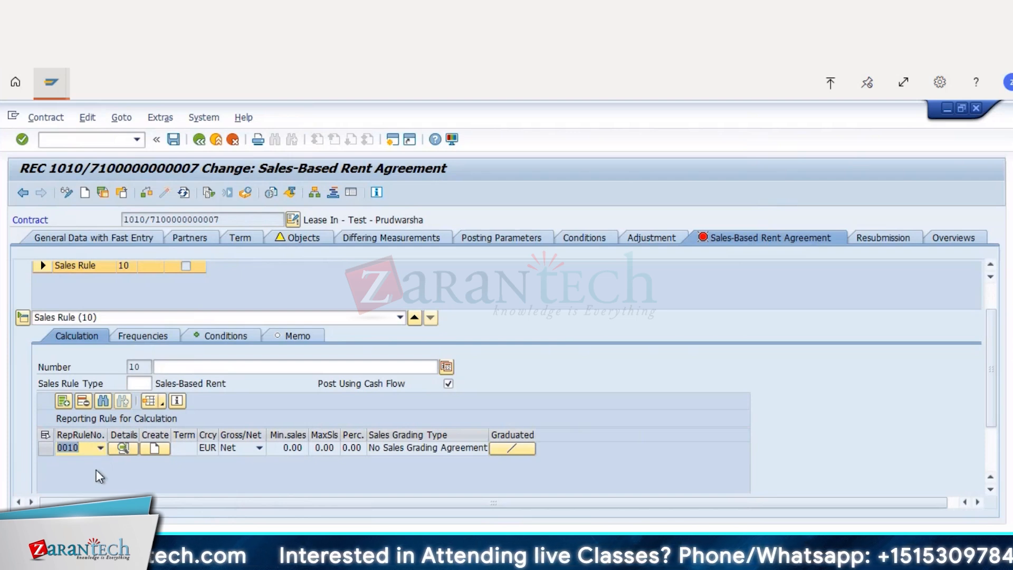
{"action": "key", "text": "Return"}
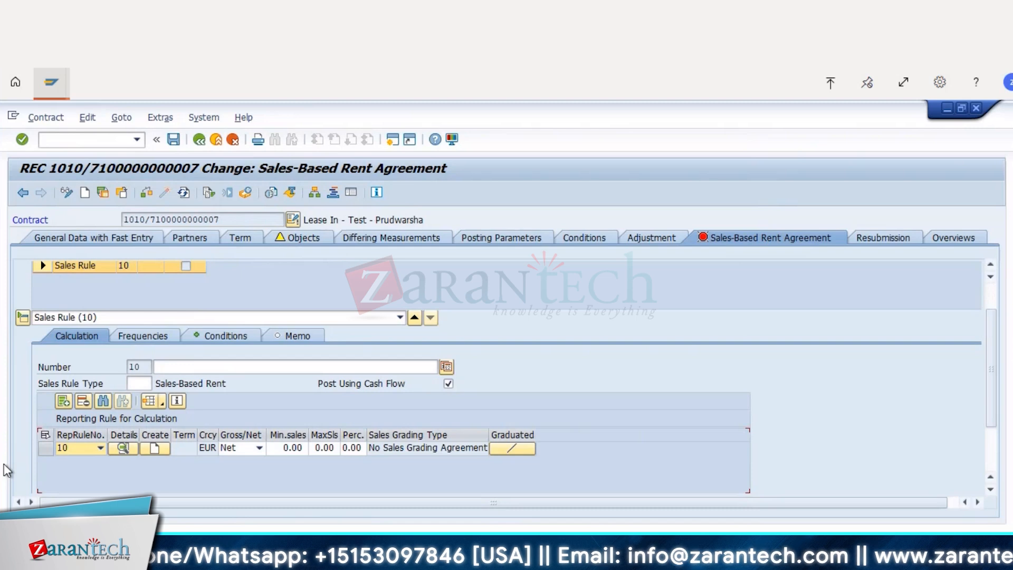
Review where the sales rule is used and delete the AP Sls-B Ad.Fees-Cr condition from the contract's conditions.
{"action": "left_click", "coordinate": [576, 239]}
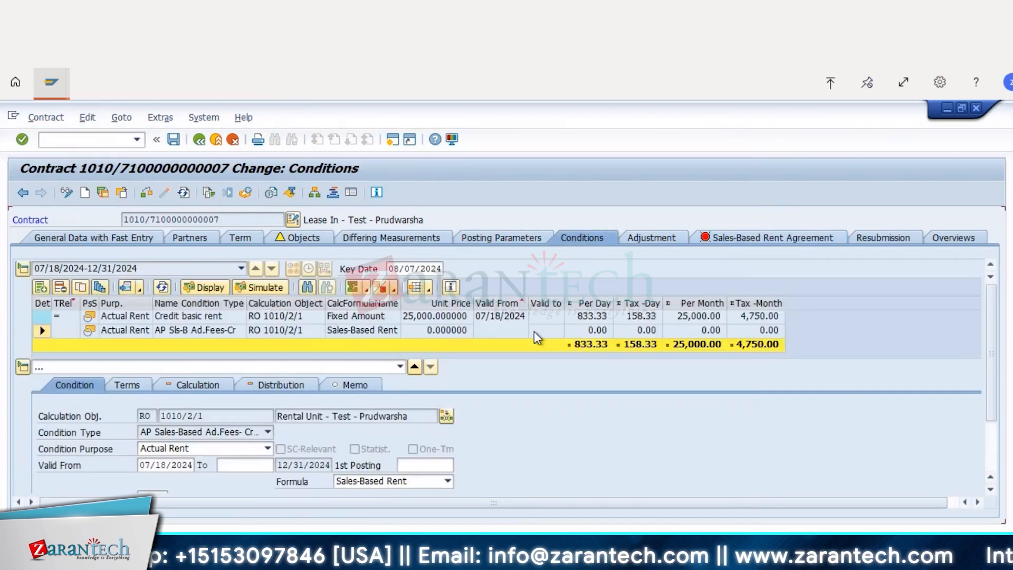
{"action": "left_click", "coordinate": [730, 242]}
{"action": "left_click", "coordinate": [226, 335]}
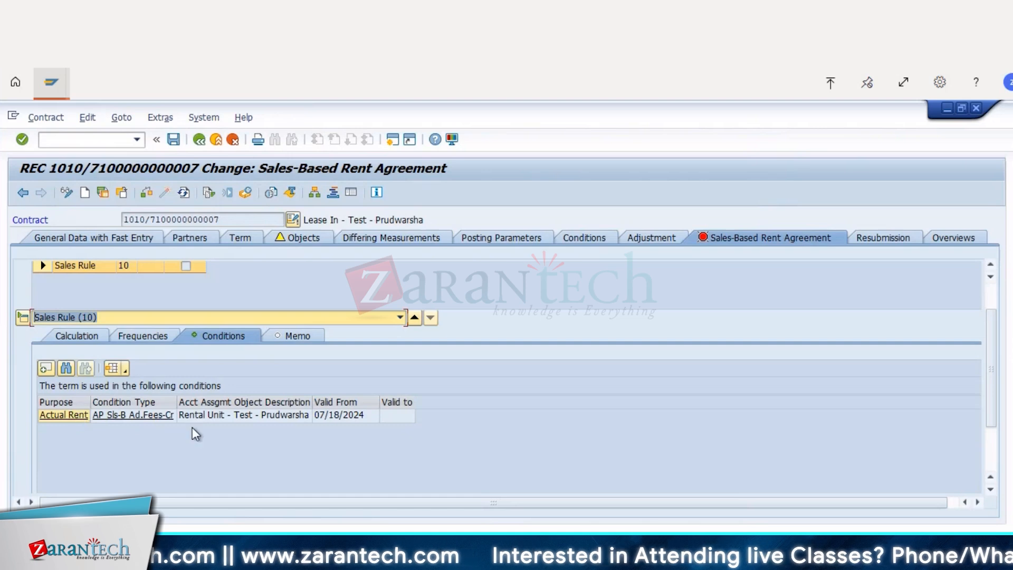
{"action": "left_click", "coordinate": [604, 240]}
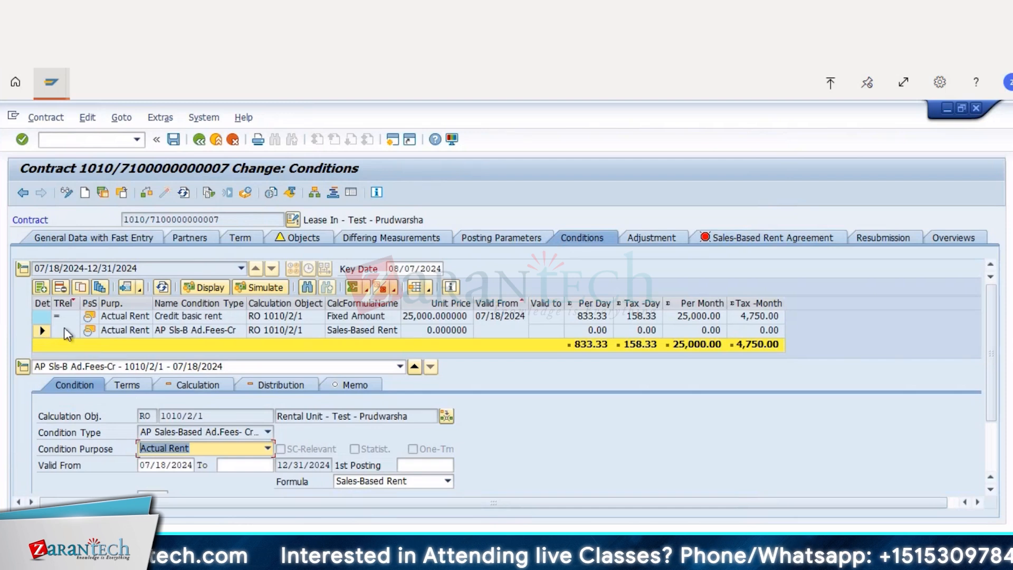
{"action": "left_click", "coordinate": [44, 331]}
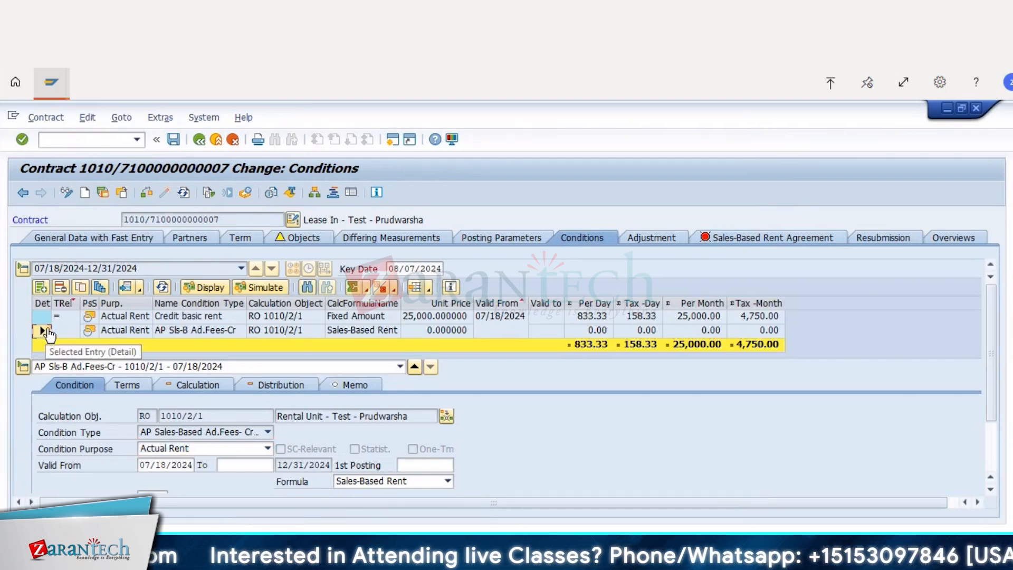
{"action": "left_click", "coordinate": [61, 288]}
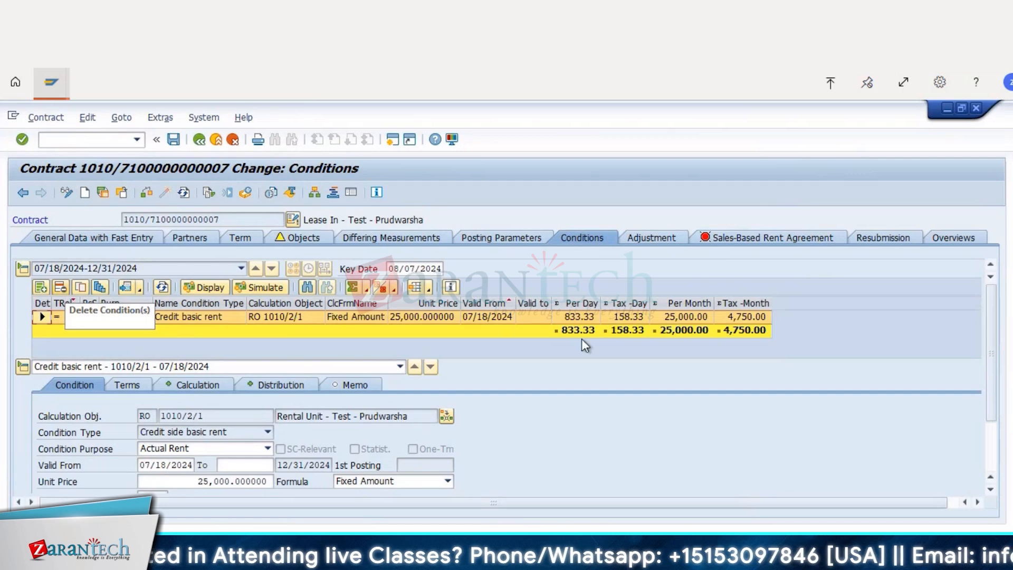
Add a V270 AP Sales-Based Ad.Fees- Credit condition to the sales rule with a Fixed Amount unit price of 500 EUR.
{"action": "left_click", "coordinate": [732, 240]}
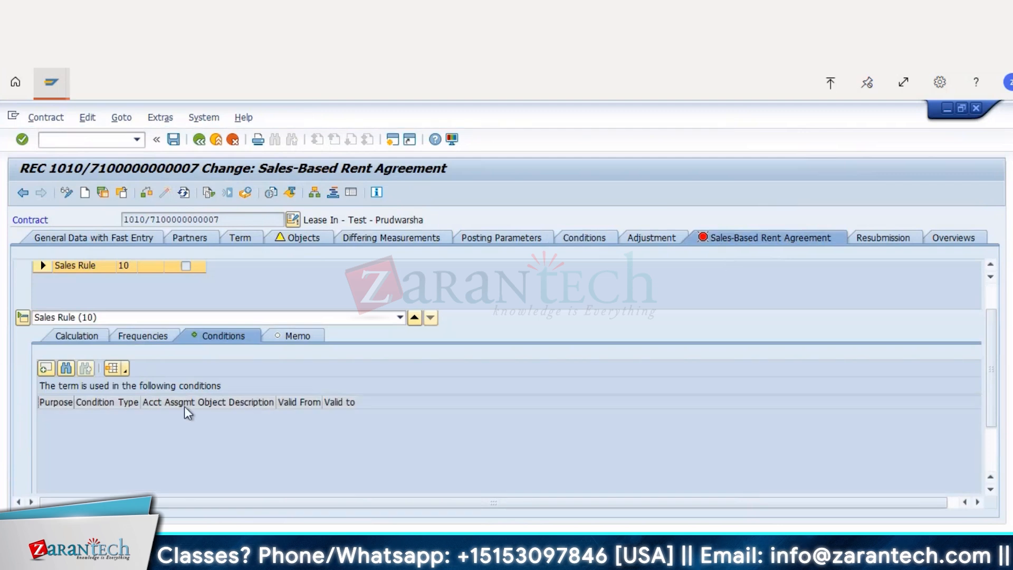
{"action": "left_click", "coordinate": [45, 368]}
{"action": "left_click_drag", "start_coordinate": [266, 117], "coordinate": [644, 130]}
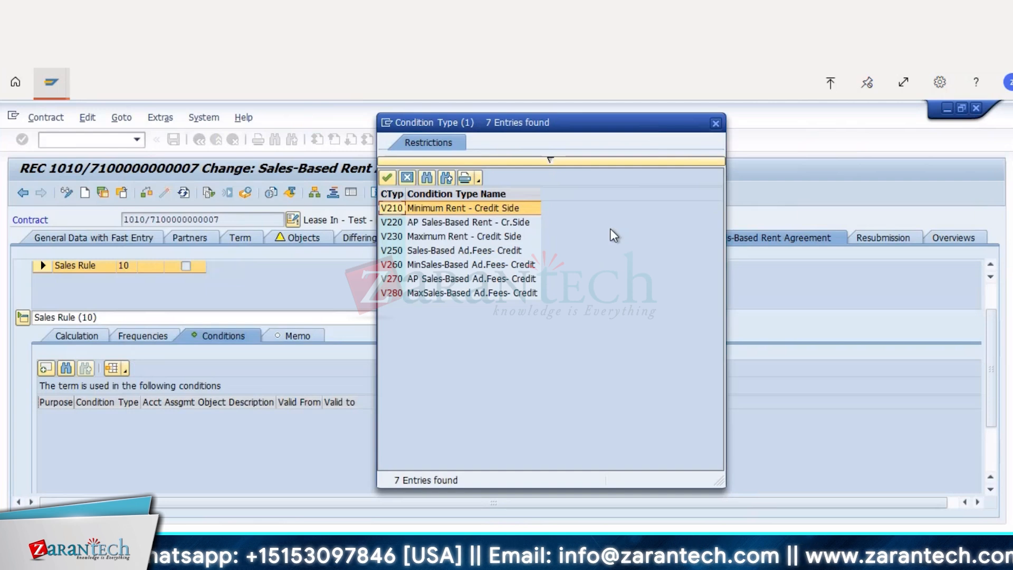
{"action": "double_click", "coordinate": [473, 277]}
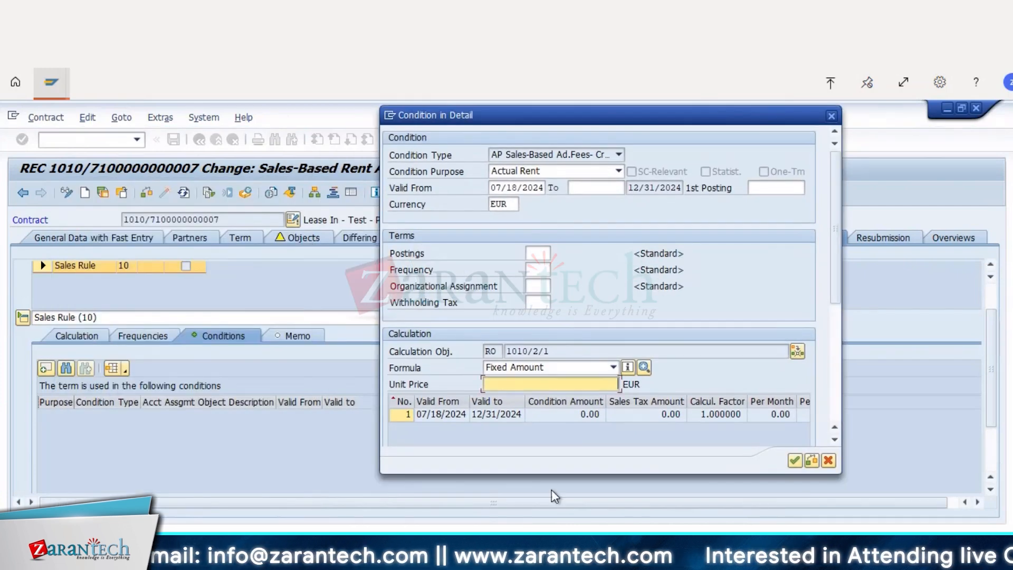
{"action": "type", "text": "500"}
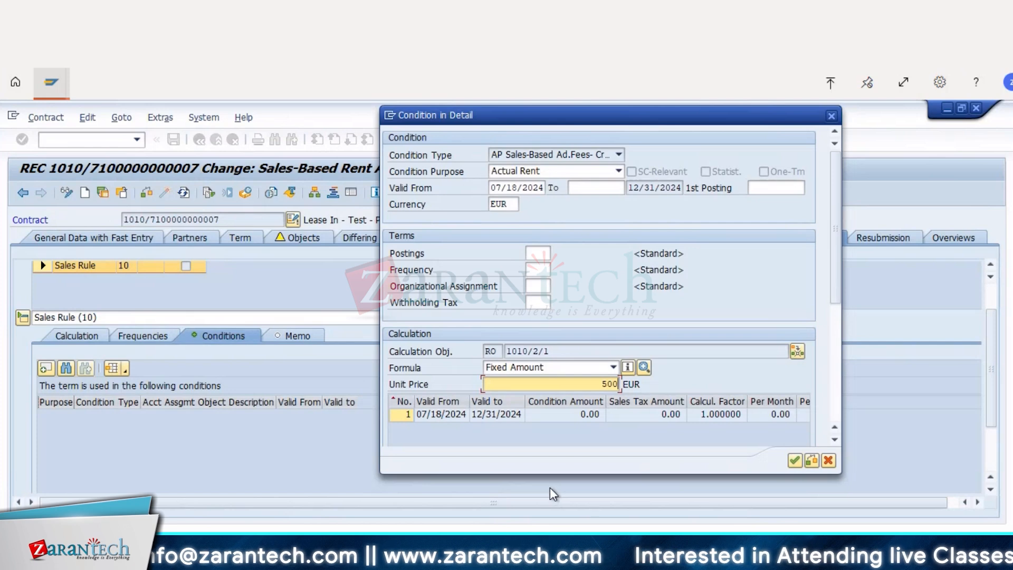
{"action": "left_click", "coordinate": [794, 460]}
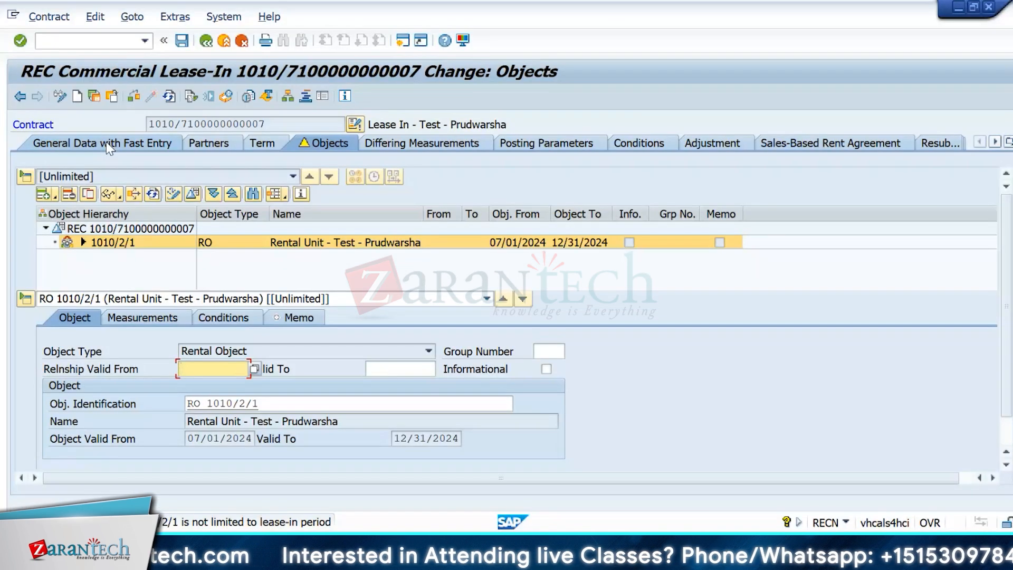
Set the rental unit's relationship Valid From date to 07/18/2024, matching the contract start date in the general data.
{"action": "left_click", "coordinate": [106, 143]}
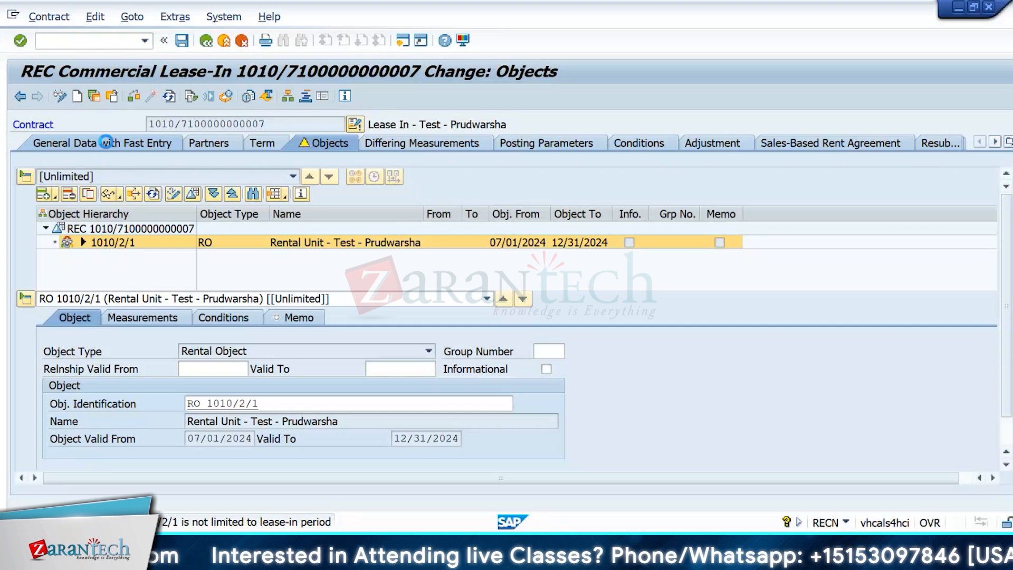
{"action": "left_click_drag", "start_coordinate": [799, 320], "coordinate": [803, 253]}
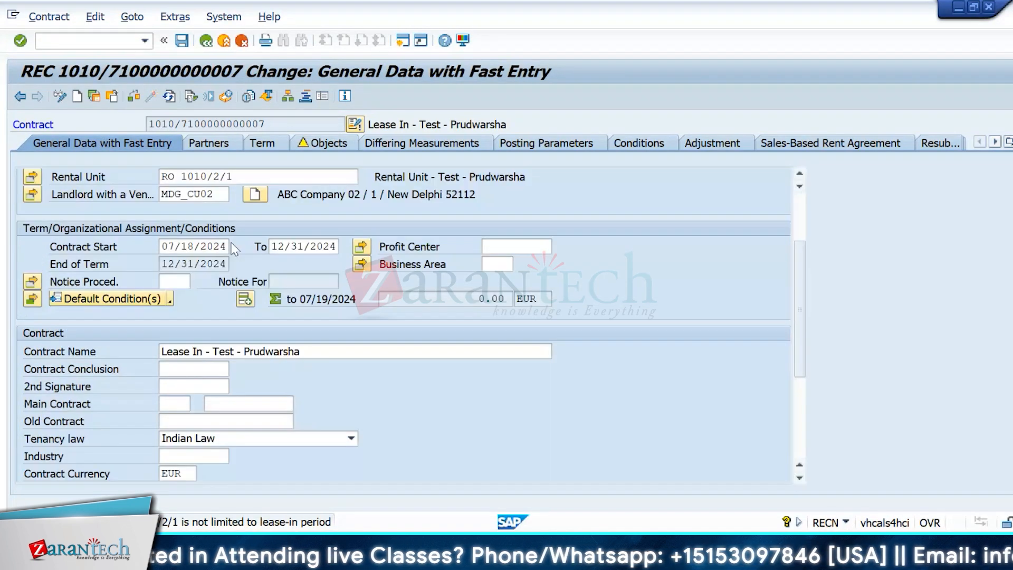
{"action": "left_click_drag", "start_coordinate": [226, 246], "coordinate": [161, 246]}
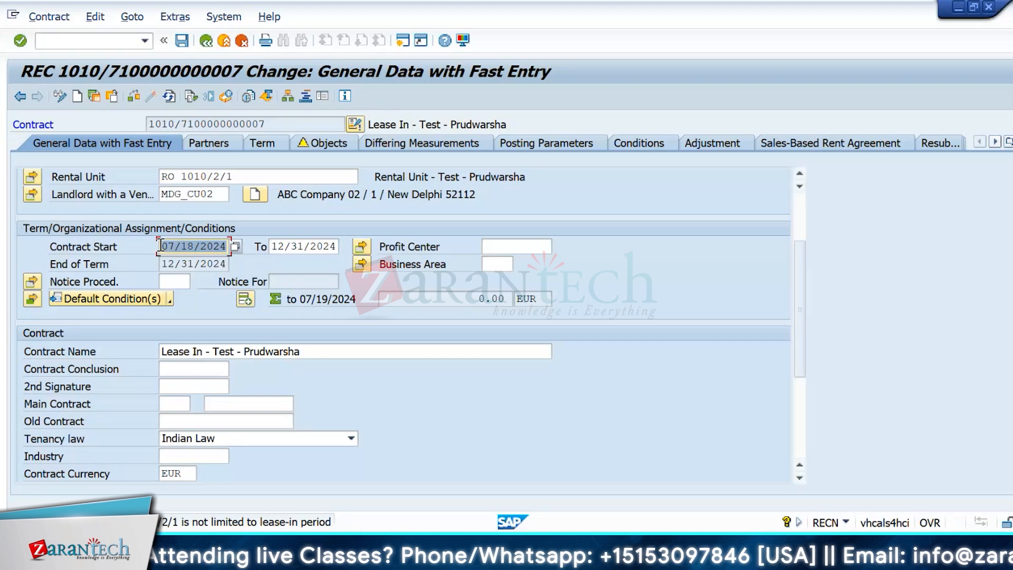
{"action": "left_click", "coordinate": [326, 143]}
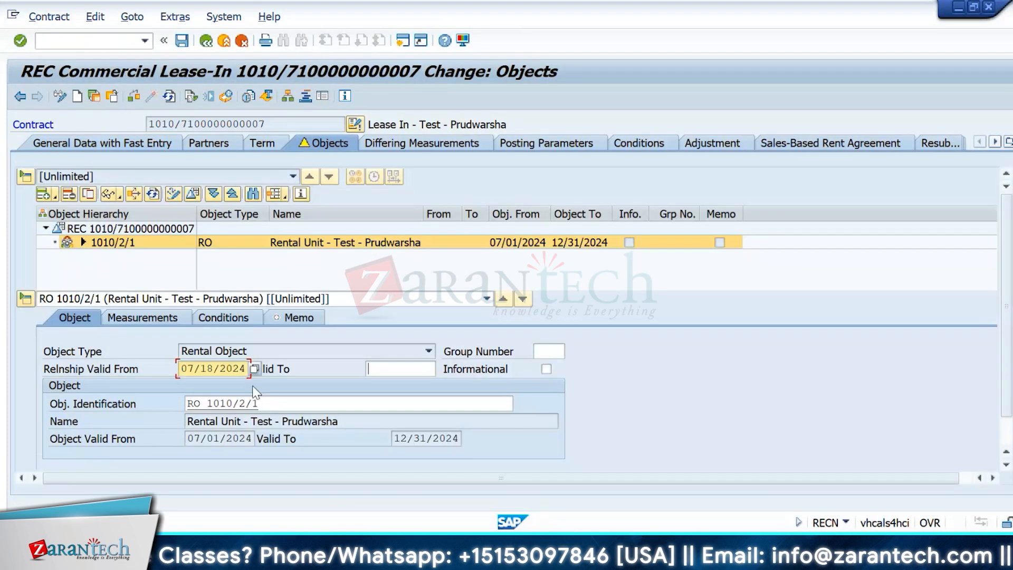
{"action": "key", "text": "Tab"}
{"action": "key", "text": "alt+Tab"}
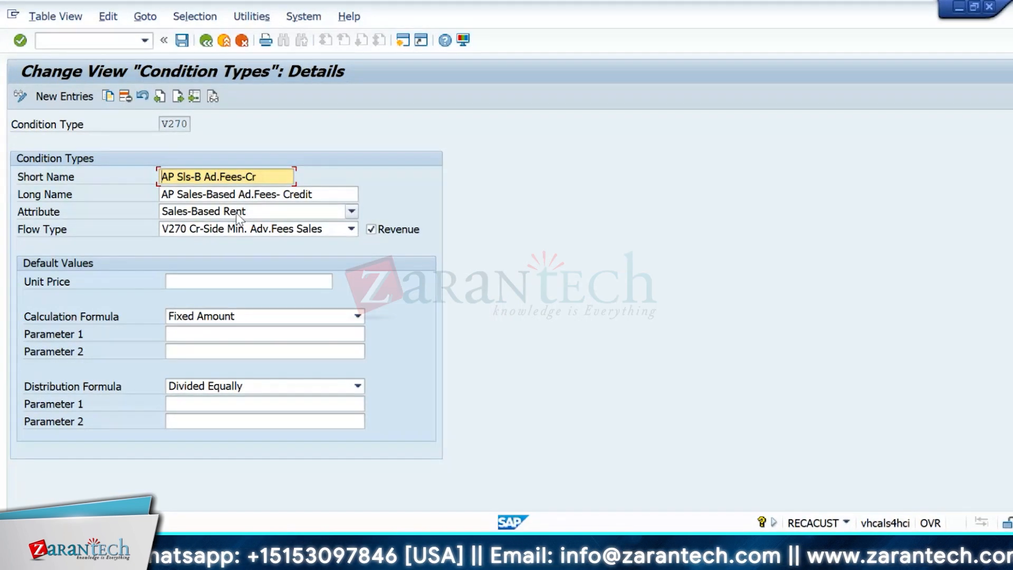
{"action": "key", "text": "alt+Tab"}
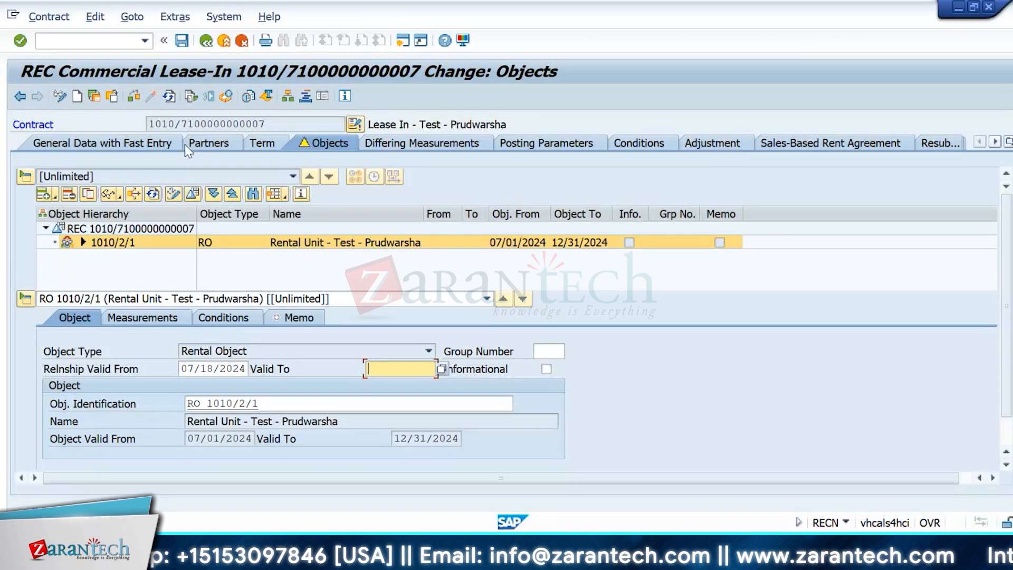
Check the lease-in contract and save its changes.
{"action": "left_click", "coordinate": [134, 96]}
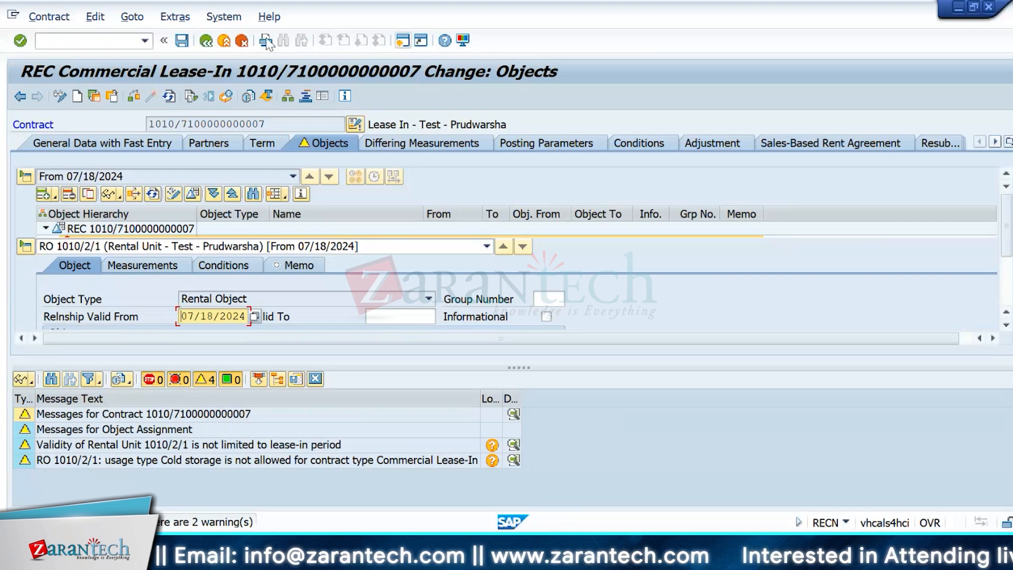
{"action": "left_click", "coordinate": [181, 41]}
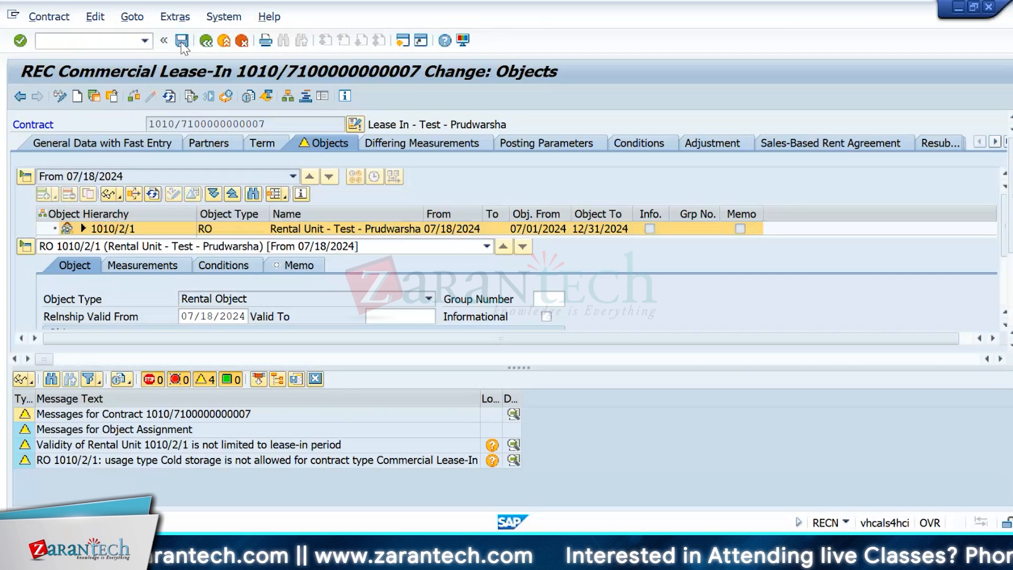
{"action": "left_click", "coordinate": [182, 41]}
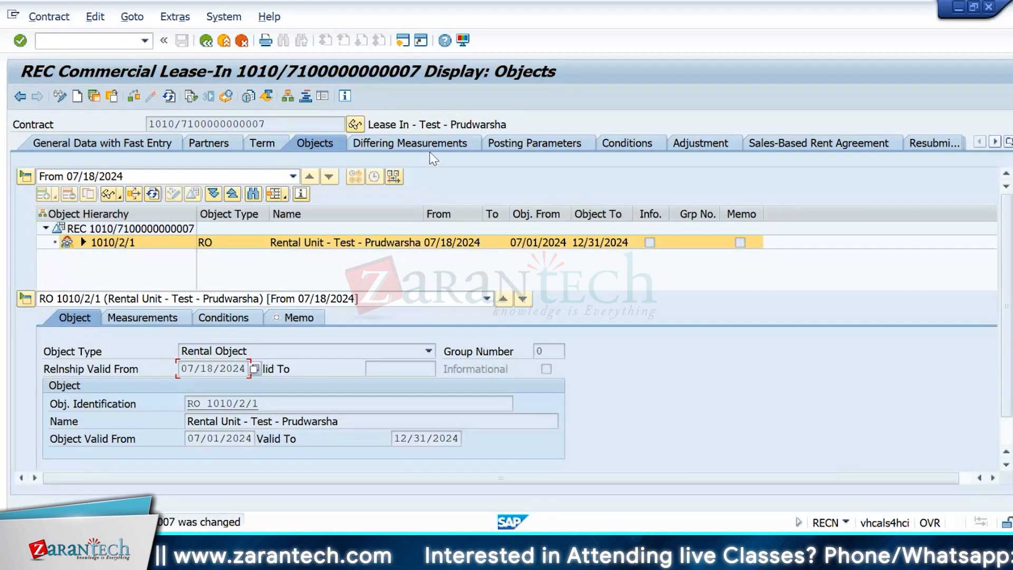
Review the saved contract's general data and load the VICNCN real estate contract table in SE16N.
{"action": "left_click", "coordinate": [154, 143]}
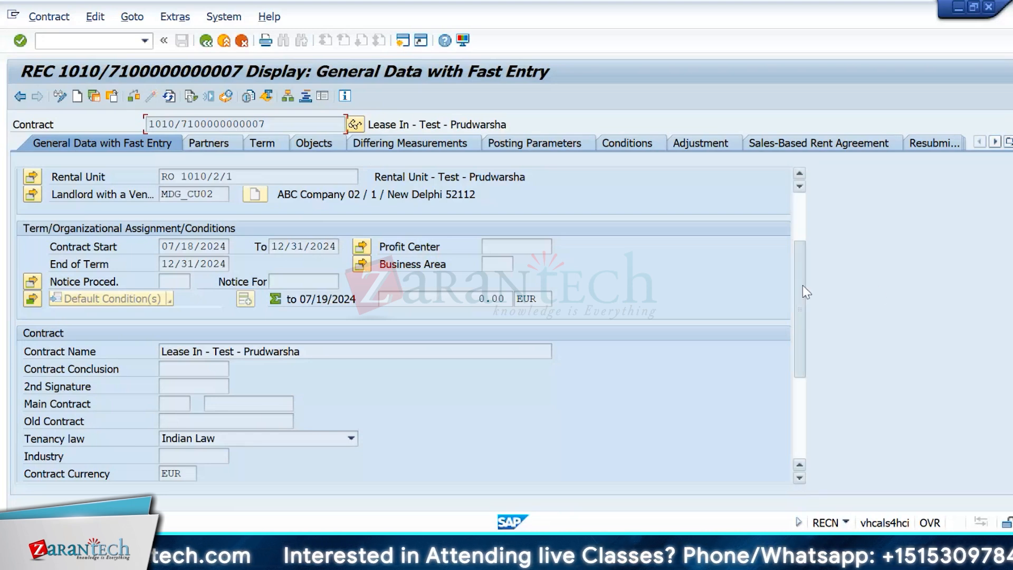
{"action": "left_click_drag", "start_coordinate": [803, 286], "coordinate": [804, 199]}
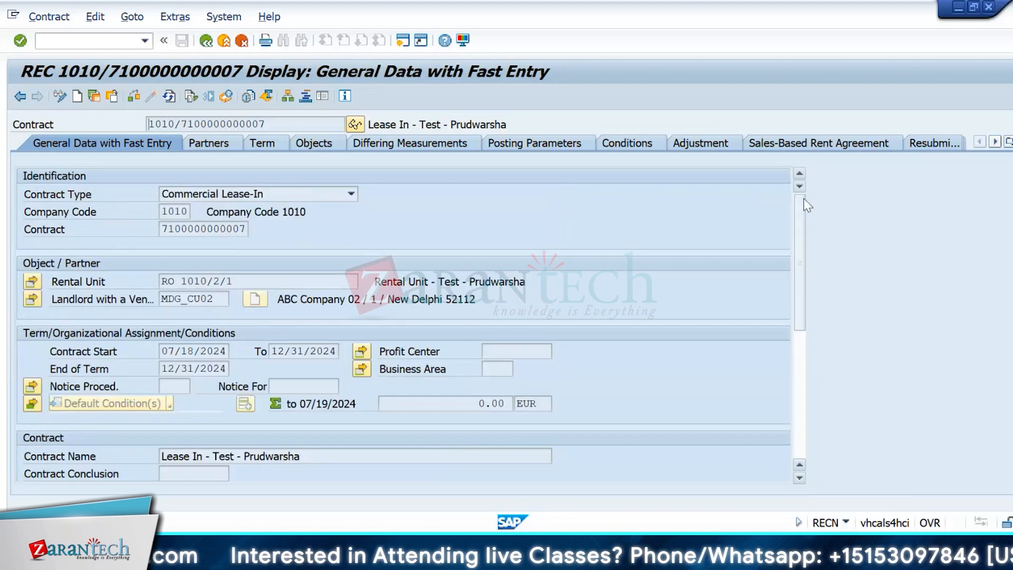
{"action": "left_click", "coordinate": [74, 38]}
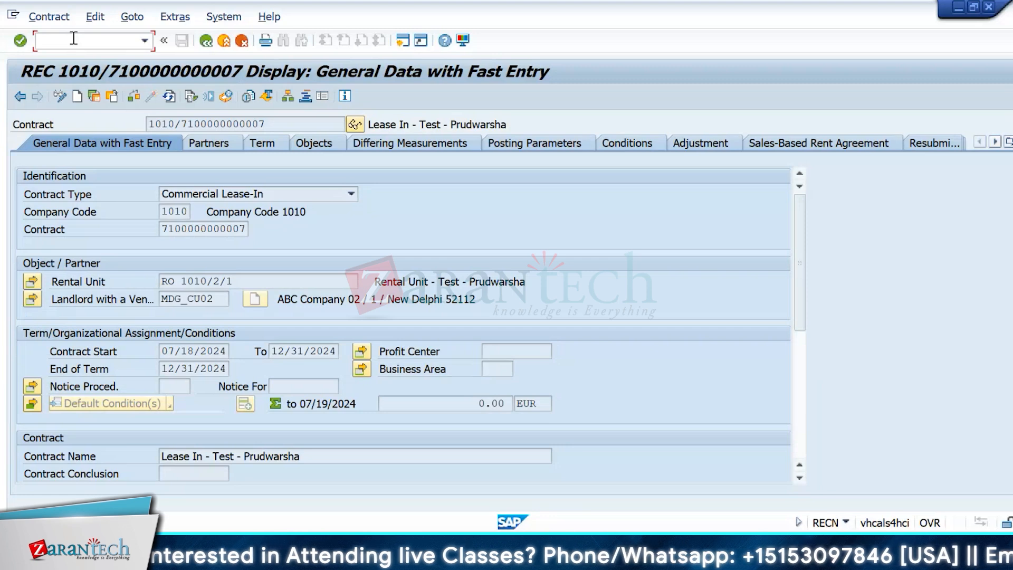
{"action": "type", "text": "/nse1"}
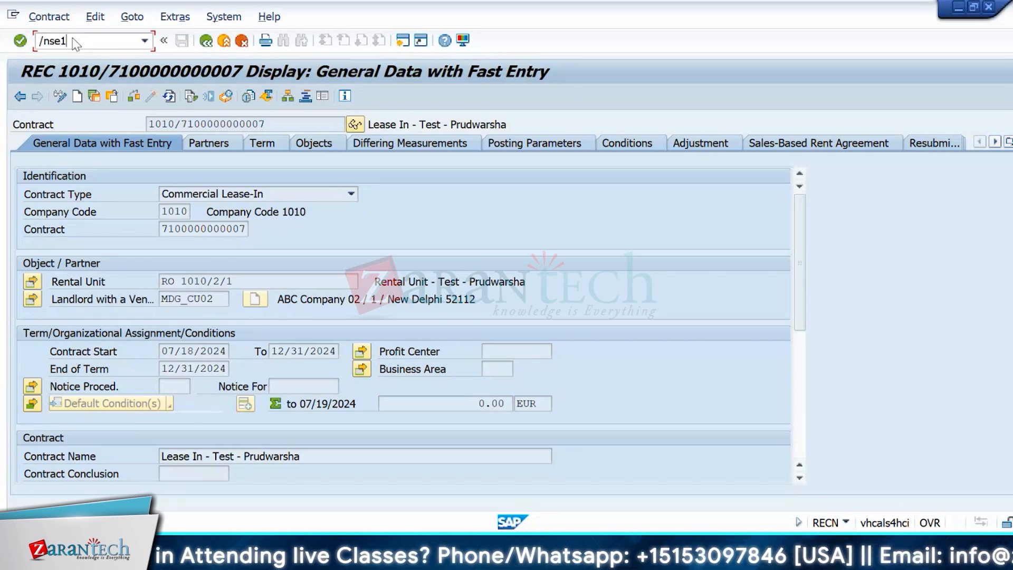
{"action": "key", "text": "Return"}
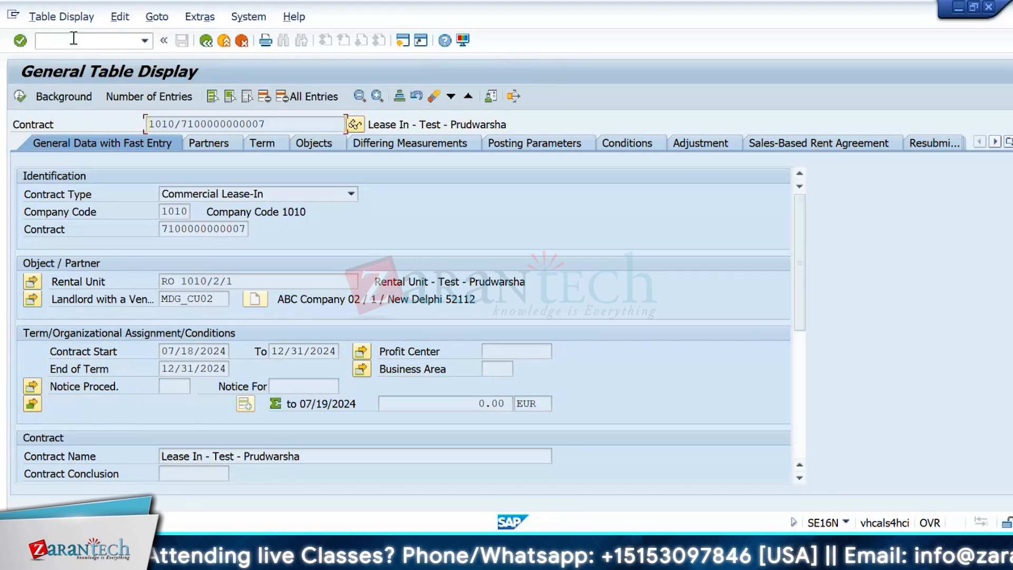
{"action": "type", "text": "vi"}
{"action": "key", "text": "Down"}
{"action": "key", "text": "Down"}
{"action": "key", "text": "Down"}
{"action": "key", "text": "Return"}
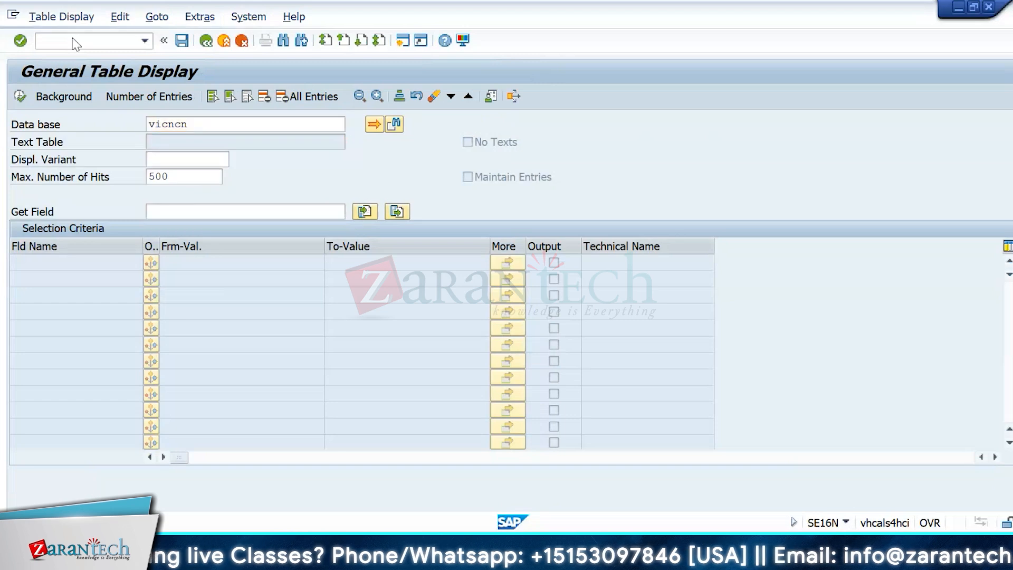
{"action": "key", "text": "Return"}
List the VICNCN table entries for company code 1010.
{"action": "left_click", "coordinate": [198, 296]}
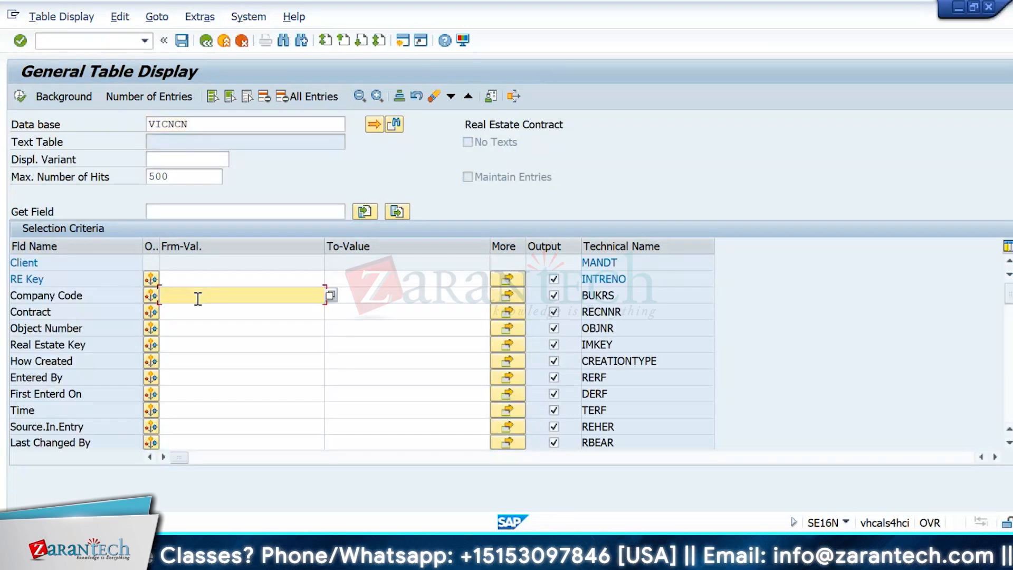
{"action": "type", "text": "1"}
{"action": "key", "text": "Down"}
{"action": "key", "text": "Return"}
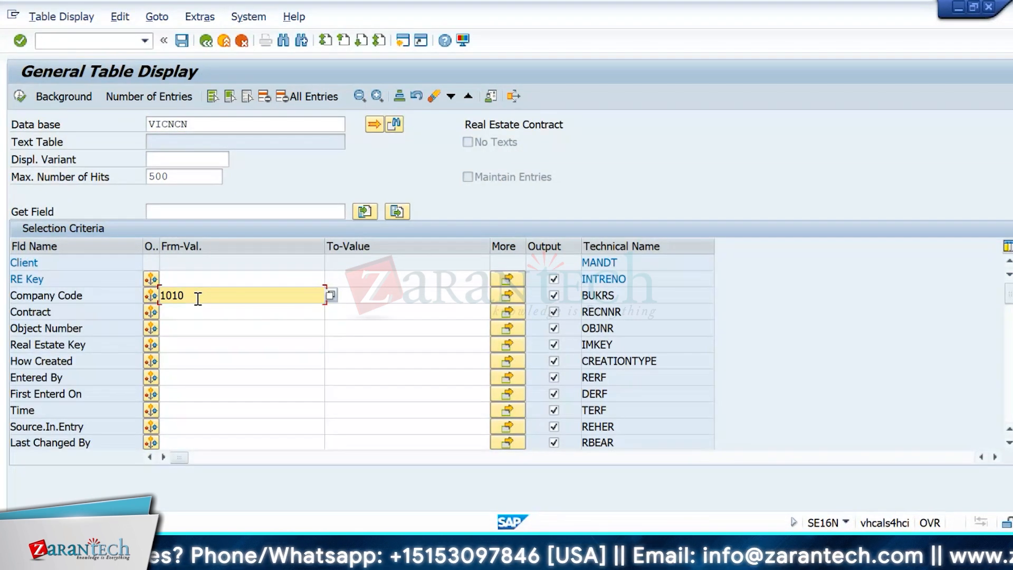
{"action": "left_click", "coordinate": [20, 95]}
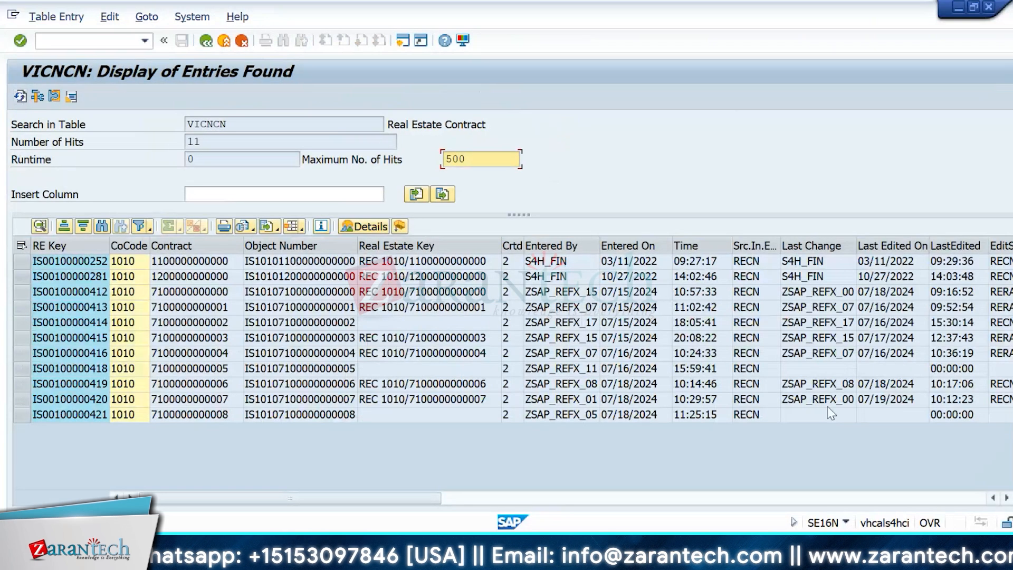
Examine the Relevant to Sales indicator on the test lease-in contract's table entry.
{"action": "left_click", "coordinate": [1007, 498]}
{"action": "left_click", "coordinate": [1007, 498]}
{"action": "left_click", "coordinate": [1007, 498]}
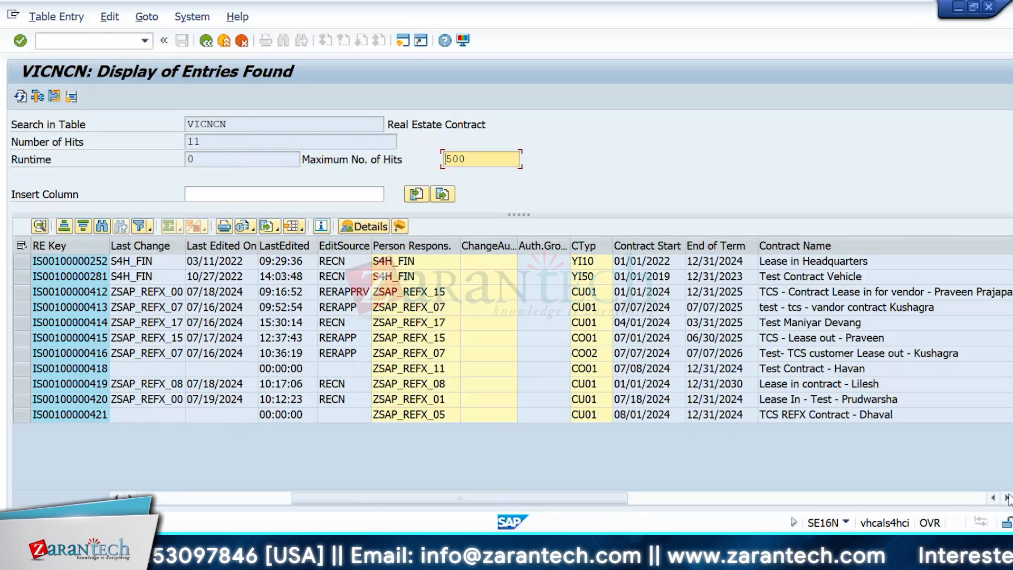
{"action": "left_click", "coordinate": [1007, 498]}
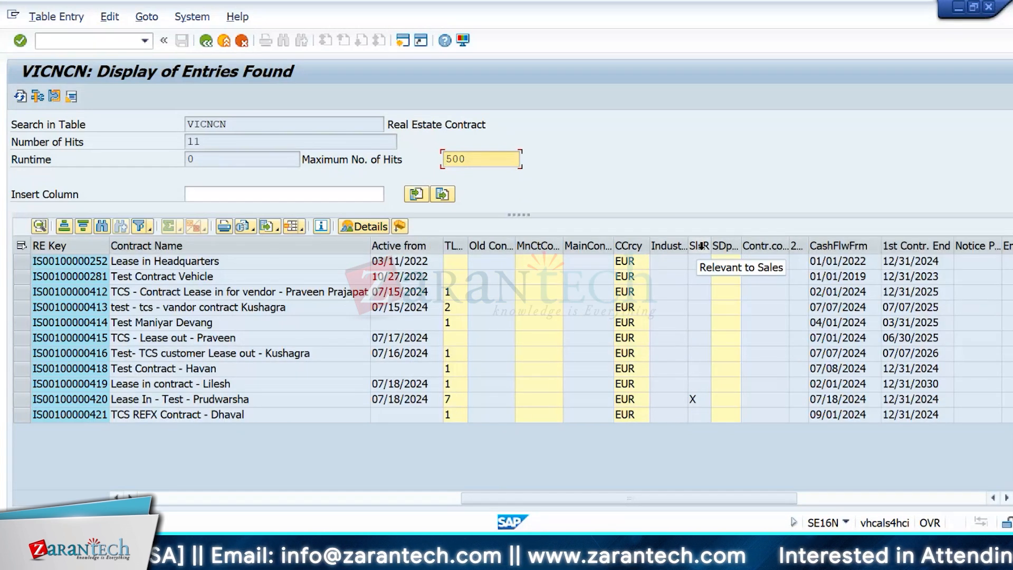
{"action": "left_click", "coordinate": [702, 401]}
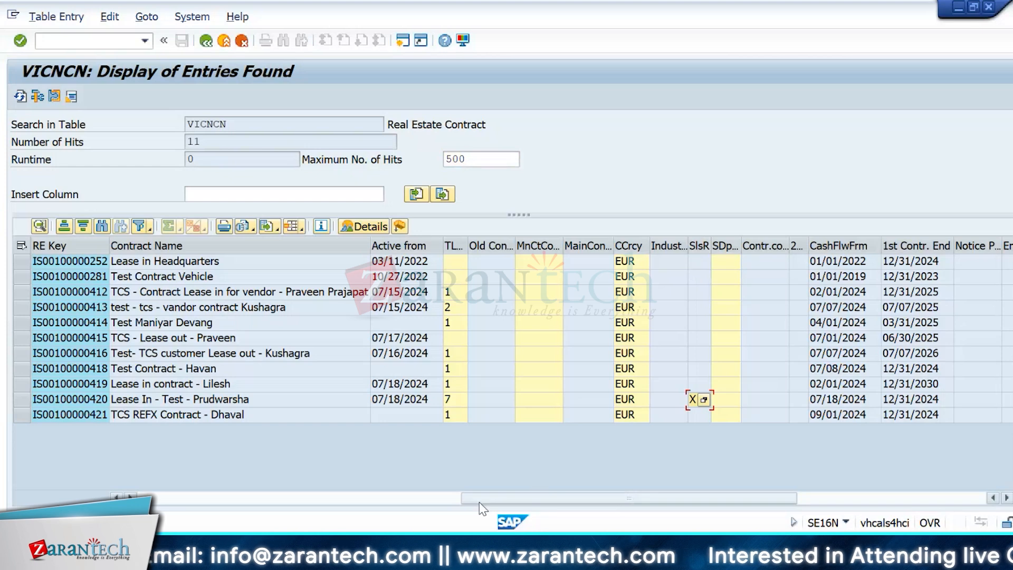
Examine the Entered By and Last Change fields of the test lease-in contract's entry and read along its remaining columns.
{"action": "left_click_drag", "start_coordinate": [478, 500], "coordinate": [113, 479]}
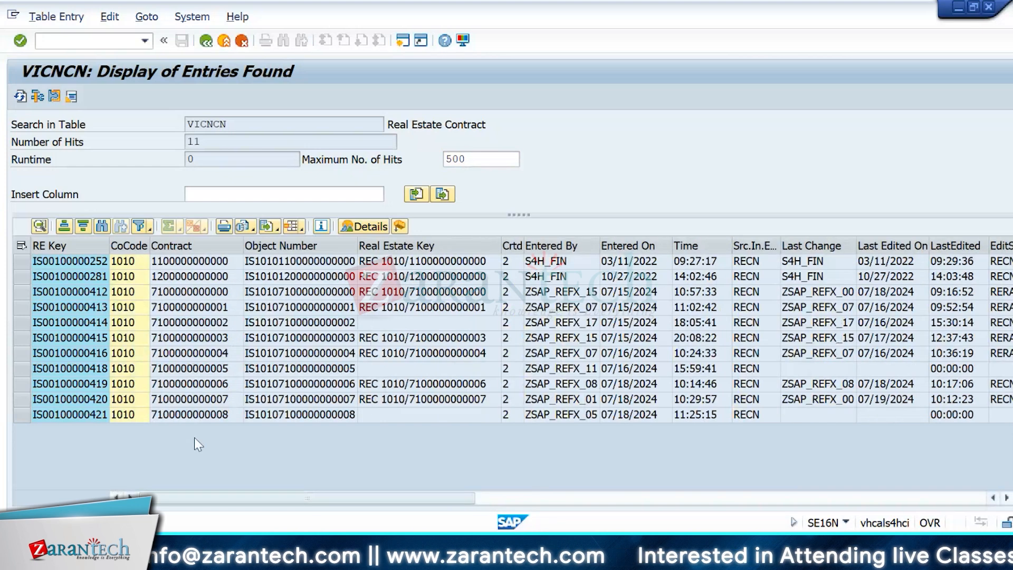
{"action": "left_click", "coordinate": [221, 400]}
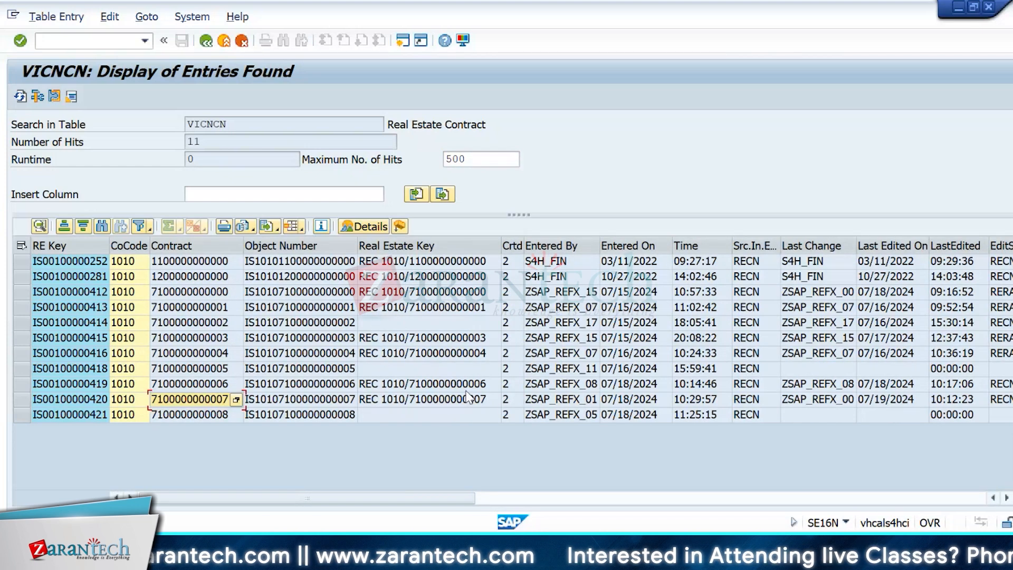
{"action": "left_click", "coordinate": [831, 402]}
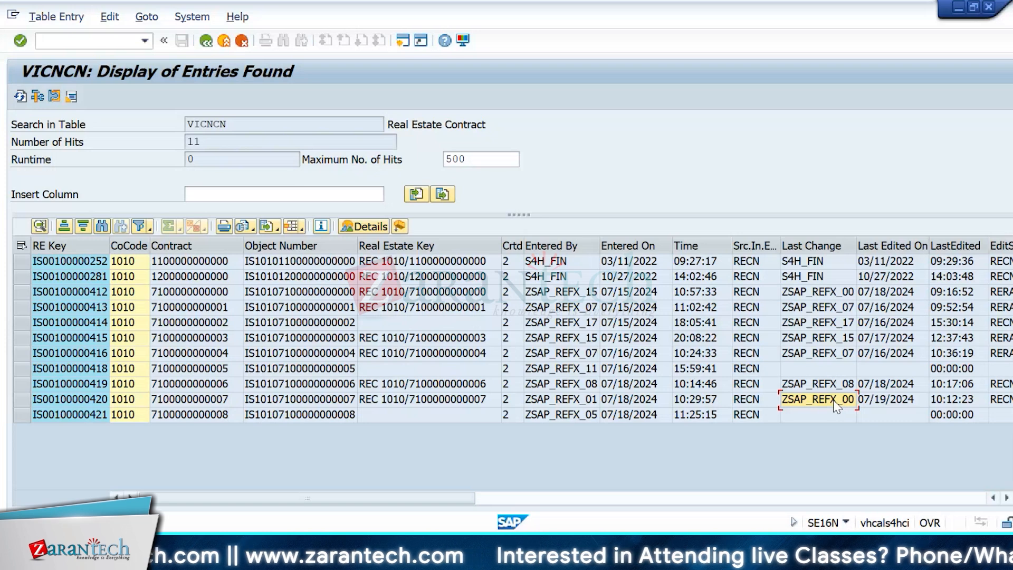
{"action": "left_click", "coordinate": [584, 401]}
{"action": "key", "text": "Right"}
{"action": "key", "text": "Right"}
{"action": "key", "text": "Right"}
{"action": "key", "text": "Right"}
{"action": "key", "text": "Right"}
{"action": "key", "text": "Right"}
{"action": "key", "text": "Right"}
{"action": "key", "text": "Right"}
{"action": "key", "text": "Right"}
{"action": "key", "text": "Right"}
{"action": "key", "text": "Right"}
{"action": "key", "text": "Right"}
{"action": "key", "text": "Right"}
{"action": "key", "text": "Right"}
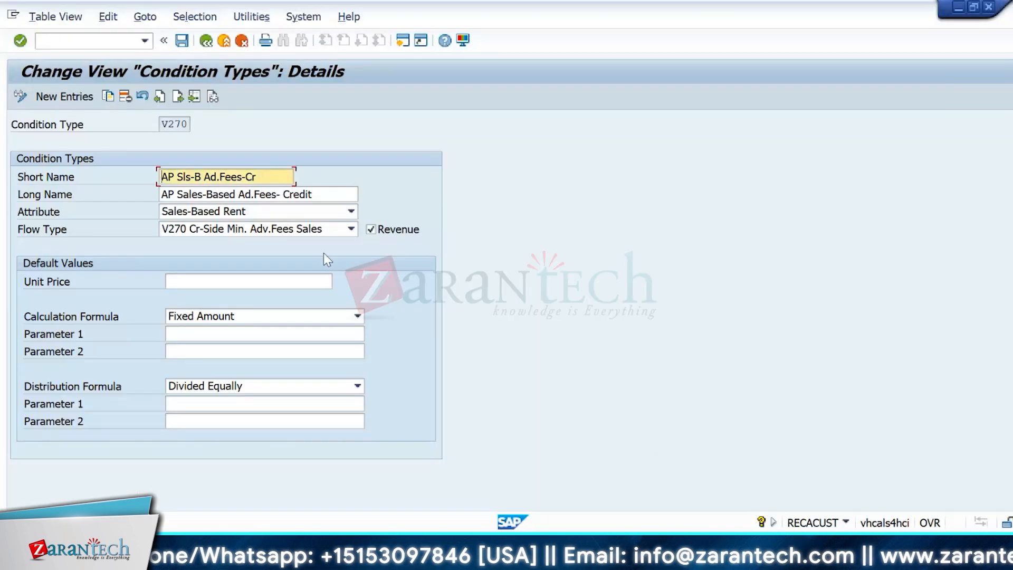
Switch to the condition type customizing and look through the attribute options for V270.
{"action": "left_click", "coordinate": [296, 212]}
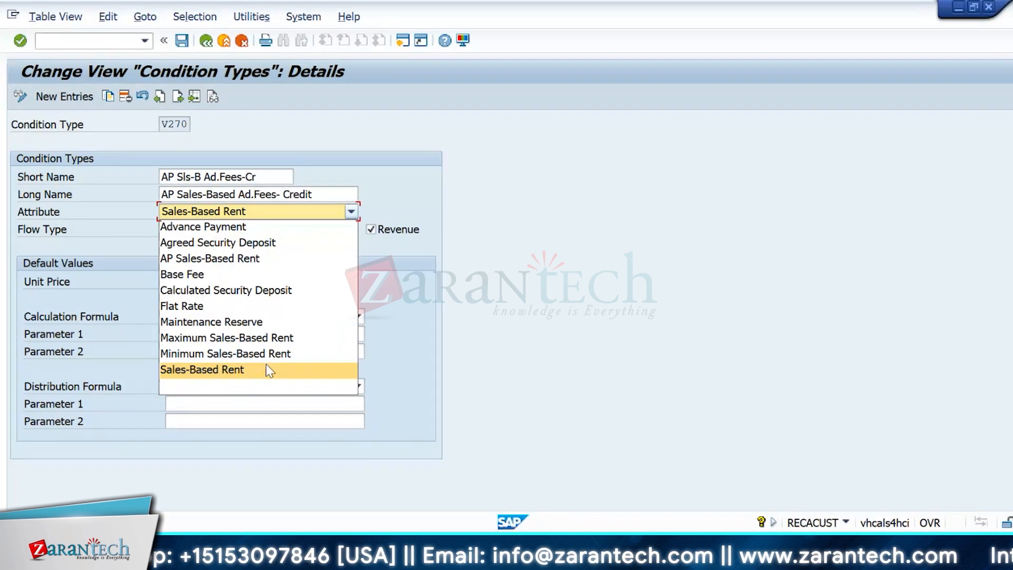
{"action": "left_click", "coordinate": [390, 334]}
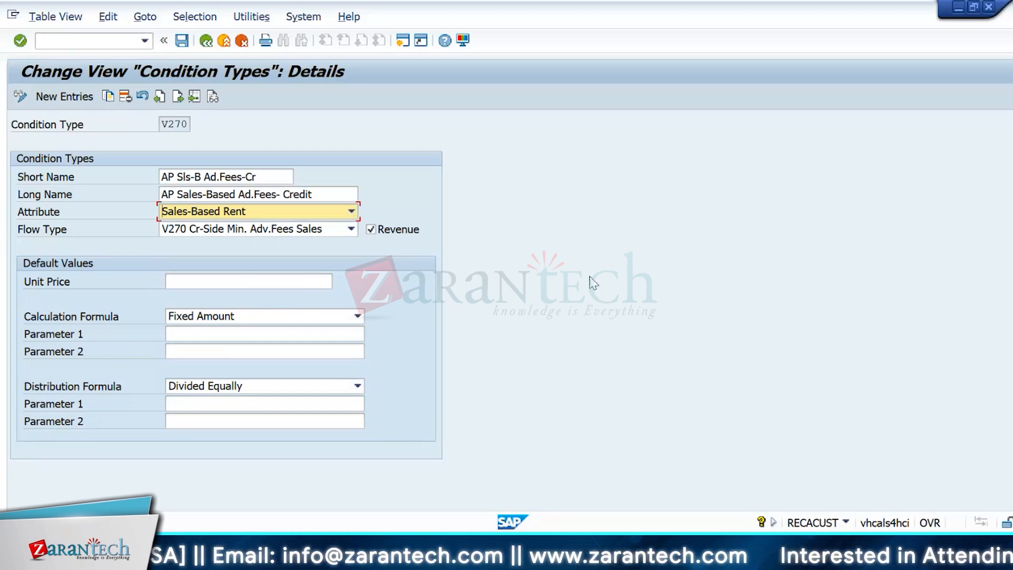
{"action": "left_click", "coordinate": [288, 207]}
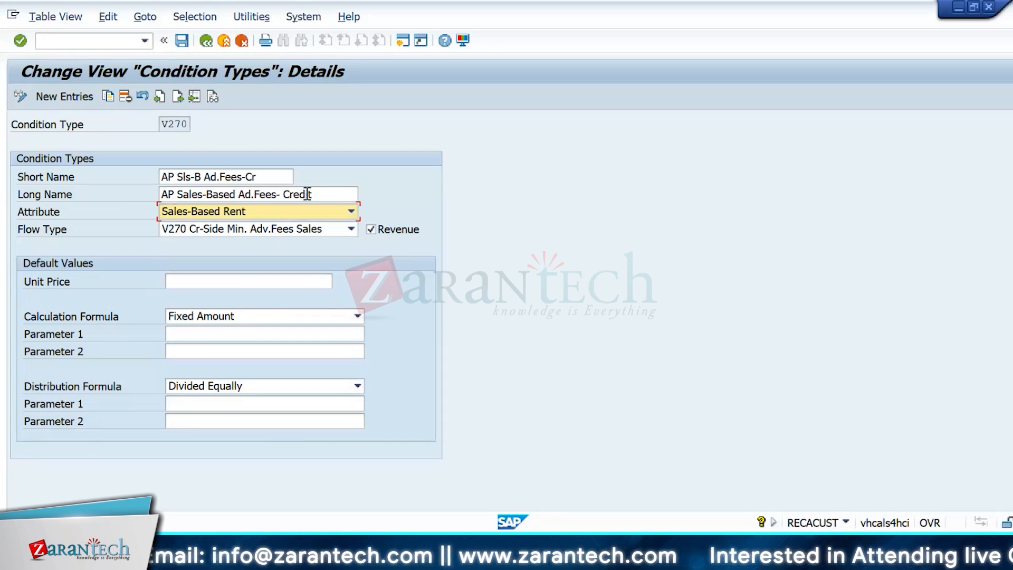
Remove the AP prefix from V270's names, making them "Sales-Based Ad.Fees- Credit" (long) and "Sls-B Ad.Fees-Cr" (short).
{"action": "left_click", "coordinate": [178, 194]}
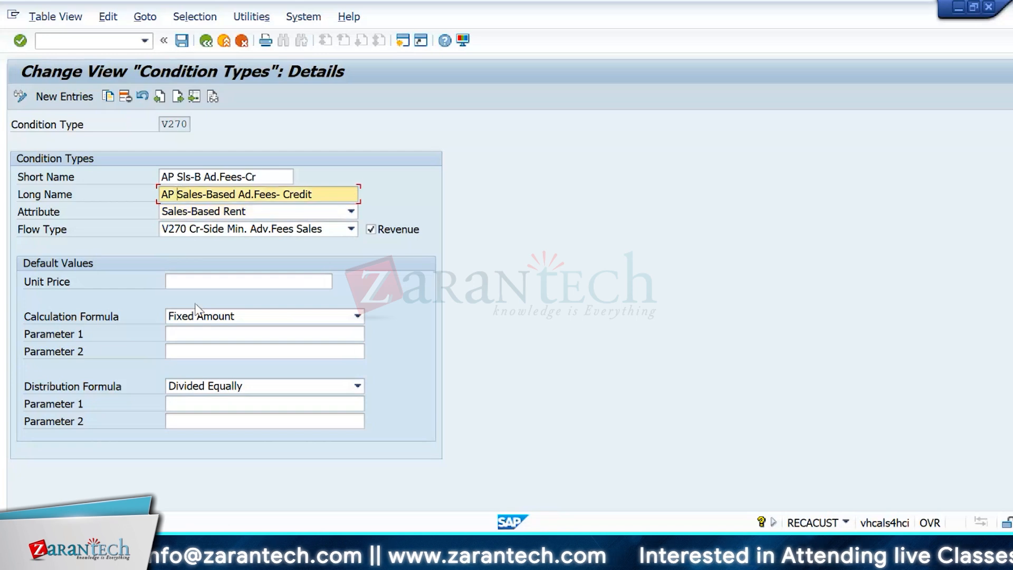
{"action": "key", "text": "BackSpace"}
{"action": "key", "text": "BackSpace"}
{"action": "key", "text": "BackSpace"}
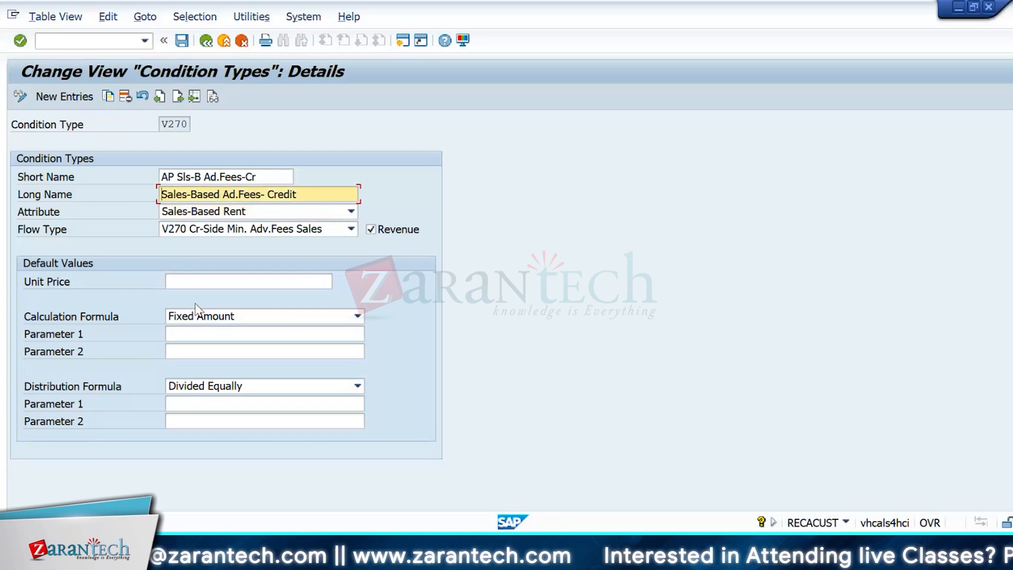
{"action": "left_click", "coordinate": [177, 177]}
{"action": "key", "text": "BackSpace"}
{"action": "key", "text": "BackSpace"}
{"action": "key", "text": "BackSpace"}
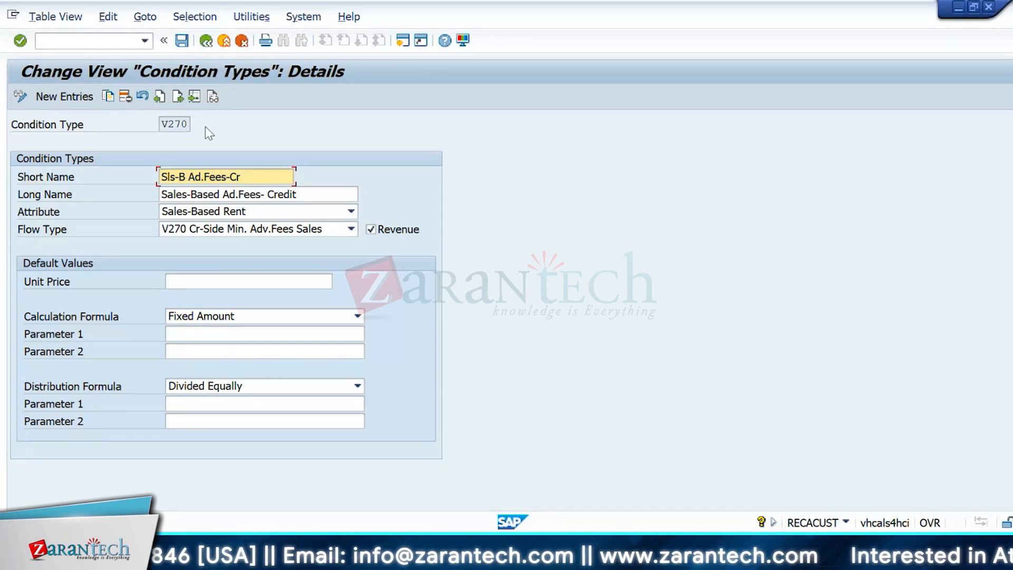
Return to the condition types overview and inspect the attribute options for V270 without changing the selection.
{"action": "left_click", "coordinate": [206, 40]}
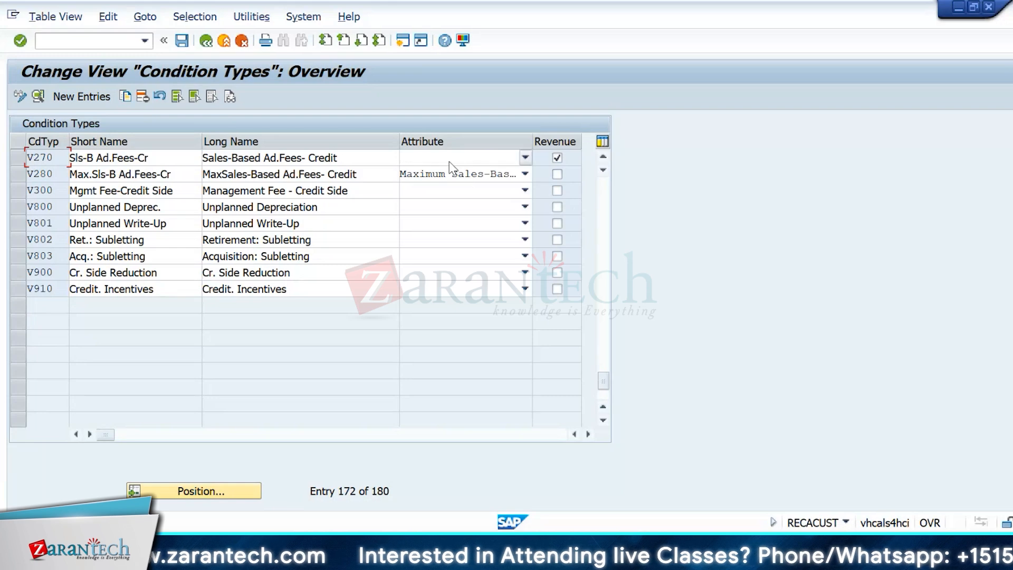
{"action": "left_click", "coordinate": [469, 159]}
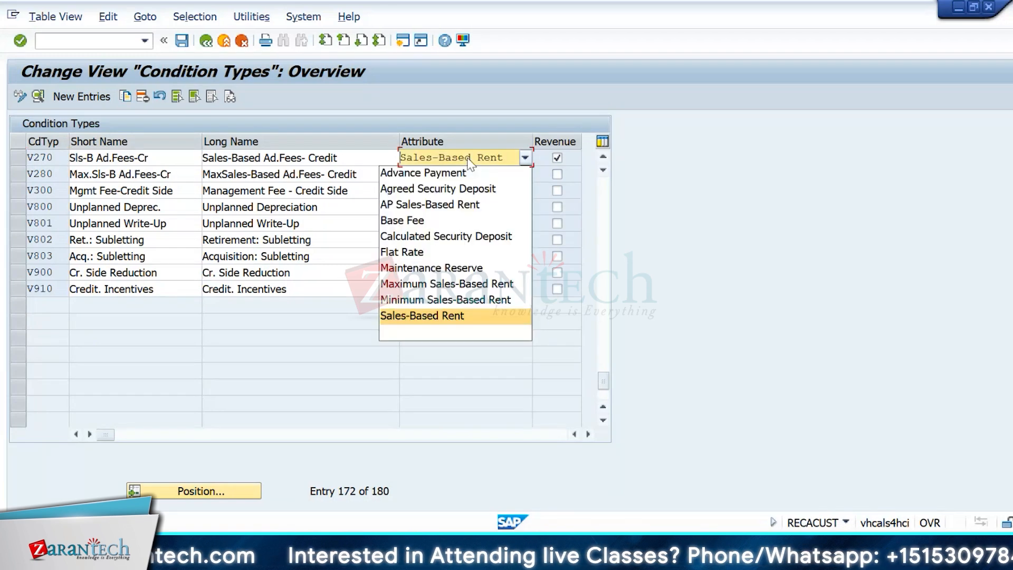
{"action": "left_click", "coordinate": [785, 208]}
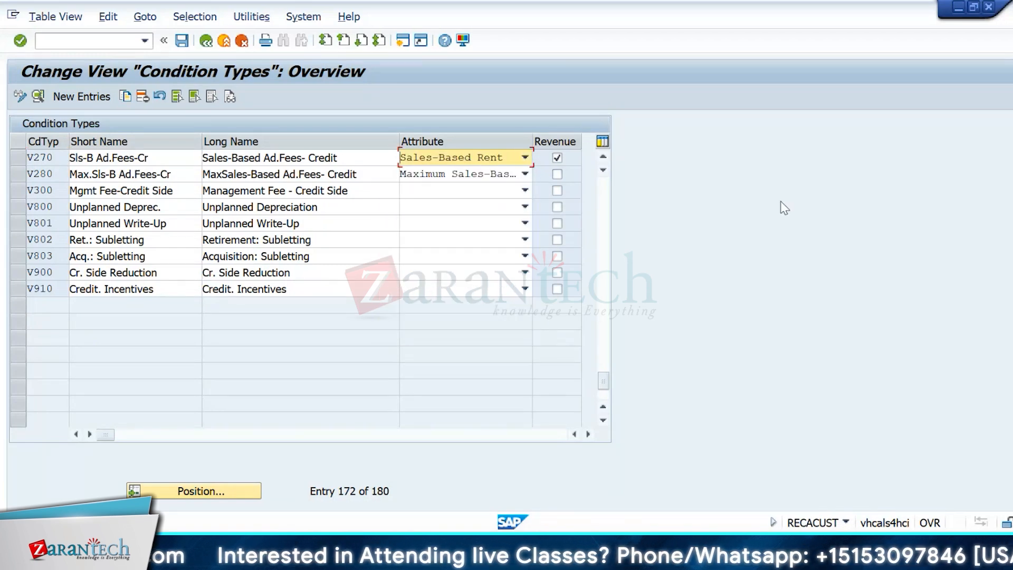